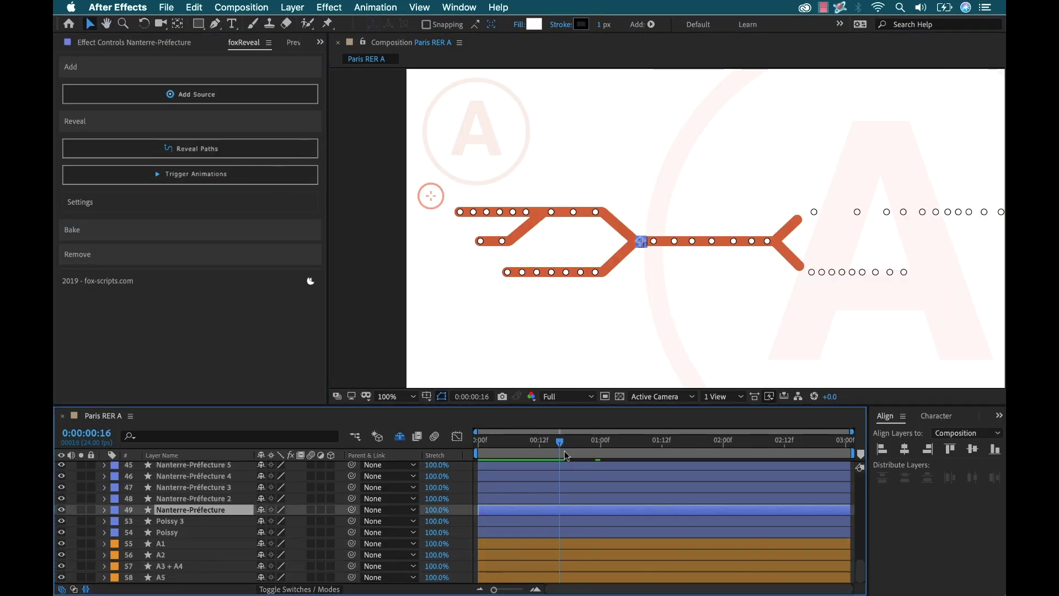
Scrub through the Paris RER A composition to preview the transit line animation
left_click(577, 453)
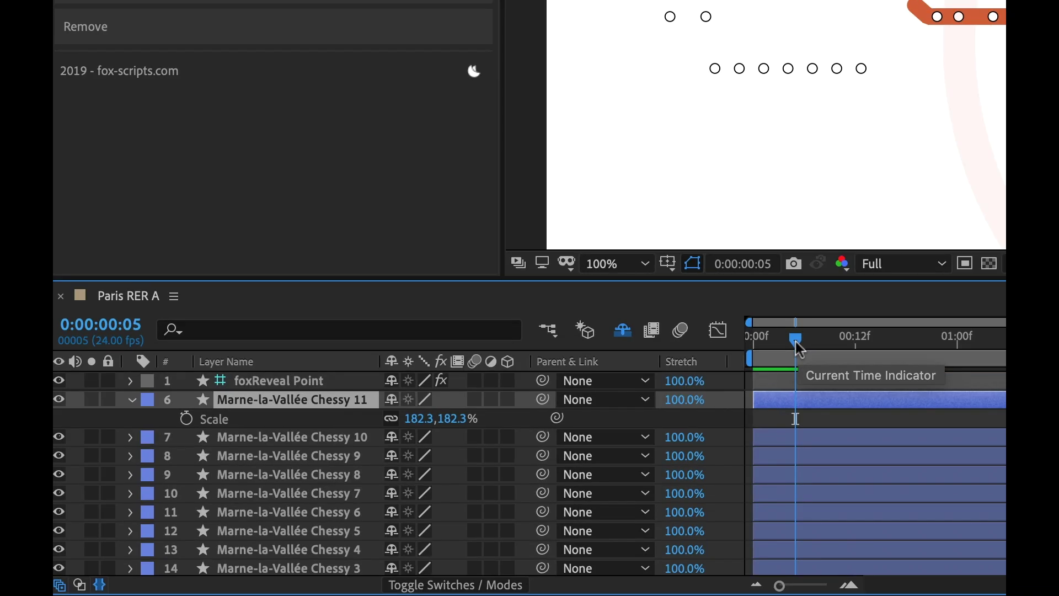
left_click_drag(503, 440, 532, 402)
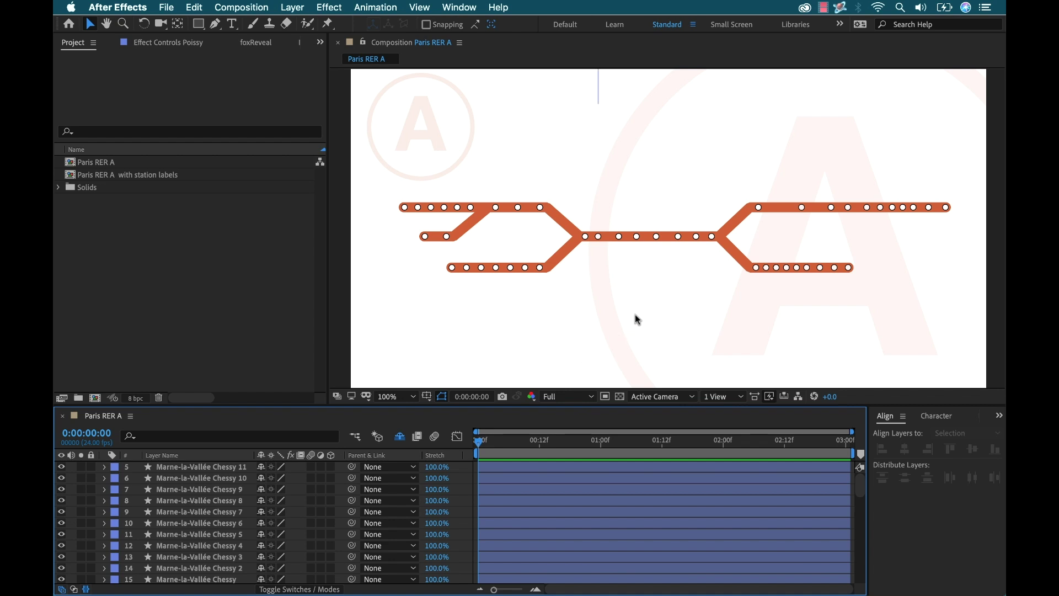
left_click_drag(492, 444, 600, 441)
left_click_drag(710, 446, 451, 451)
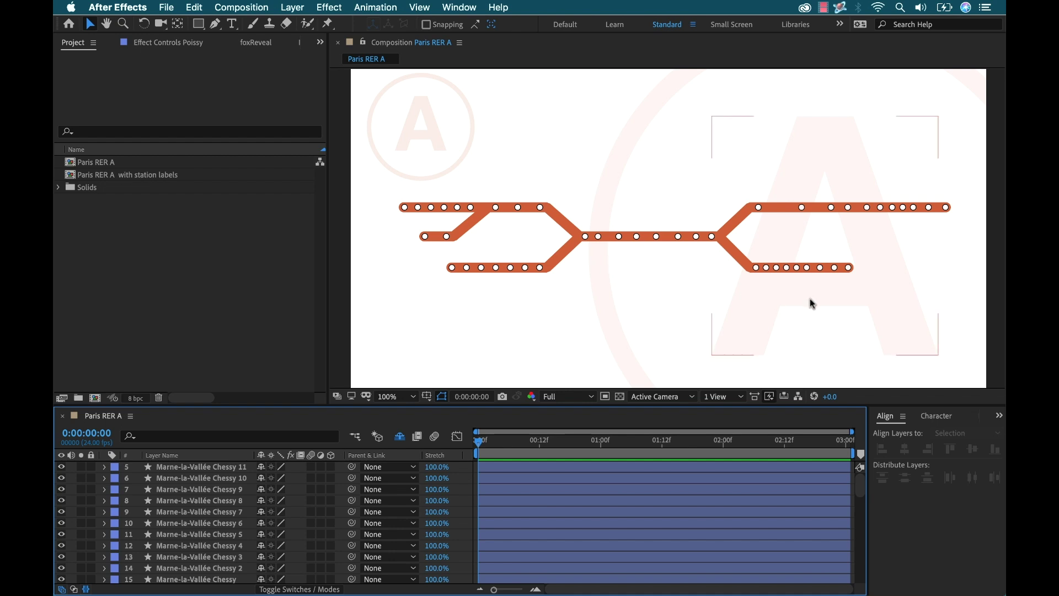
Solo the line layers A1, A2, A3 + A4 and A5 to examine their paths, and switch soloing off again
scroll(225, 499, "down", 15)
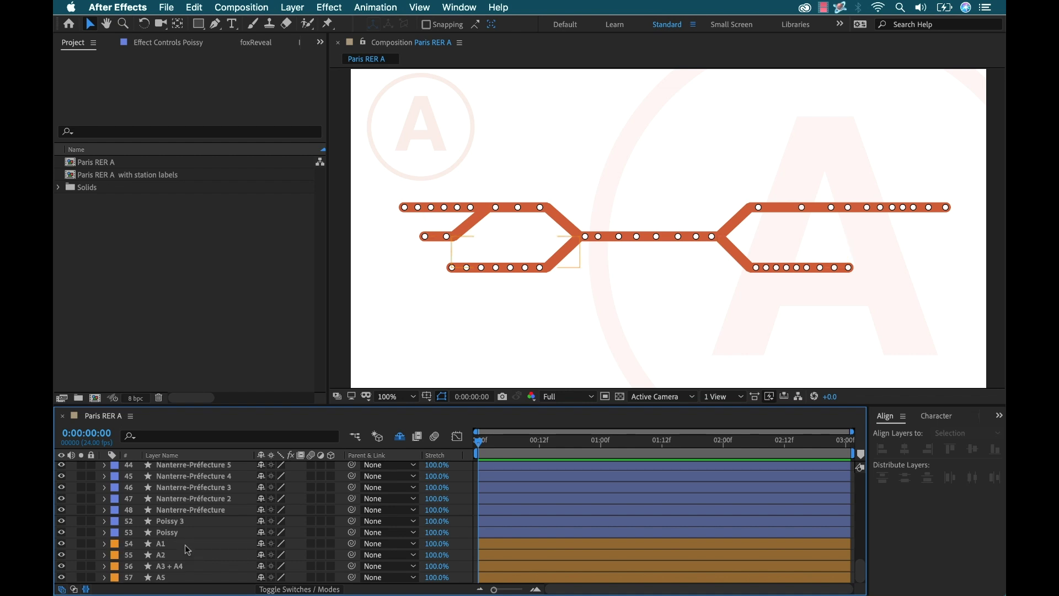
left_click(82, 543)
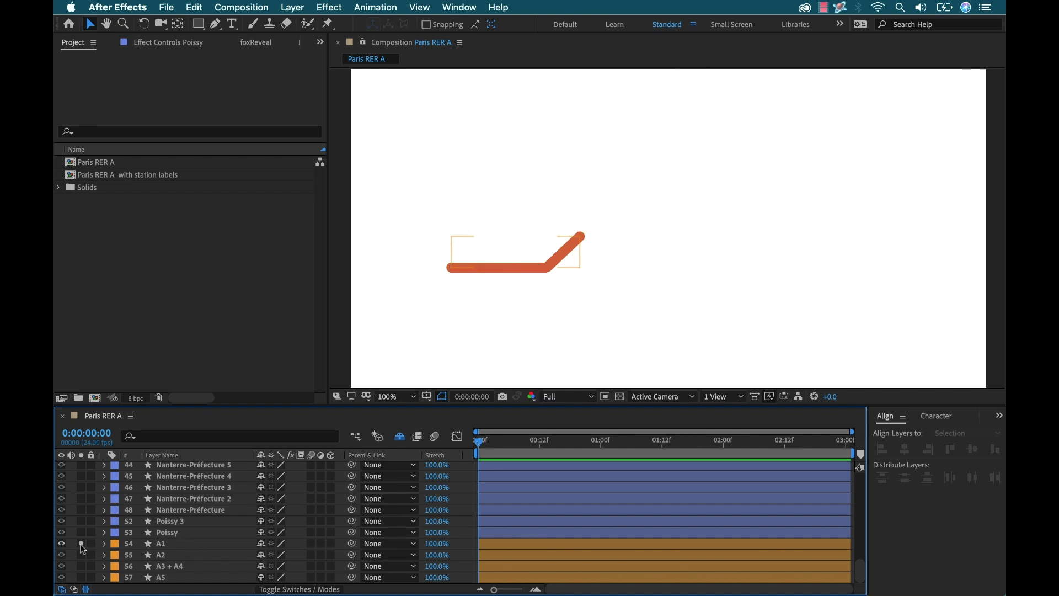
left_click(81, 555)
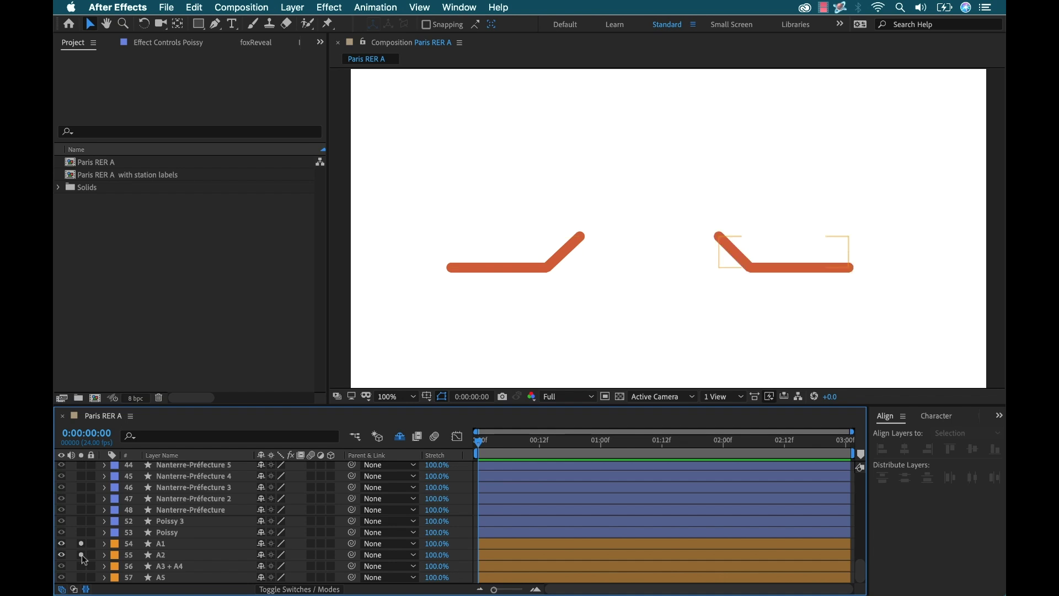
left_click(81, 554)
left_click(81, 566)
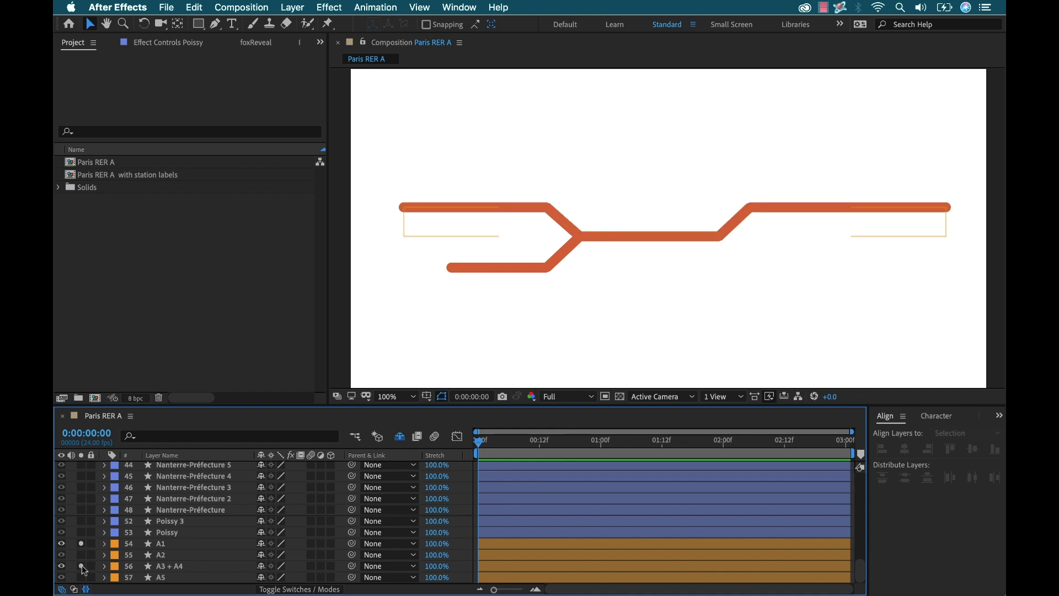
left_click(81, 577)
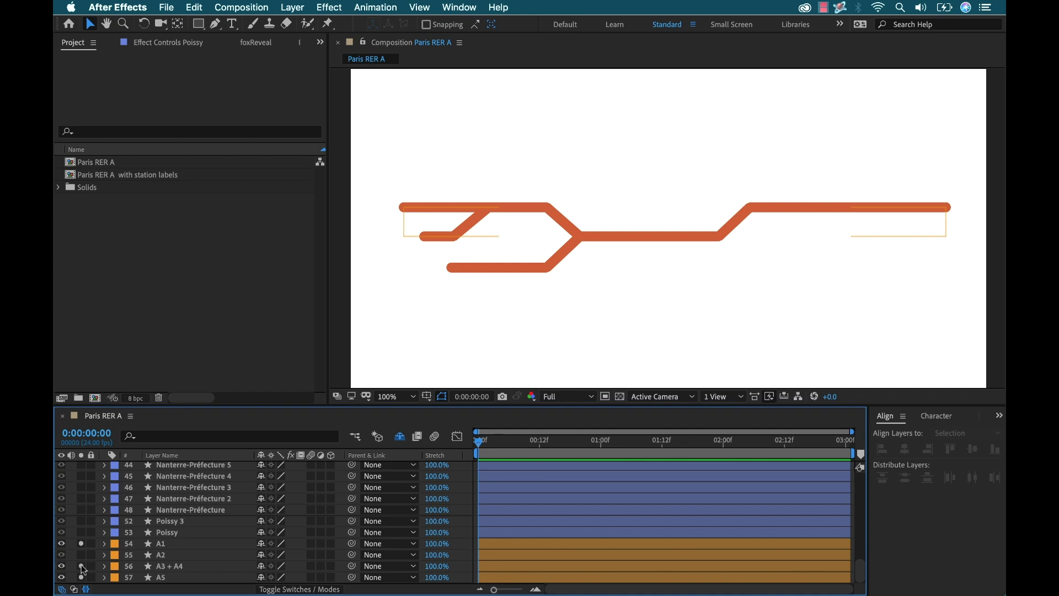
left_click(81, 566)
left_click(81, 543)
left_click(81, 577)
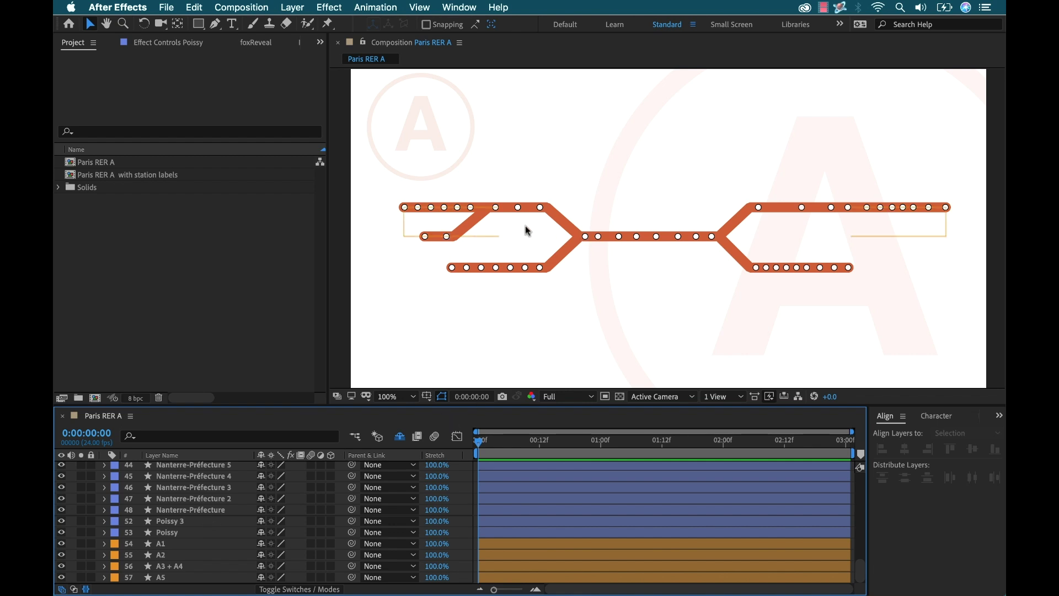
Examine the line junctions and station circles of the map up close, and return to the 100% view
key("period")
left_click_drag(456, 225, 683, 199)
key("v")
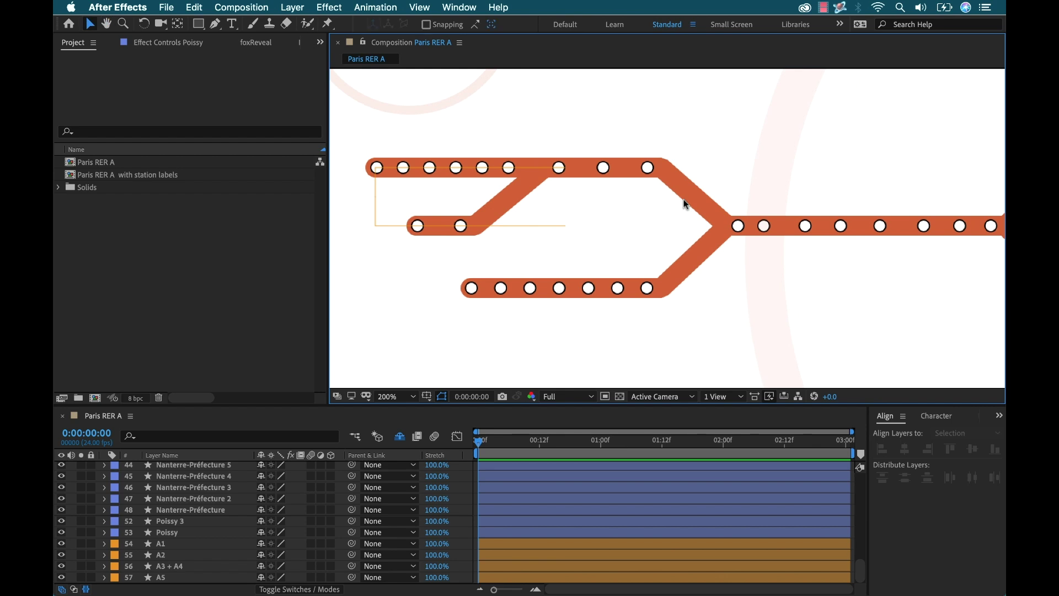
key("comma")
left_click_drag(846, 177, 732, 194)
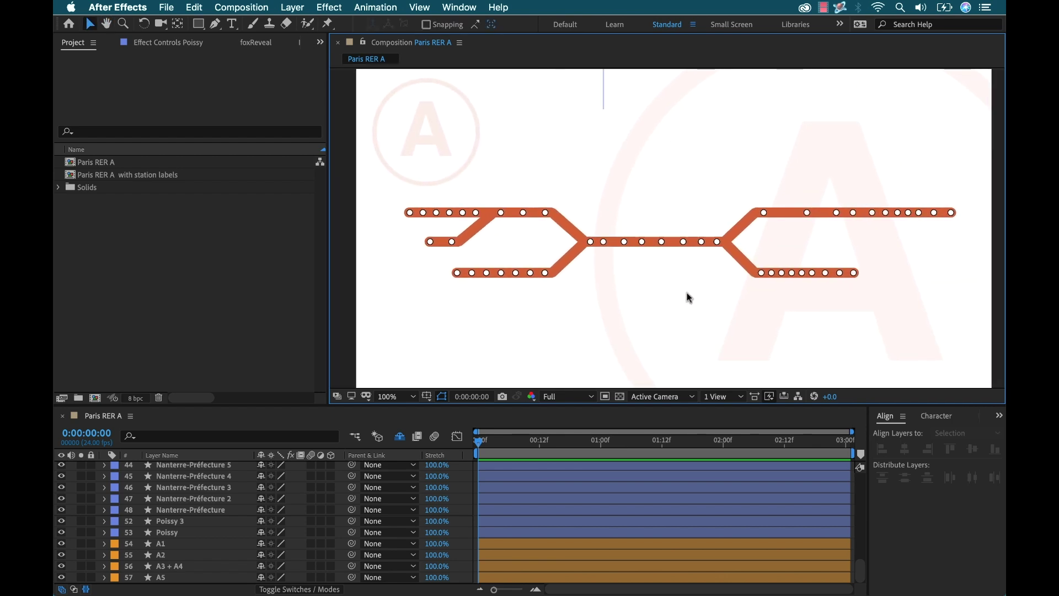
left_click(662, 193)
left_click(176, 322)
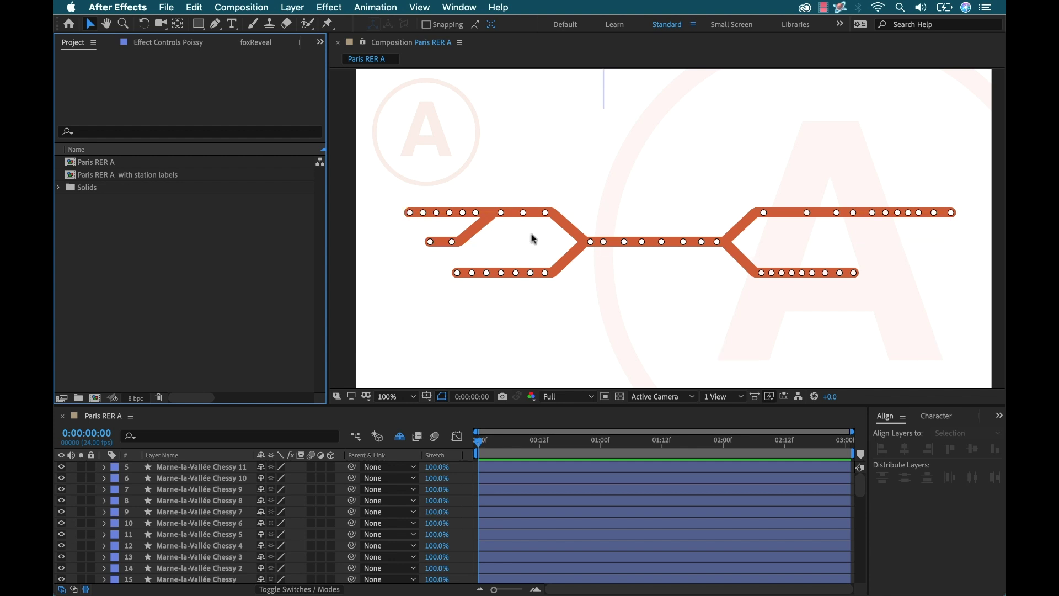
left_click(496, 259)
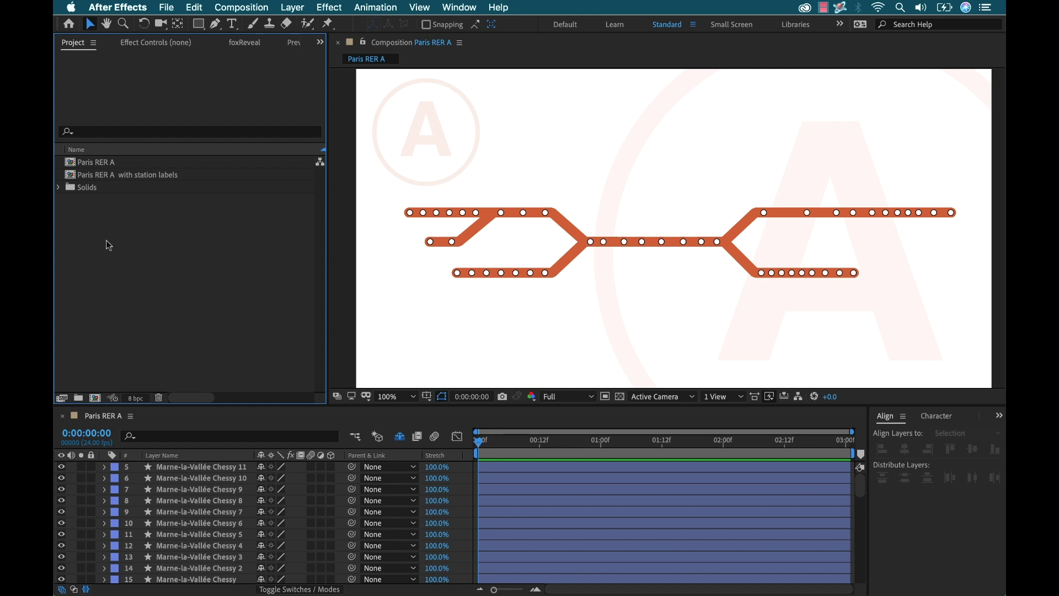
Open the foxReveal script panel and collapse its Add and Reveal sections
left_click(455, 8)
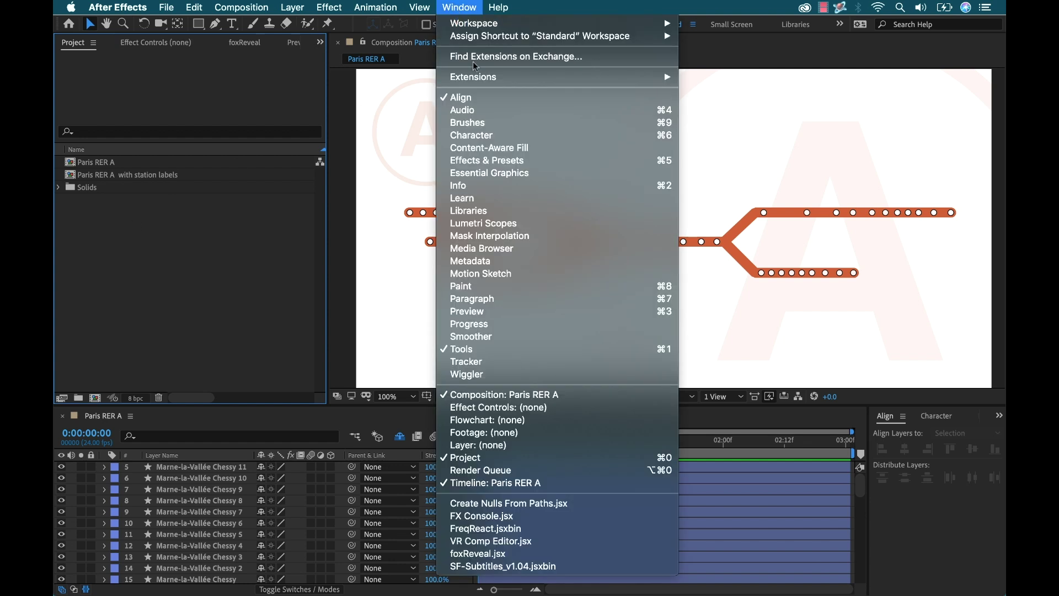
left_click(494, 555)
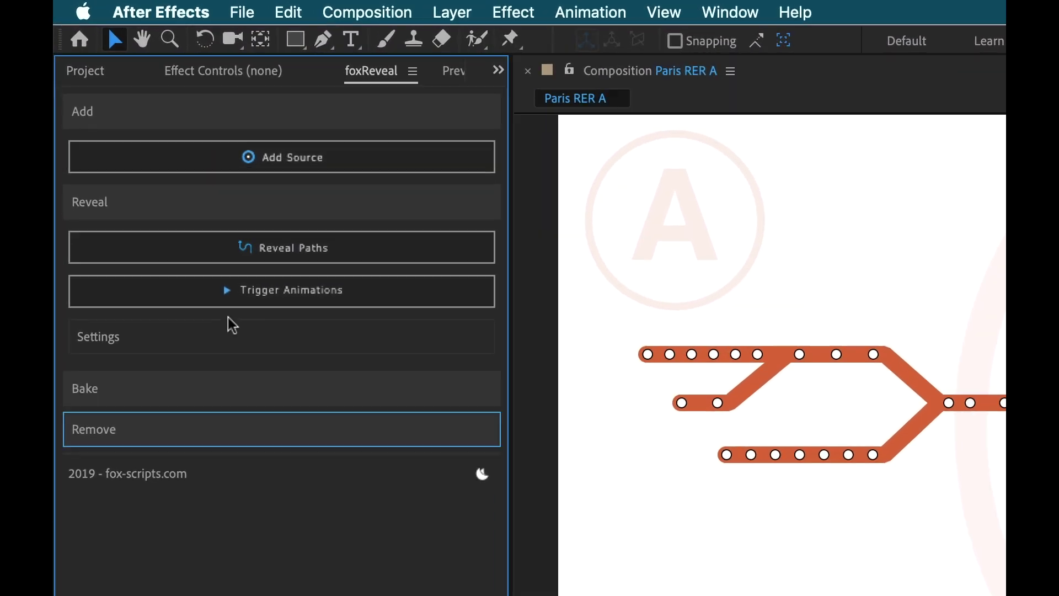
left_click(108, 113)
left_click(106, 150)
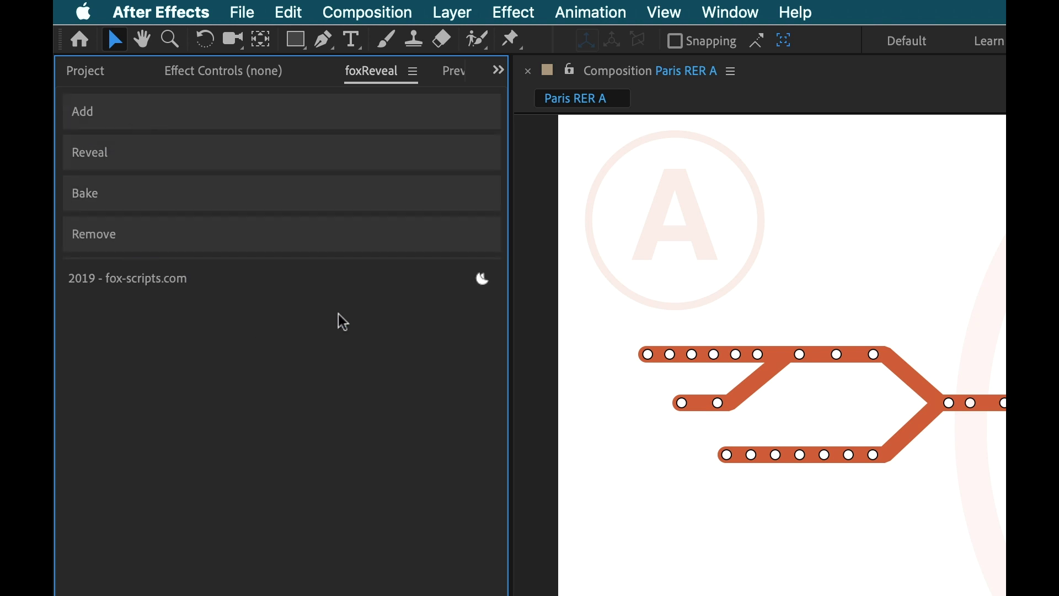
Read the foxReveal help on adding sources, revealing paths, triggering animations, branching and baking options, and close it
left_click(483, 279)
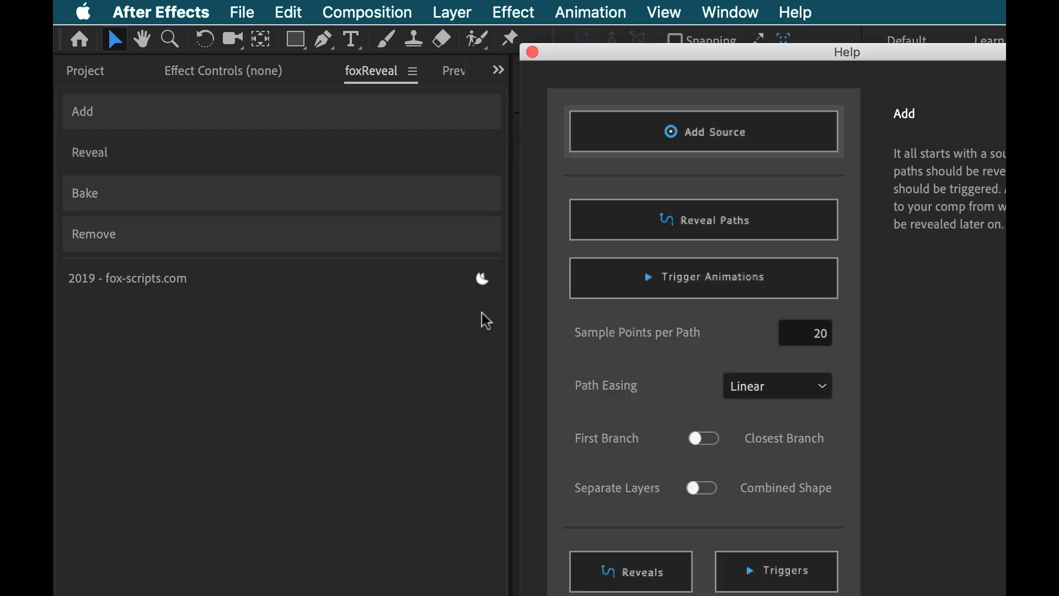
left_click_drag(849, 55, 1016, 64)
left_click_drag(619, 12, 608, 11)
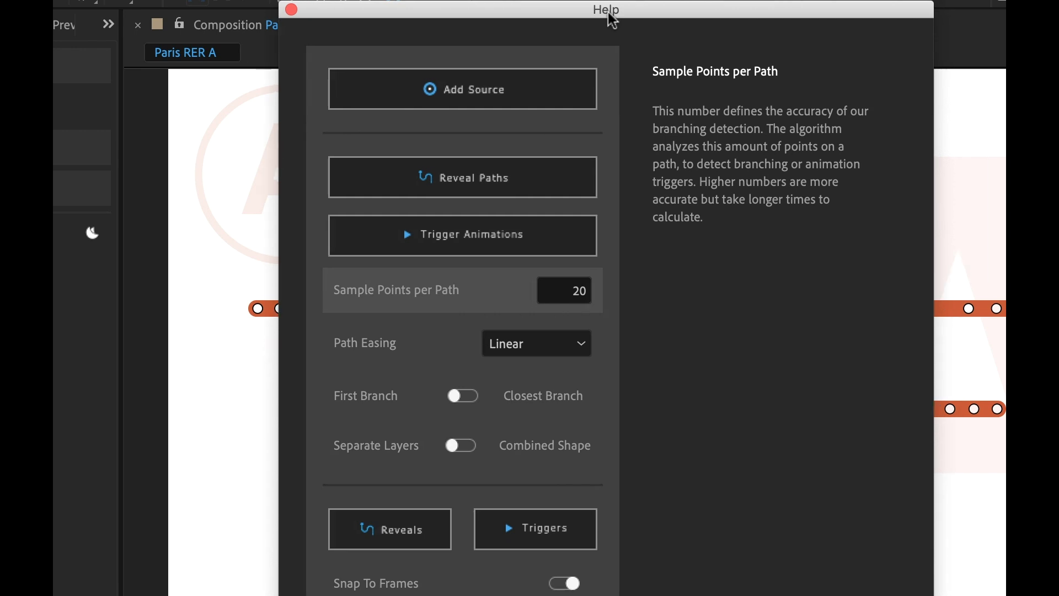
mouse_move(505, 88)
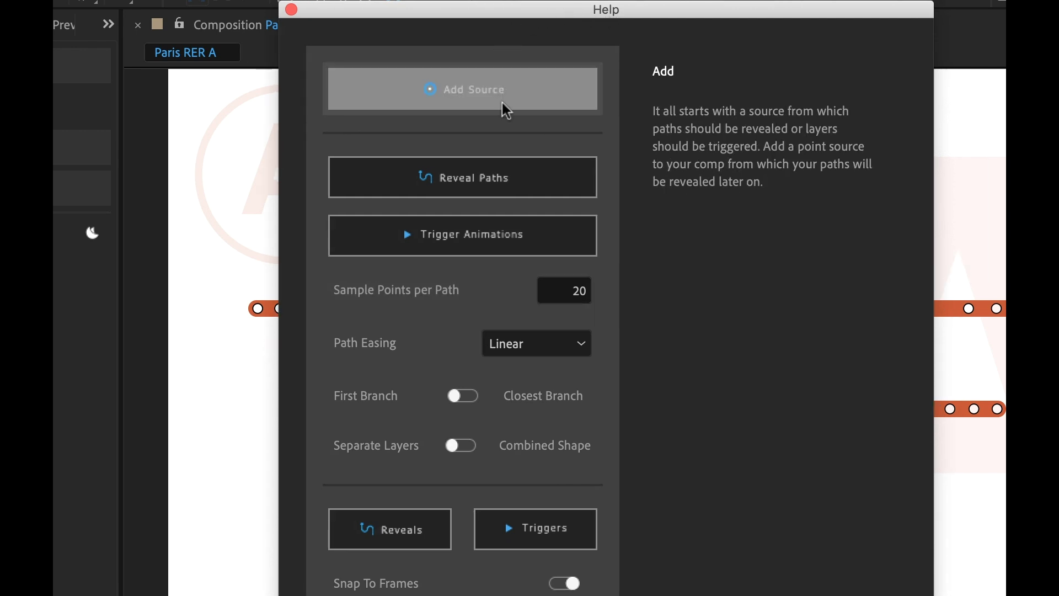
mouse_move(521, 176)
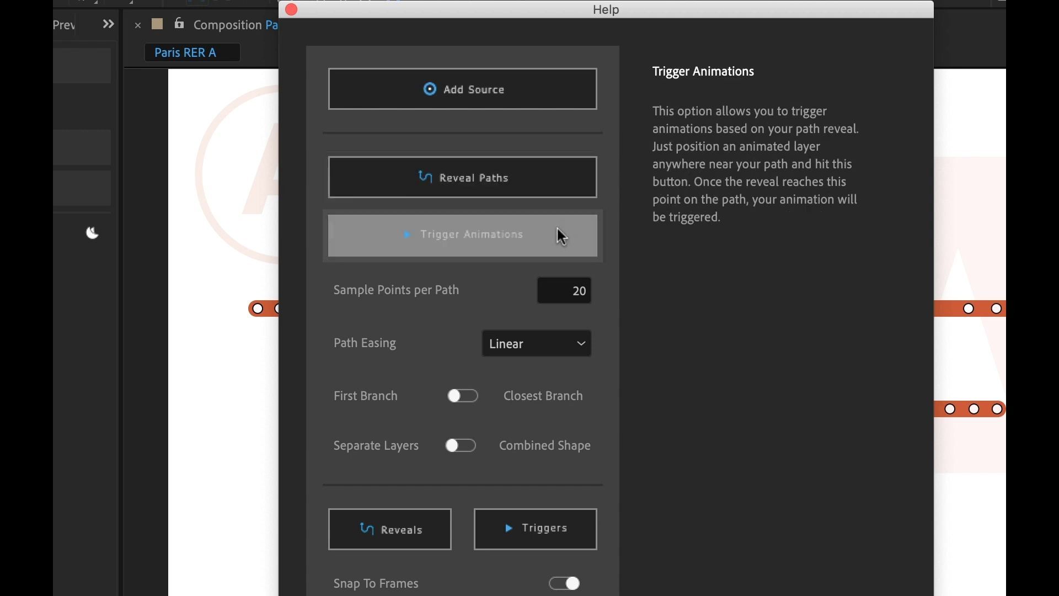
mouse_move(510, 289)
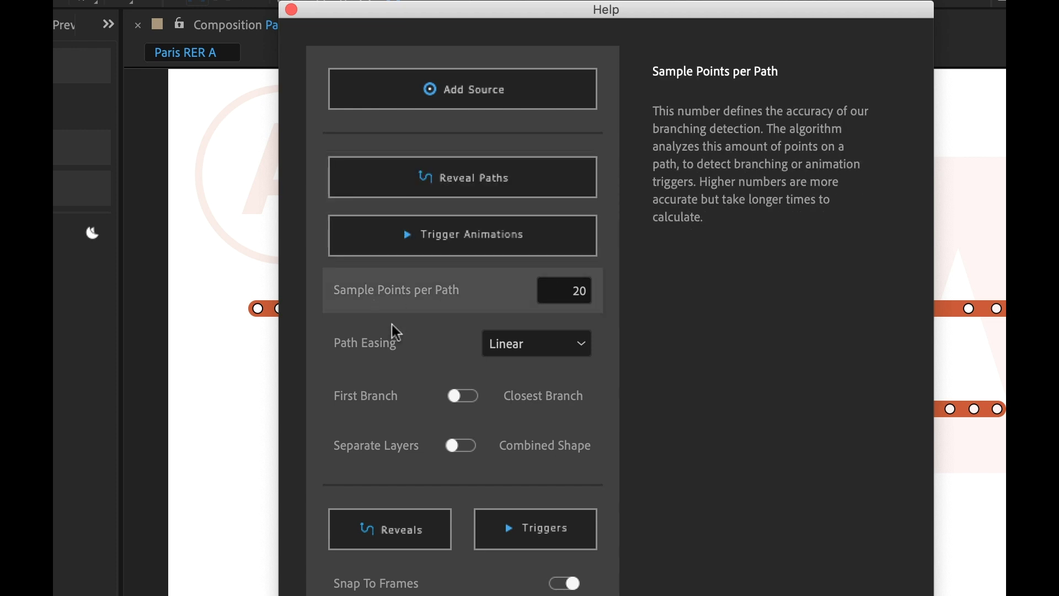
mouse_move(380, 413)
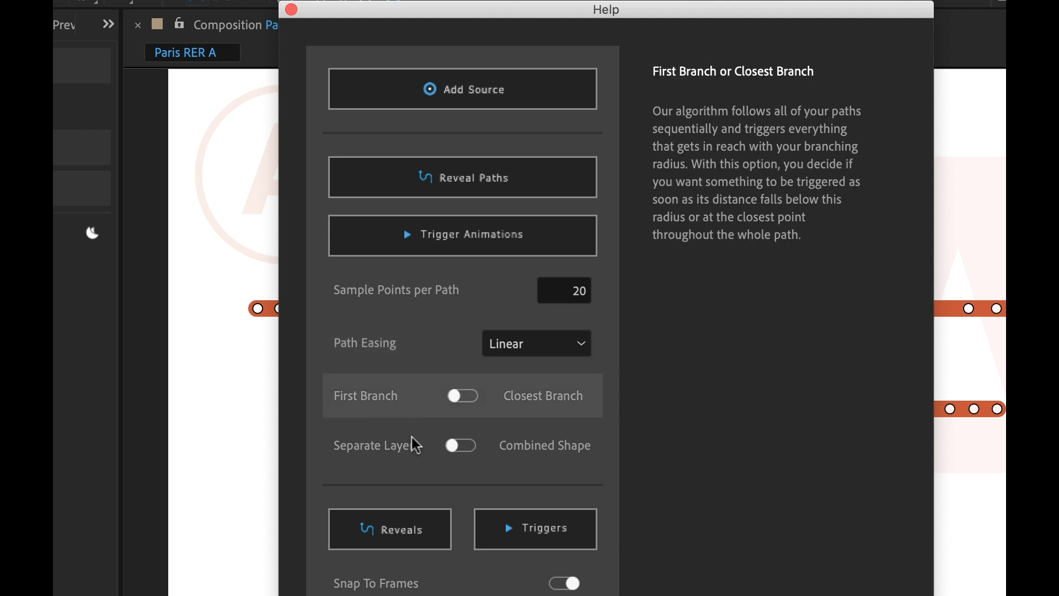
mouse_move(519, 538)
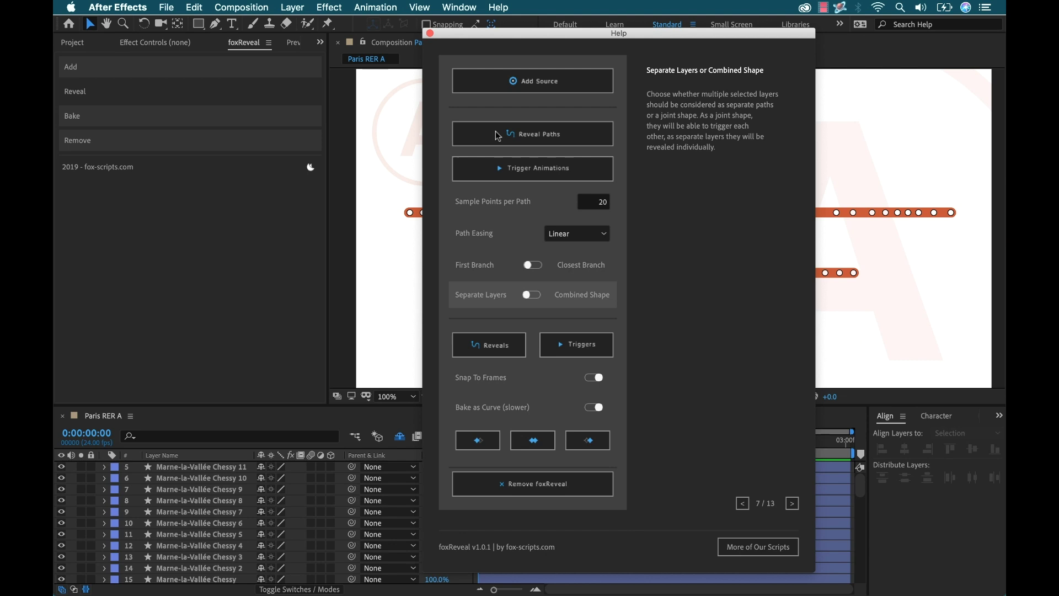
mouse_move(460, 81)
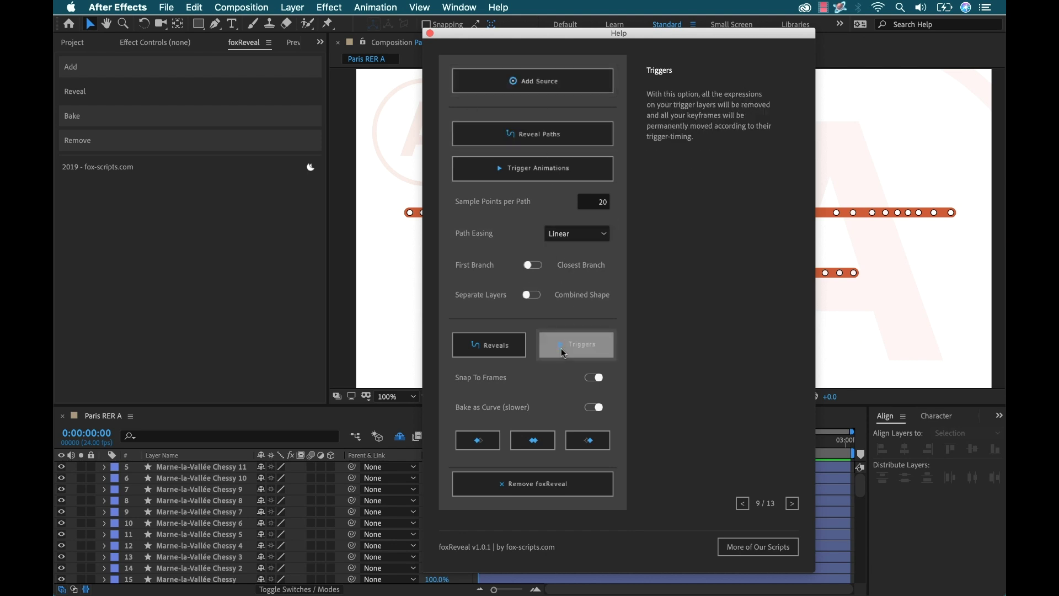
mouse_move(501, 378)
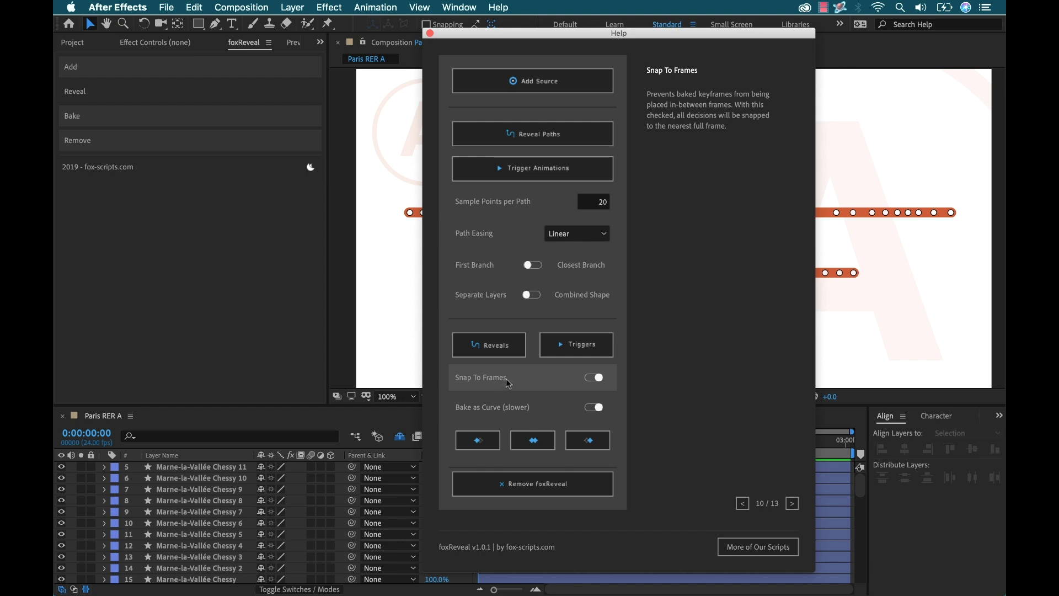
left_click(431, 34)
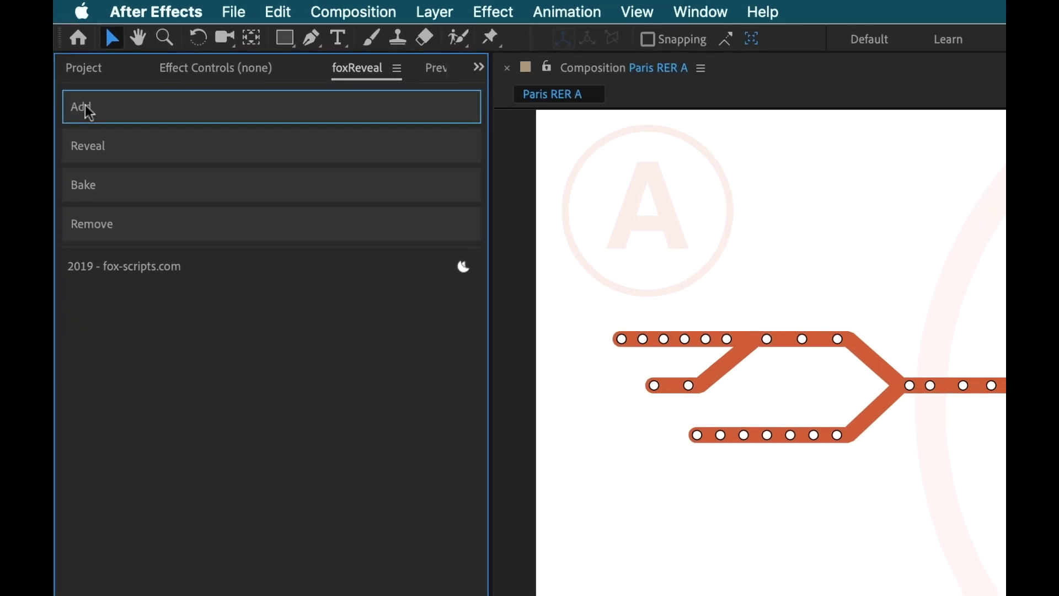
Add a foxReveal source point at the centre of the composition and undo a trial move of it
left_click(75, 70)
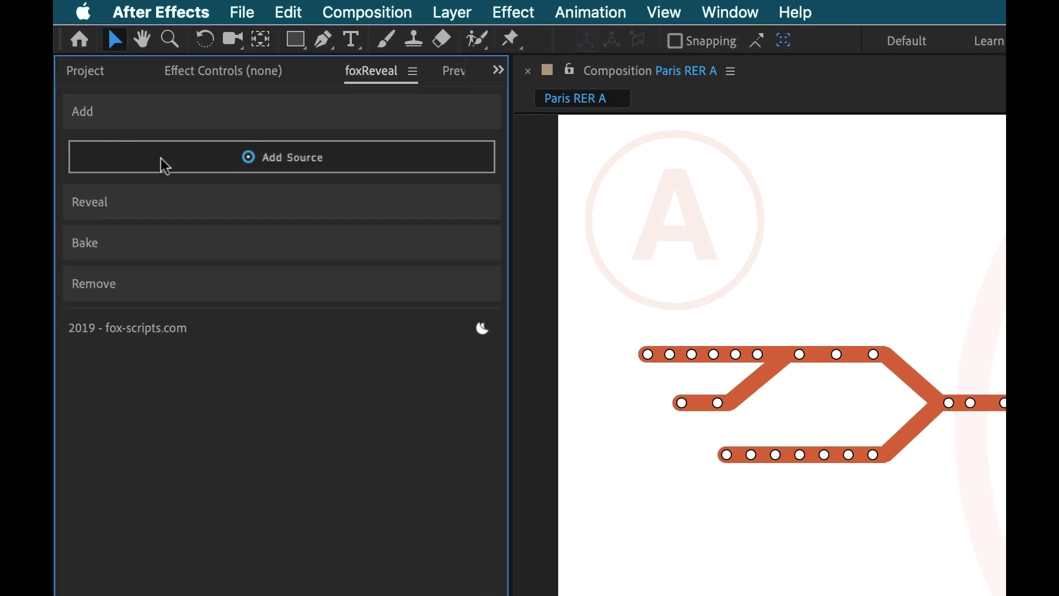
left_click(314, 163)
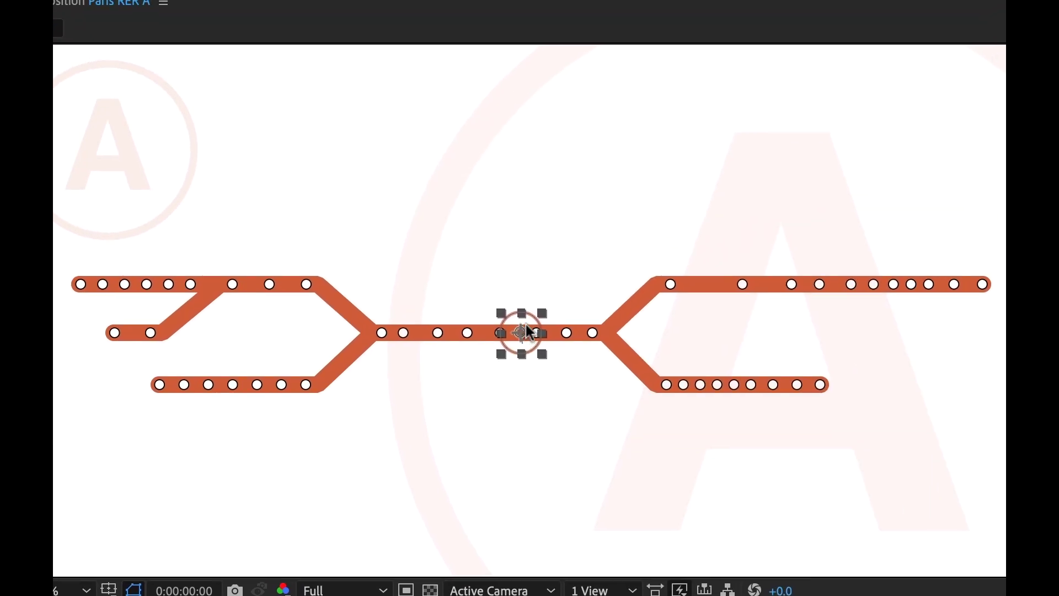
left_click_drag(524, 337, 324, 183)
left_click_drag(241, 174, 497, 377)
key("ctrl+z")
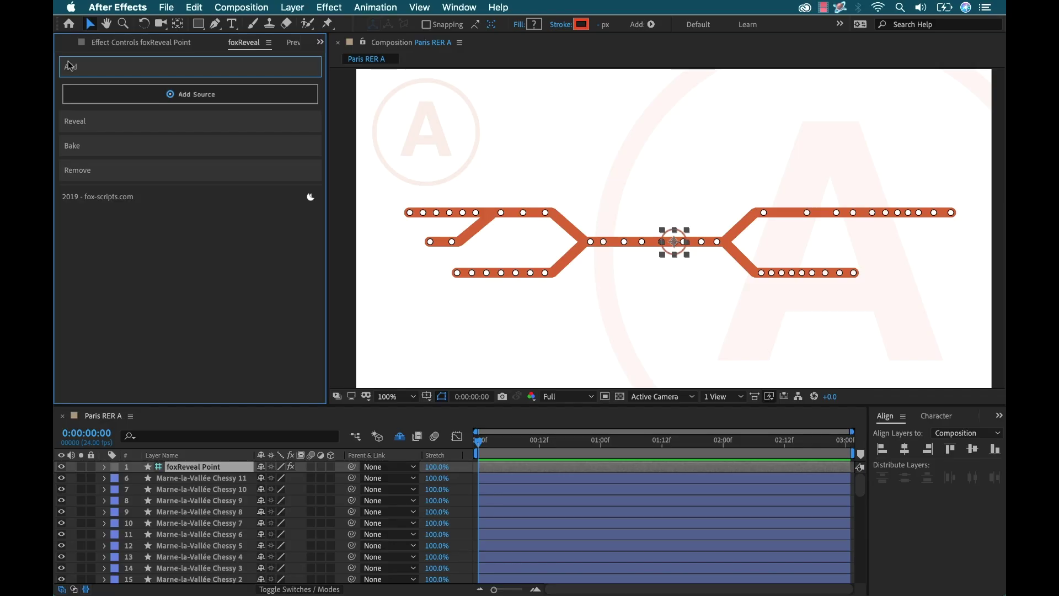
Apply Reveal Paths to layers A1, A2, A3 + A4 and A5, and scrub to frame 18 to preview the reveal
scroll(203, 514, "down", 15)
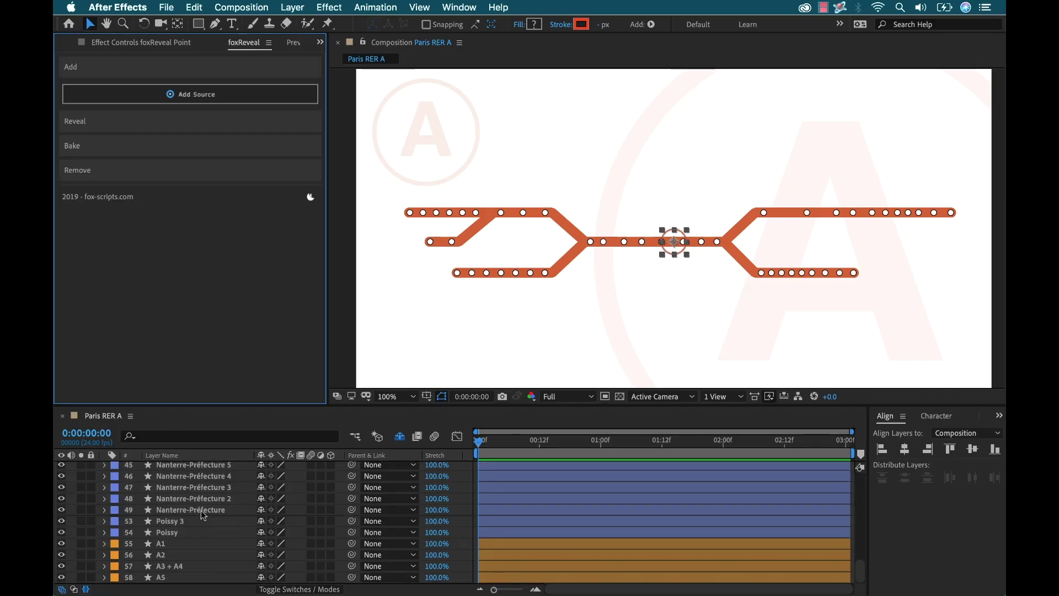
left_click(181, 544)
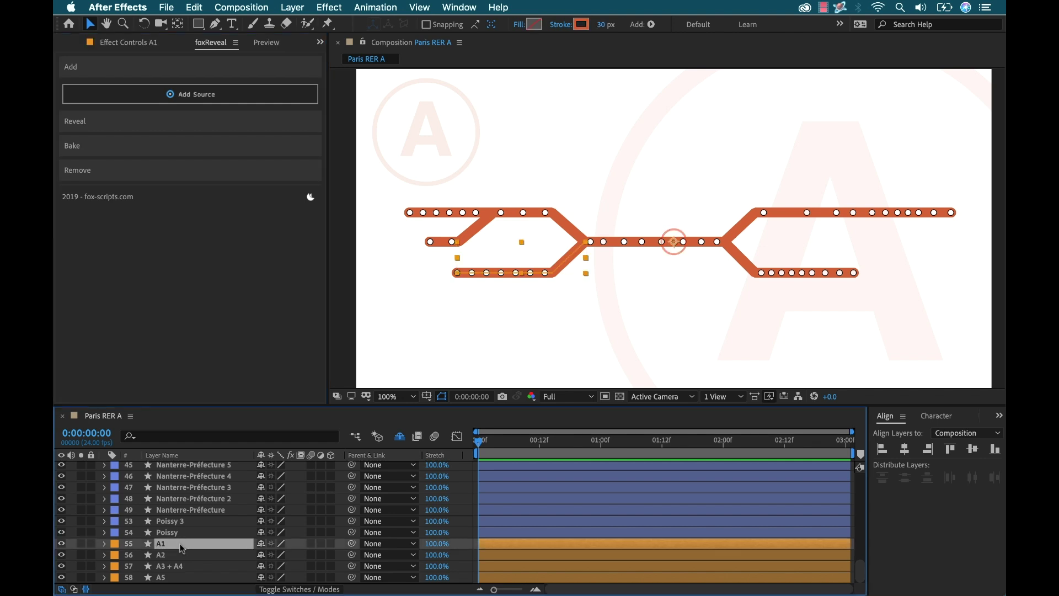
left_click(182, 578, "shift")
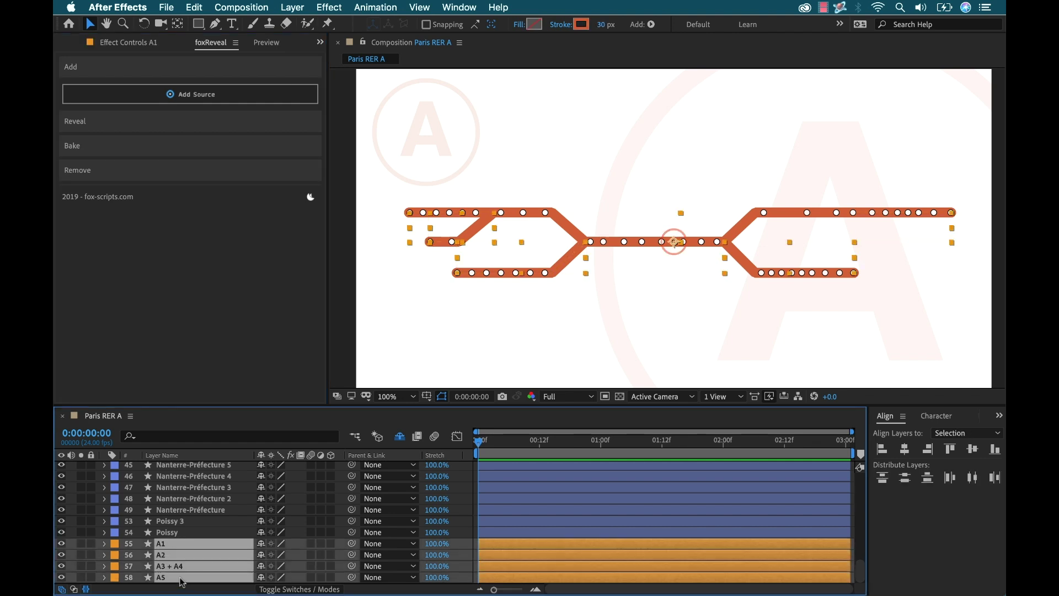
left_click(82, 121)
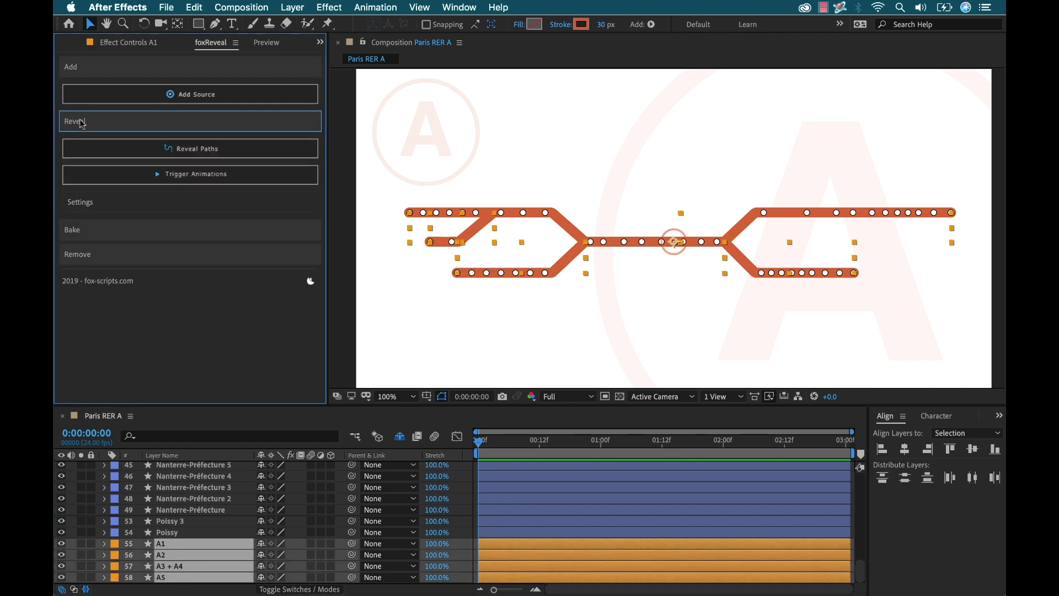
left_click(238, 153)
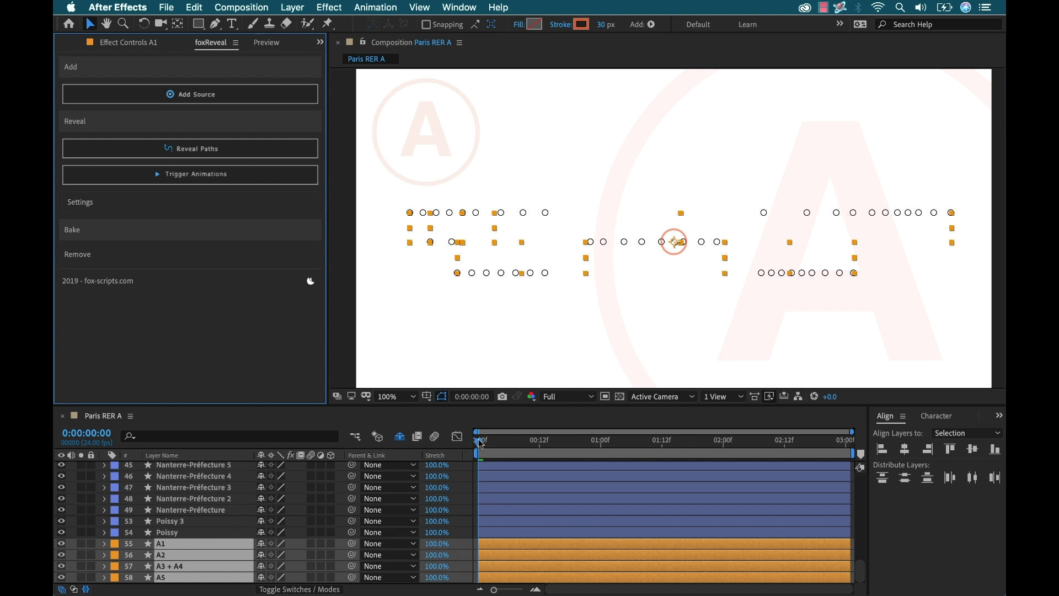
mouse_move(480, 443)
left_mouse_down()
mouse_move(618, 454)
mouse_move(477, 451)
mouse_move(570, 452)
left_mouse_up()
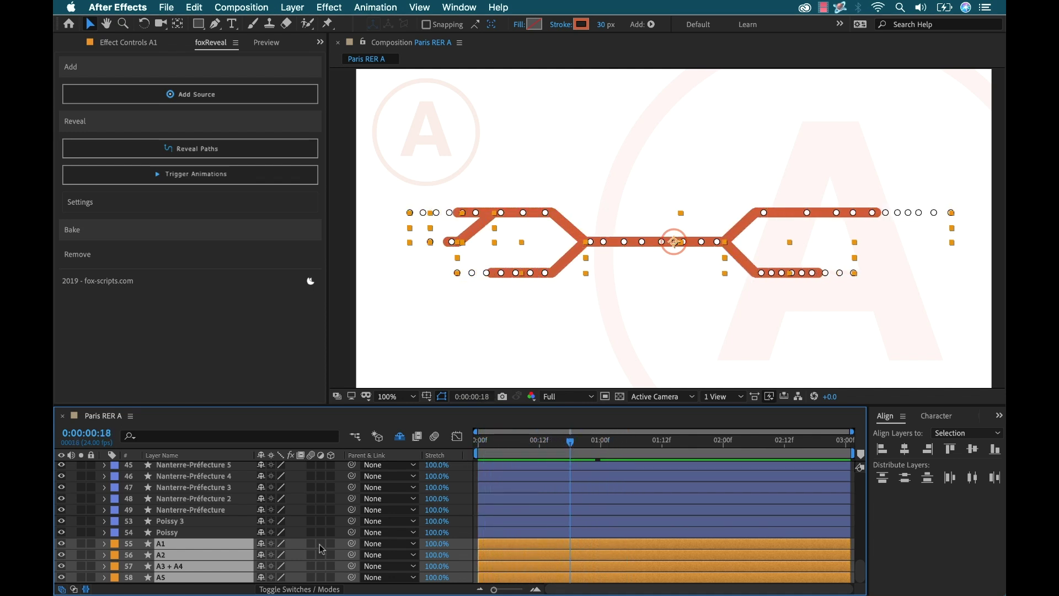
Scrub the reveal back to frame 3 and show the effect settings of the foxReveal Point layer
left_click(532, 500)
left_click_drag(571, 443, 493, 444)
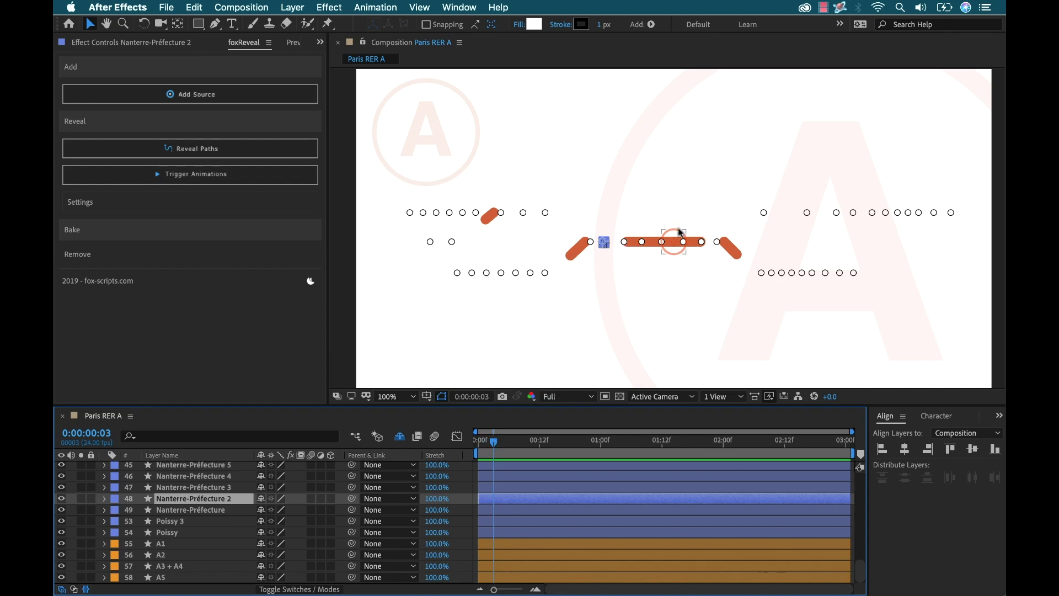
scroll(221, 513, "up", 15)
left_click(209, 470)
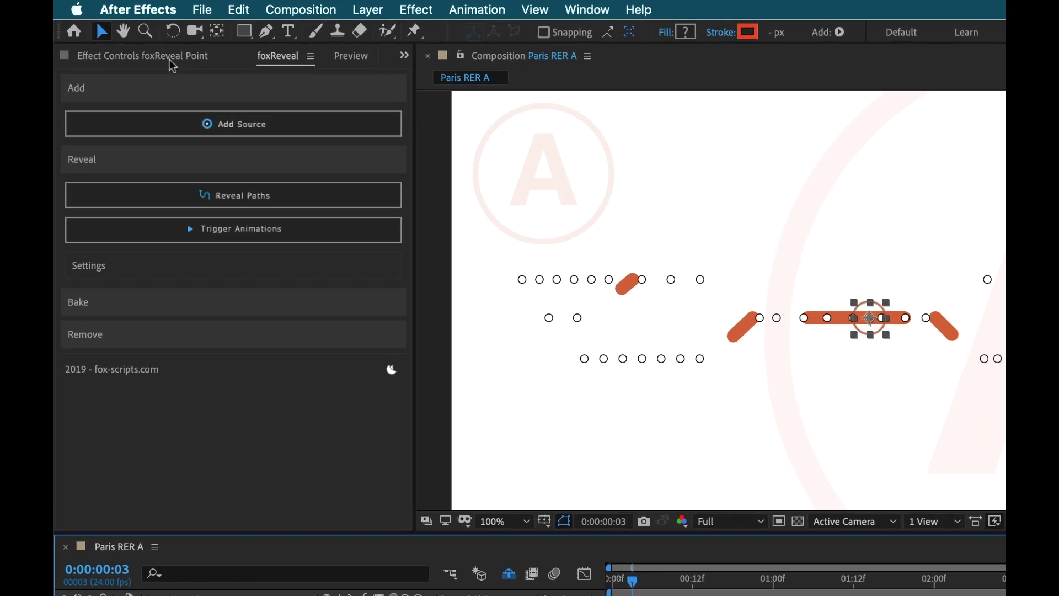
left_click(139, 43)
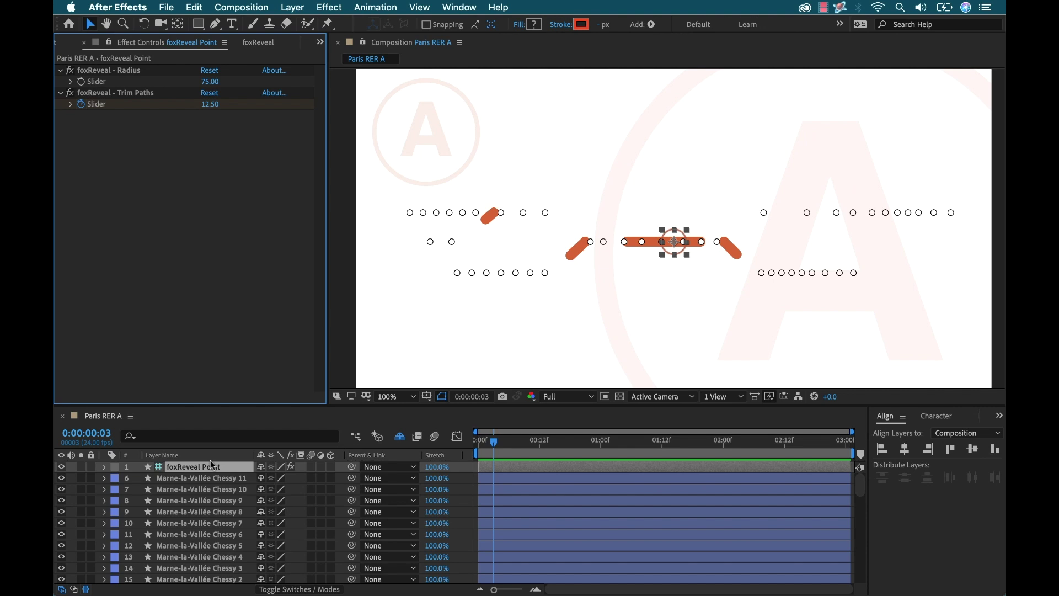
Show the foxReveal Point layer's Trim Paths keyframes and scrub from frame 0 to 0:00:01:06 to examine the reveal
left_click(495, 453)
key("Page_Up")
key("Page_Up")
key("Page_Up")
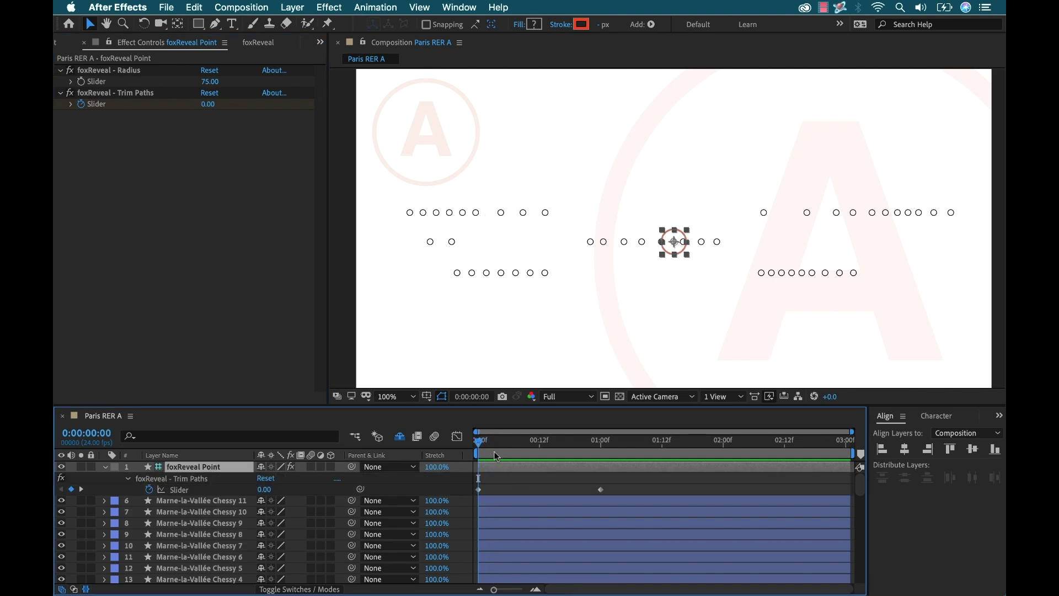
mouse_move(485, 444)
left_mouse_down()
mouse_move(635, 451)
mouse_move(616, 448)
left_mouse_up()
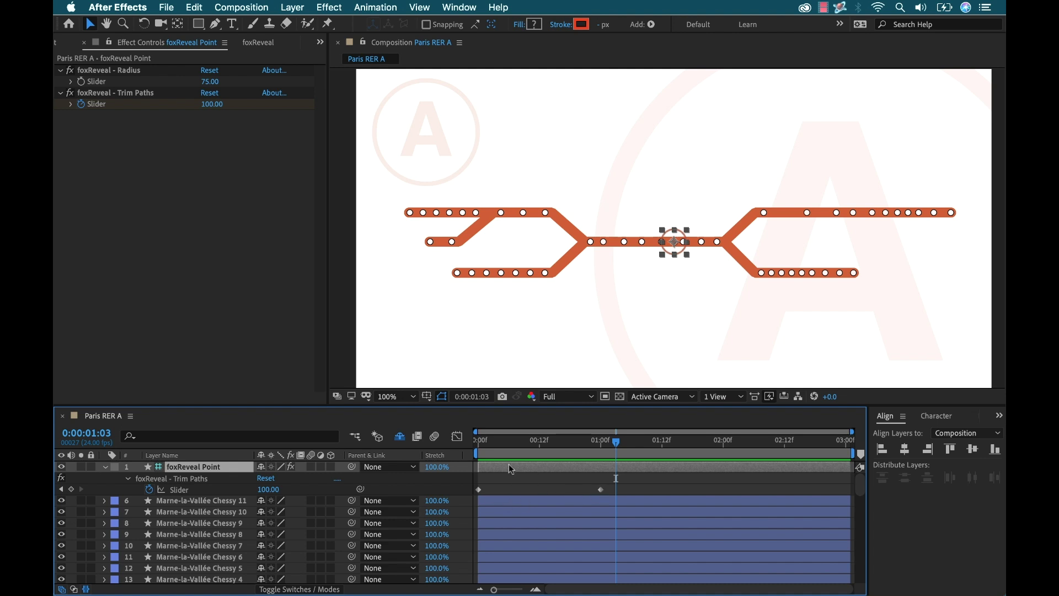
mouse_move(610, 443)
left_mouse_down()
mouse_move(551, 447)
mouse_move(632, 444)
left_mouse_up()
Set the foxReveal options to Combined Shape and Closest Branch
scroll(217, 504, "down", 15)
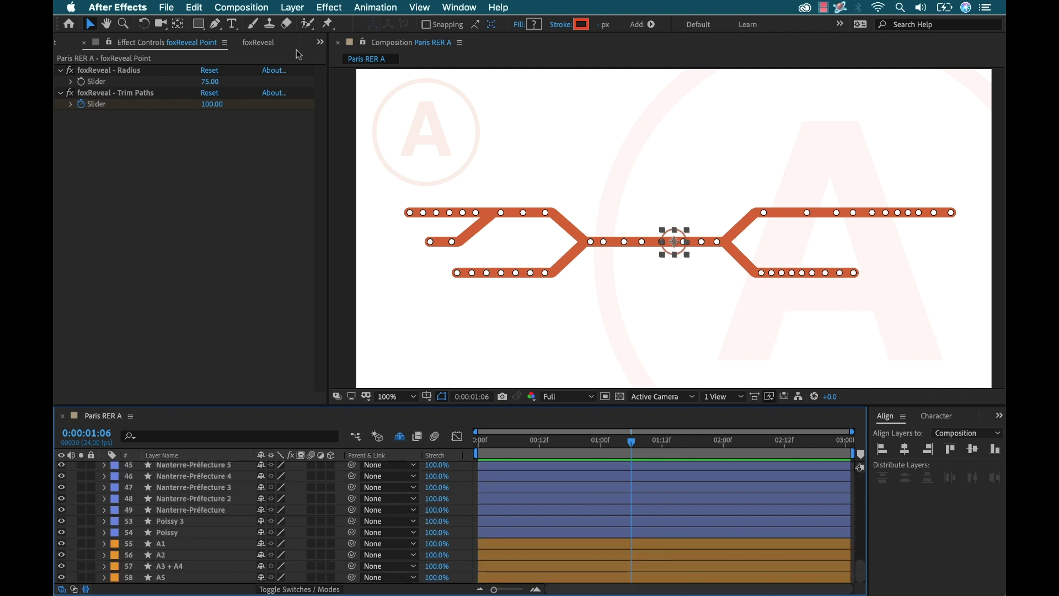
left_click(268, 45)
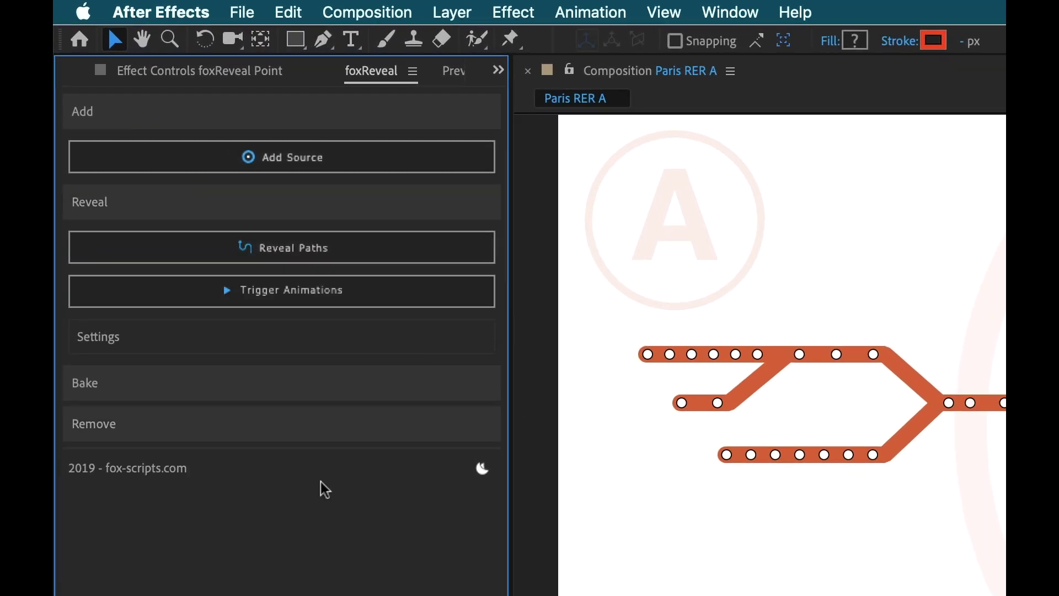
left_click(118, 339)
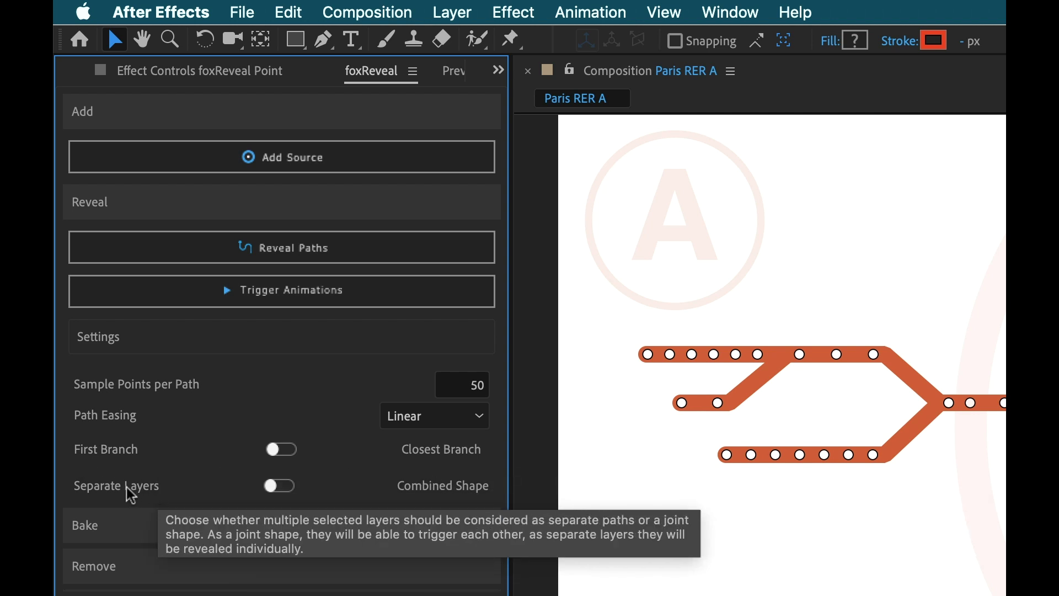
key("space")
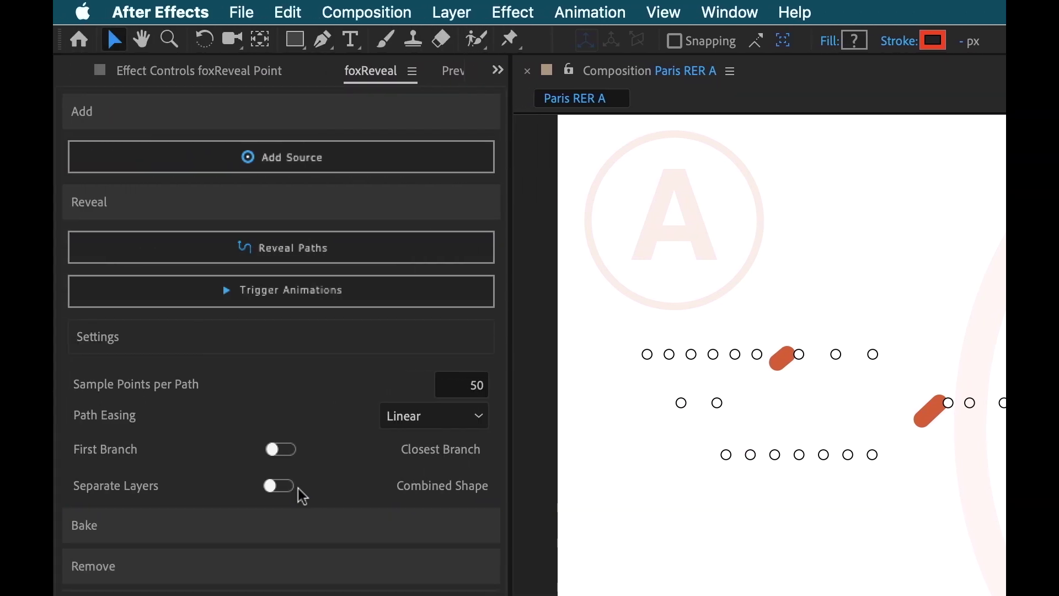
left_click(288, 485)
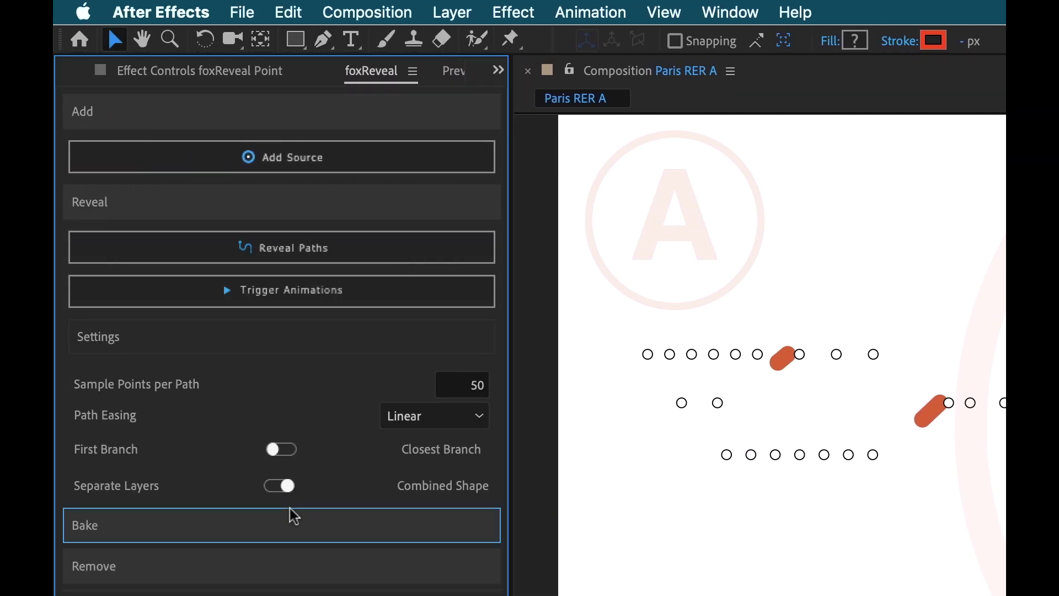
left_click(281, 449)
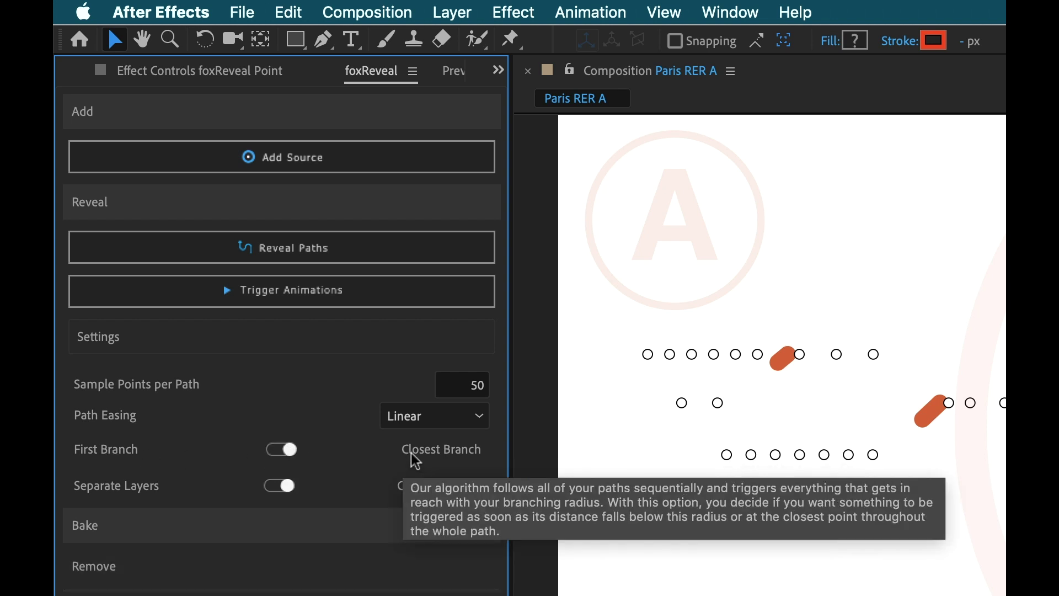
Review the foxReveal Path Easing choices, keep Linear, and collapse the settings
mouse_move(432, 430)
left_click(435, 425)
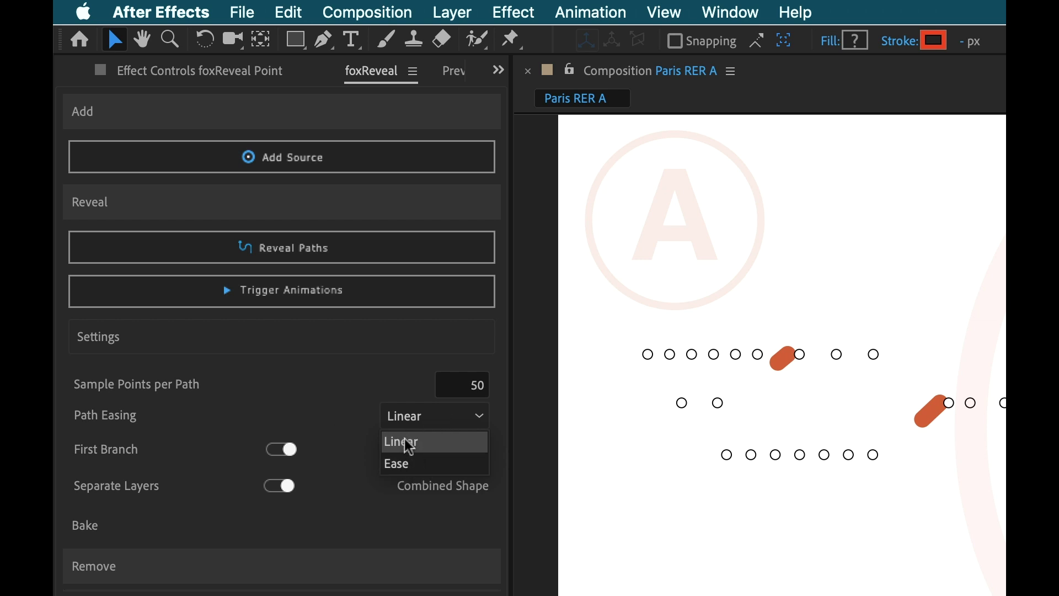
left_click(348, 405)
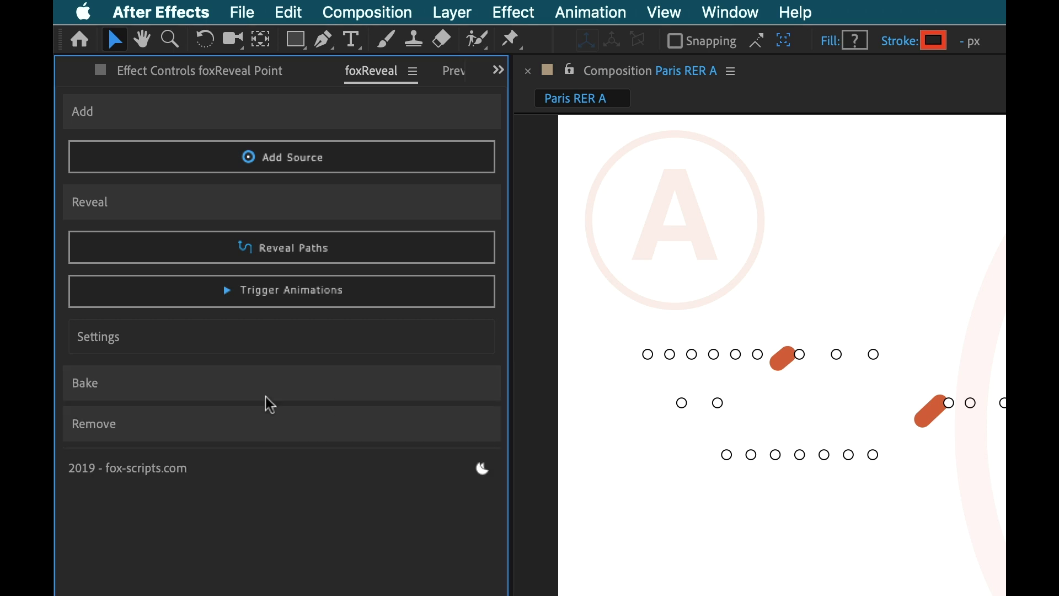
left_click(112, 344)
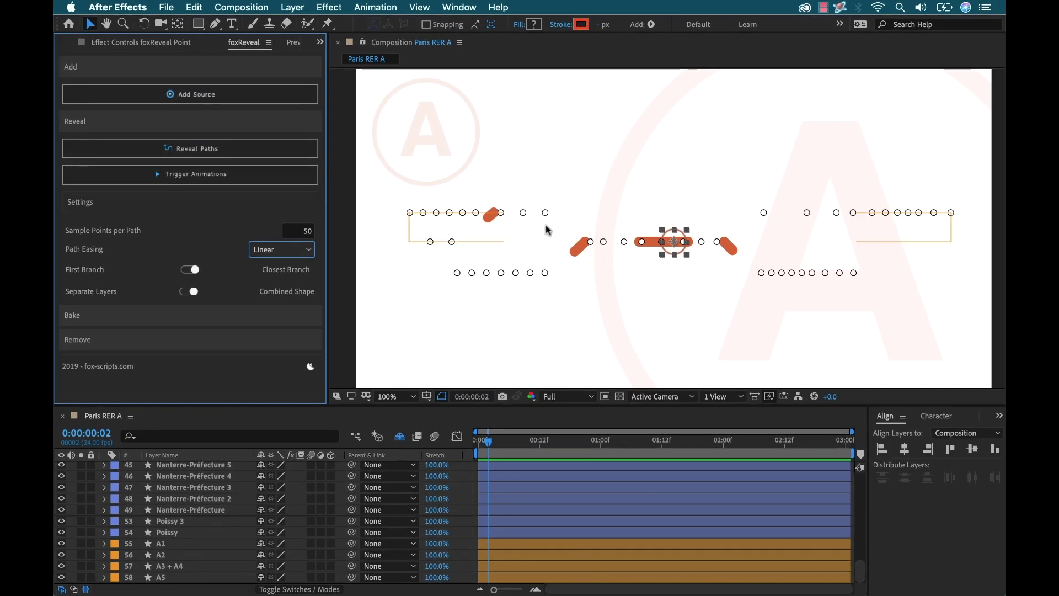
left_click(101, 209)
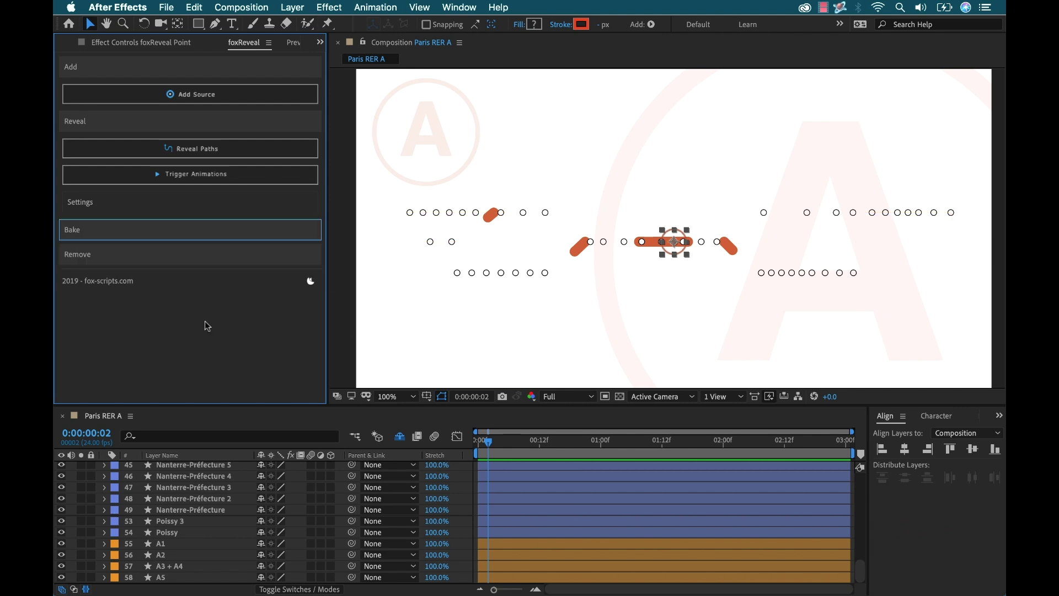
Reapply Reveal Paths to layers A1, A2, A3 + A4 and A5, and scrub to frame 6 to preview the reveal
left_click(213, 545)
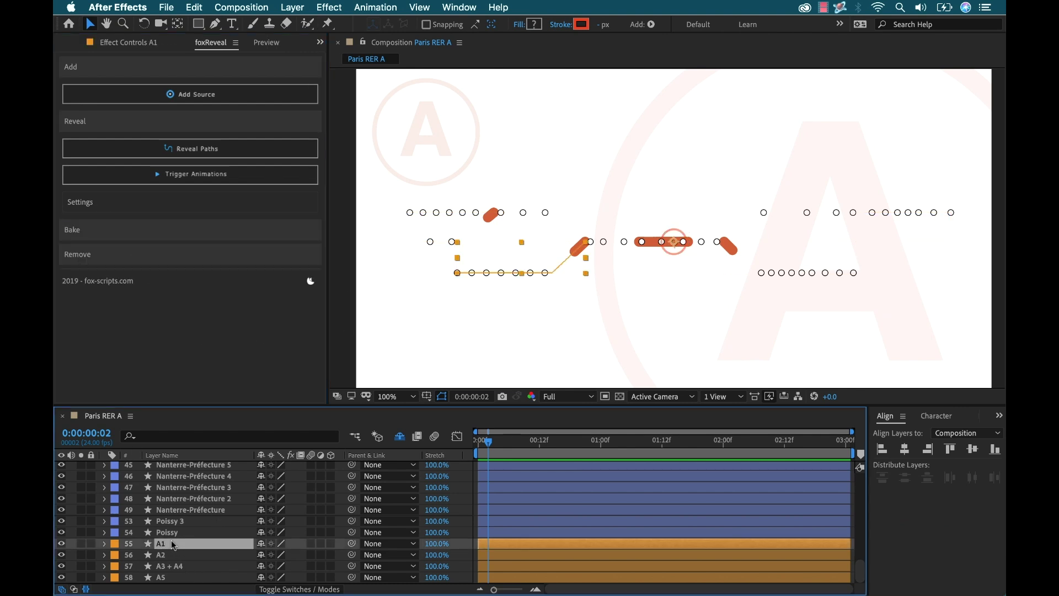
left_click(182, 579, "shift")
left_click(241, 156)
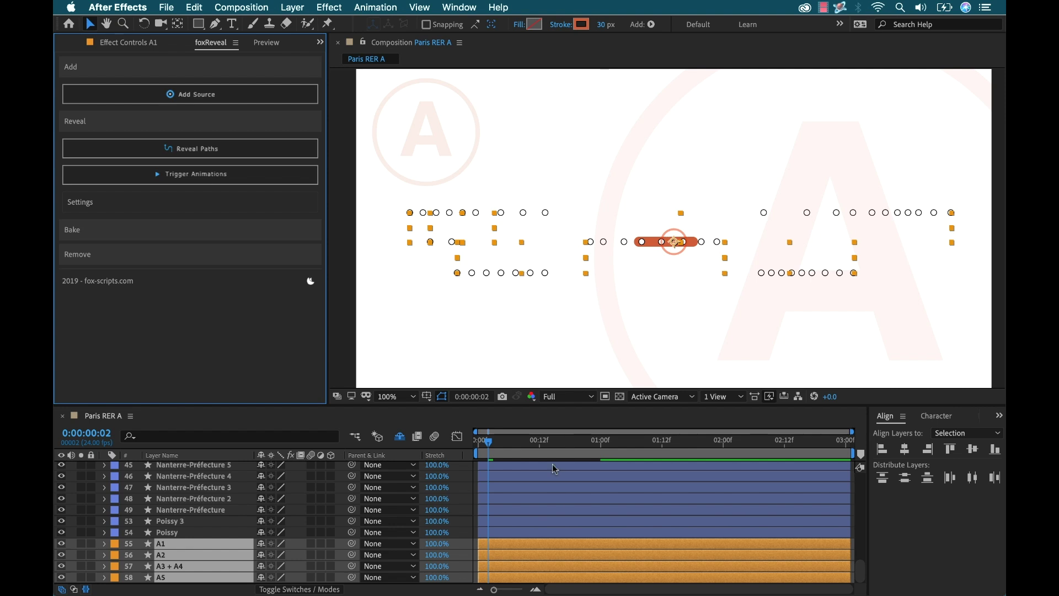
mouse_move(491, 448)
left_mouse_down()
mouse_move(602, 458)
mouse_move(494, 452)
left_mouse_up()
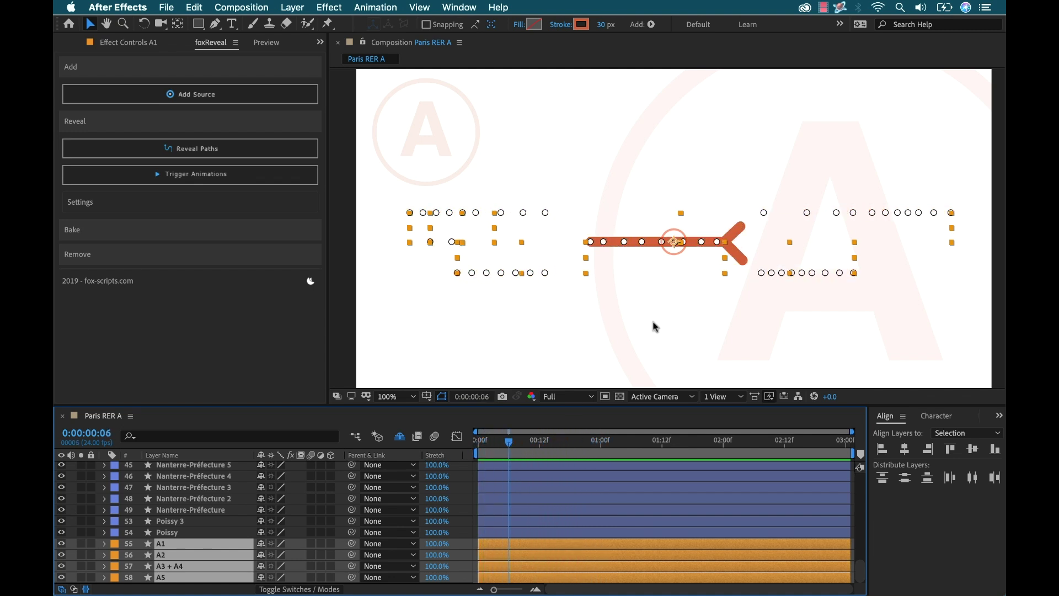
Move the foxReveal source point just above and left of the upper-left branch's end, and scrub to frame 23
key("comma")
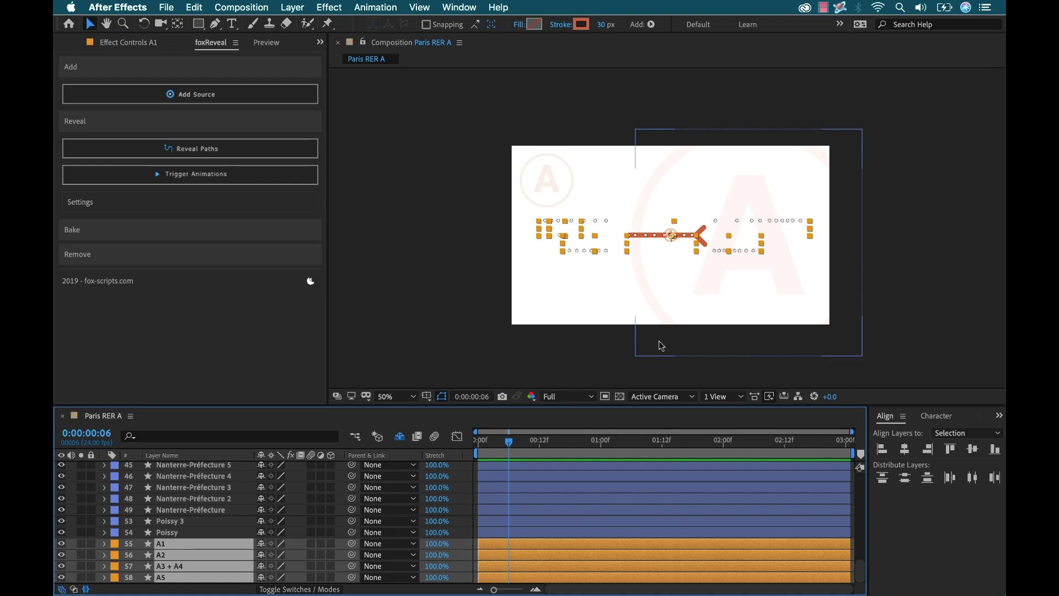
key("period")
left_click_drag(614, 307, 666, 307)
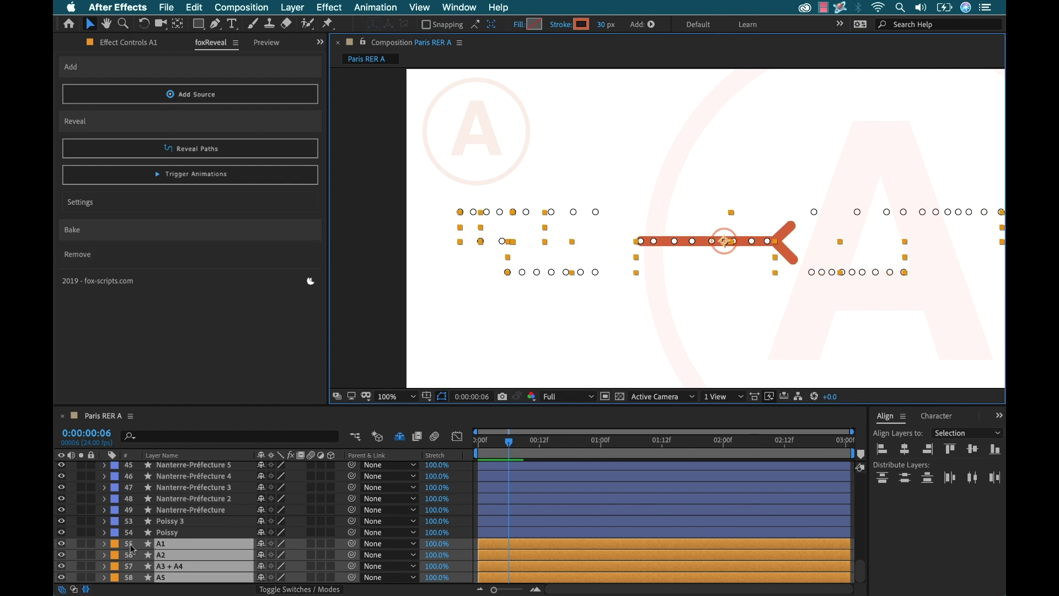
scroll(166, 533, "up", 10)
scroll(165, 534, "up", 3)
left_click(198, 468)
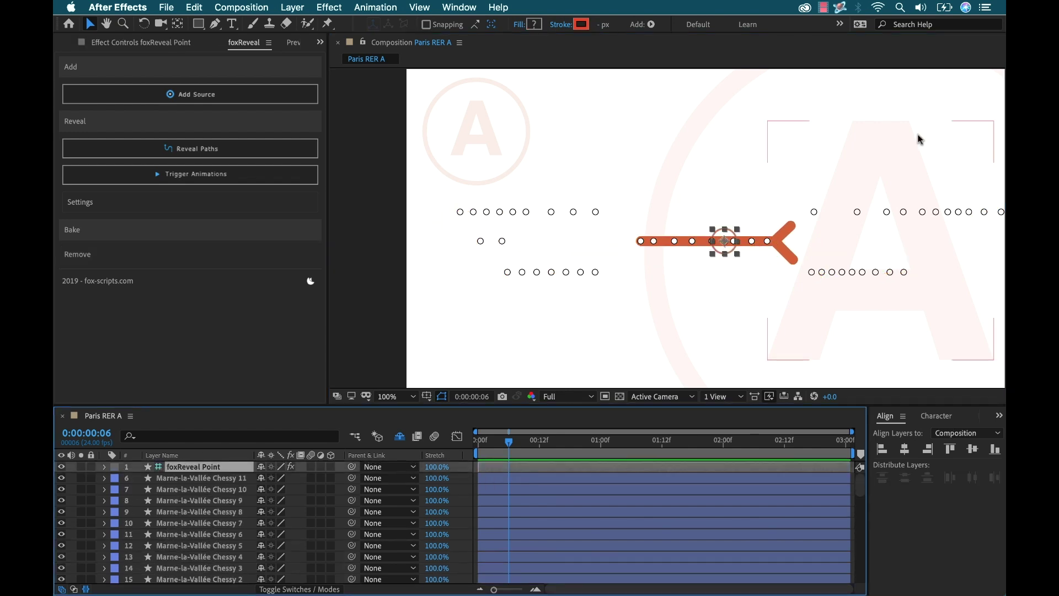
left_click_drag(724, 241, 433, 197)
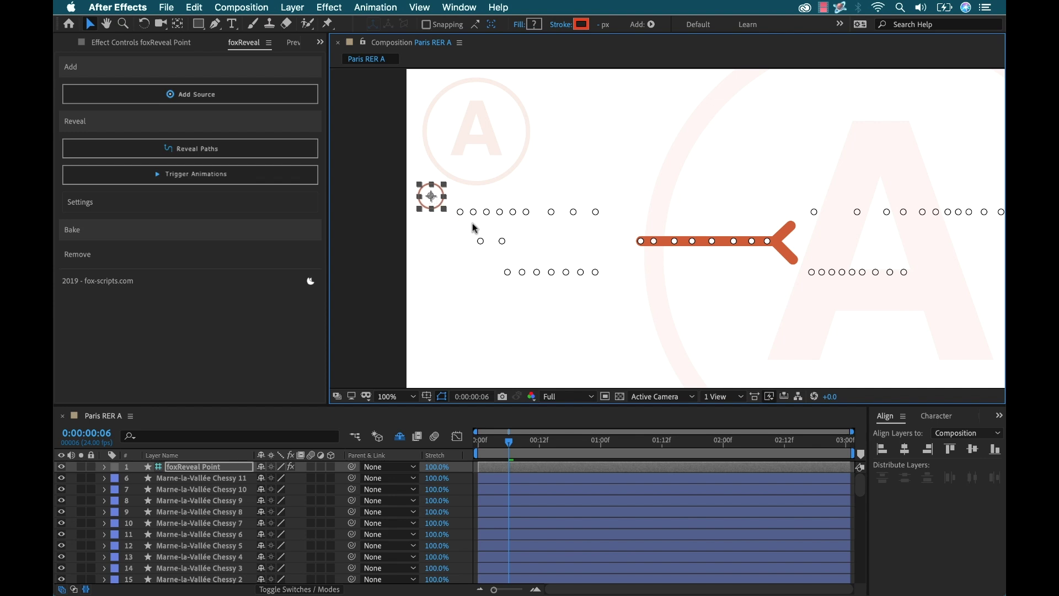
left_click_drag(509, 442, 597, 452)
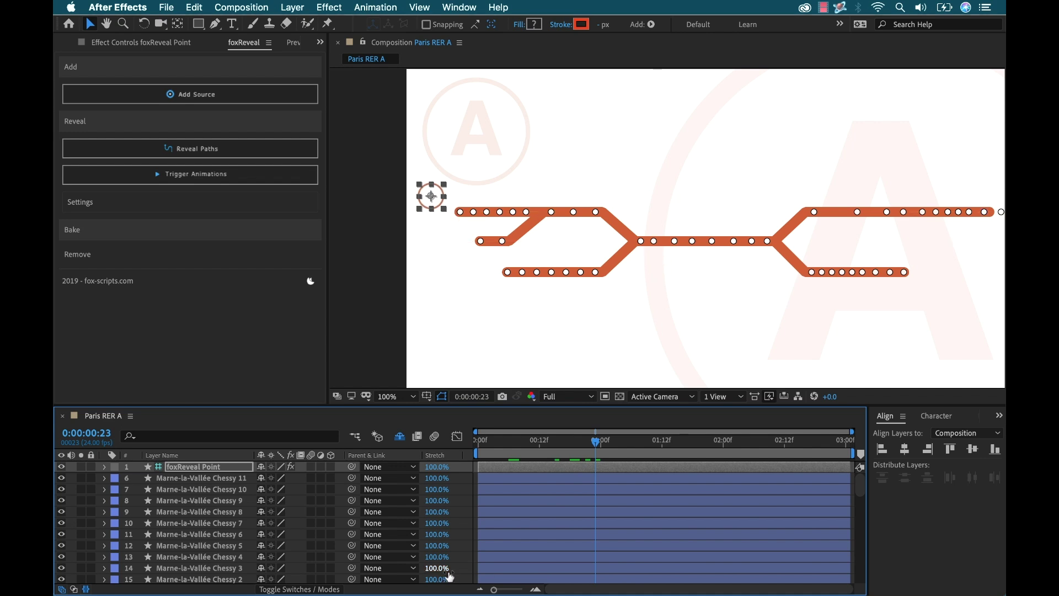
Recalculate Reveal Paths for layers A1, A2, A3 + A4 and A5 from the relocated source, and scrub from frame 0 to preview
scroll(211, 496, "down", 15)
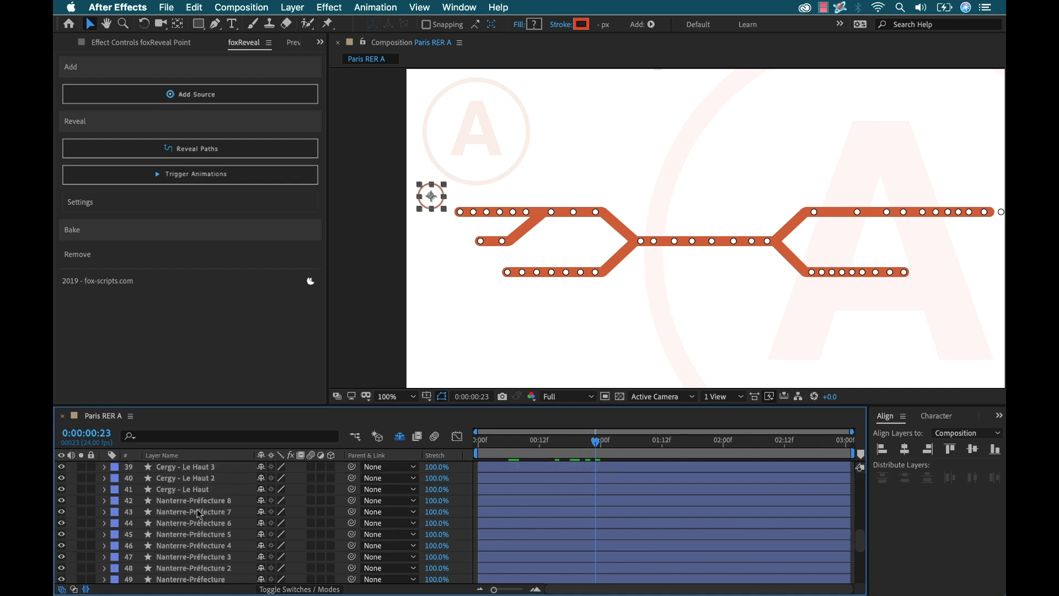
left_click(163, 544)
left_click(175, 578, "shift")
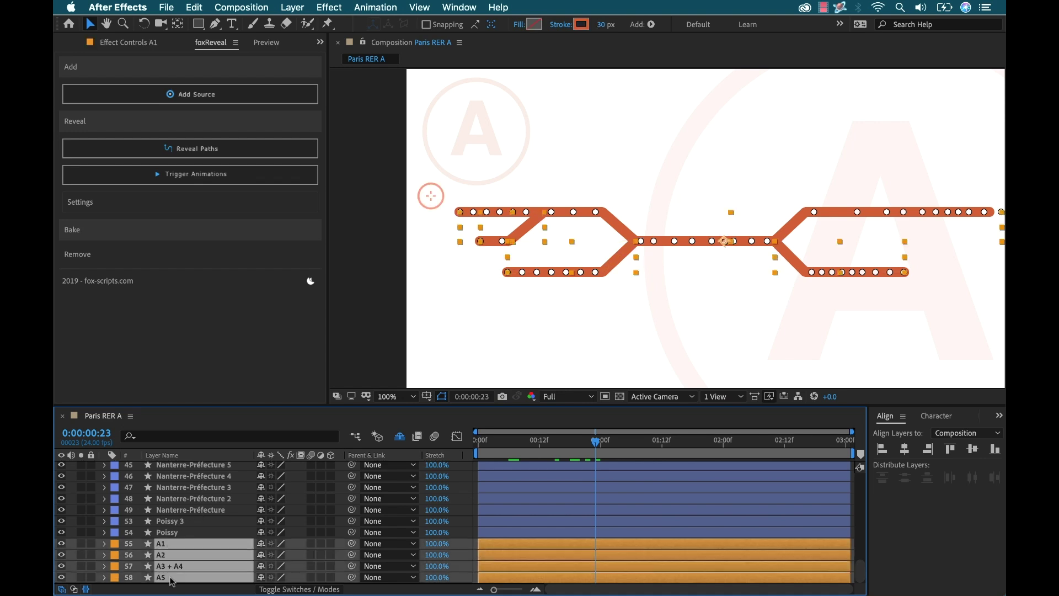
left_click(305, 149)
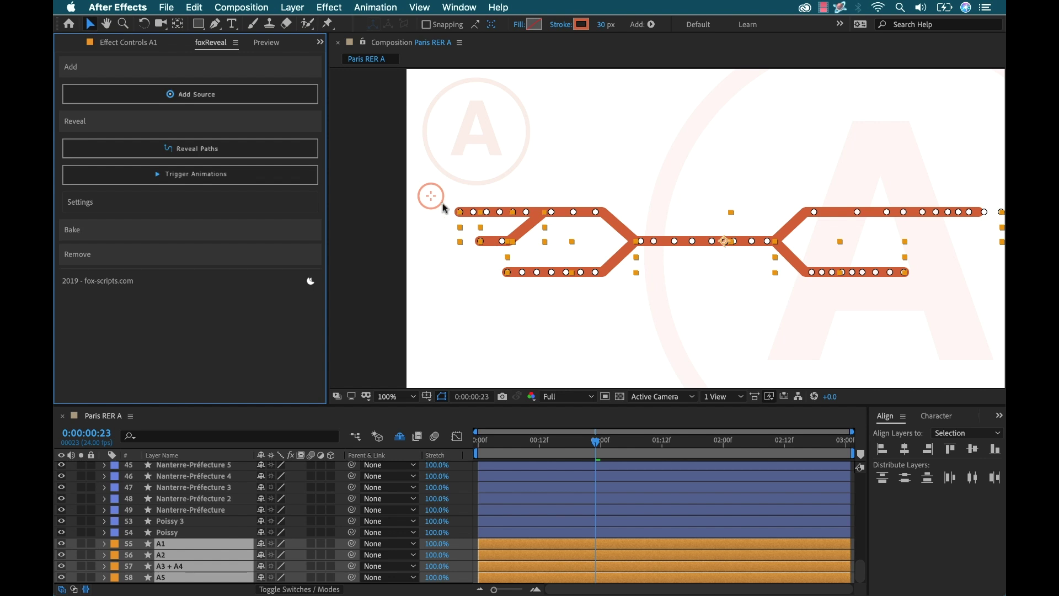
left_click(475, 445)
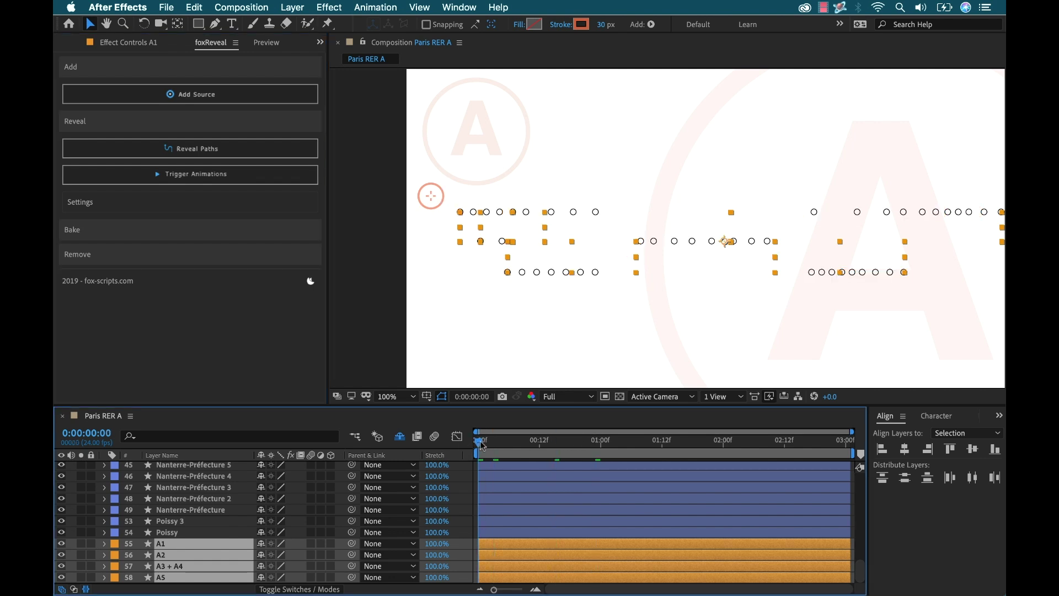
left_click(484, 510)
left_click_drag(483, 445, 607, 459)
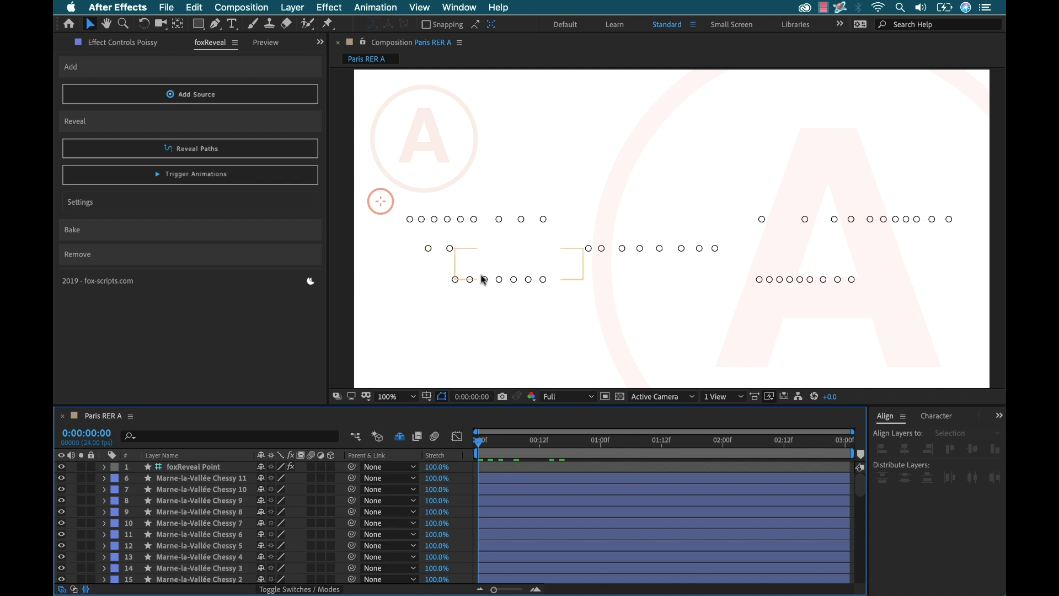
Move the foxReveal source point onto the central trunk line, reapply Reveal Paths to layers A1 through A5, and return to frame 0
left_click_drag(380, 204, 650, 254)
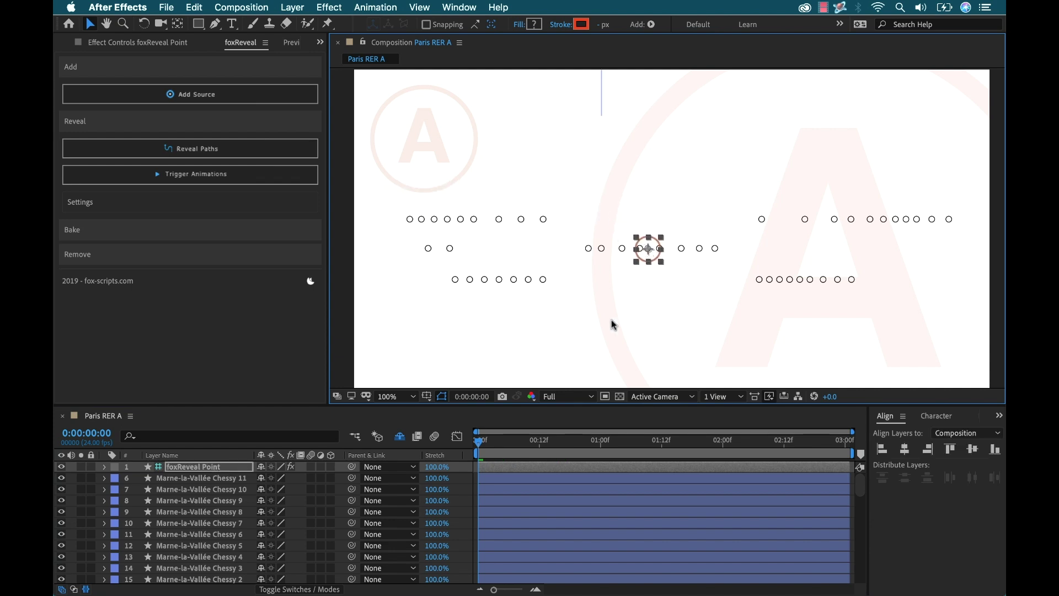
scroll(180, 554, "down", 10)
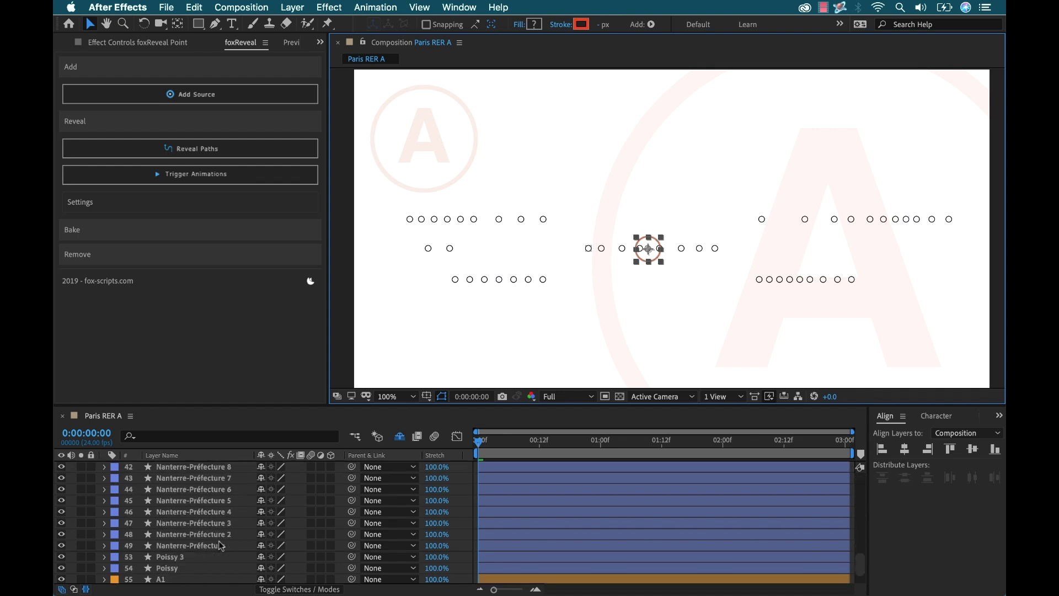
left_click(181, 546)
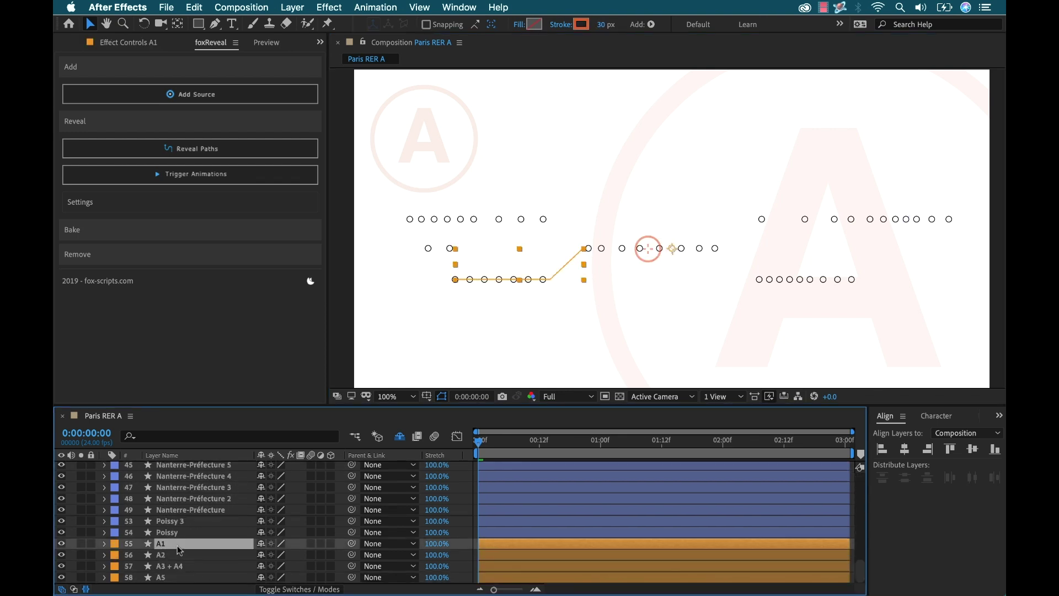
left_click(184, 577, "shift")
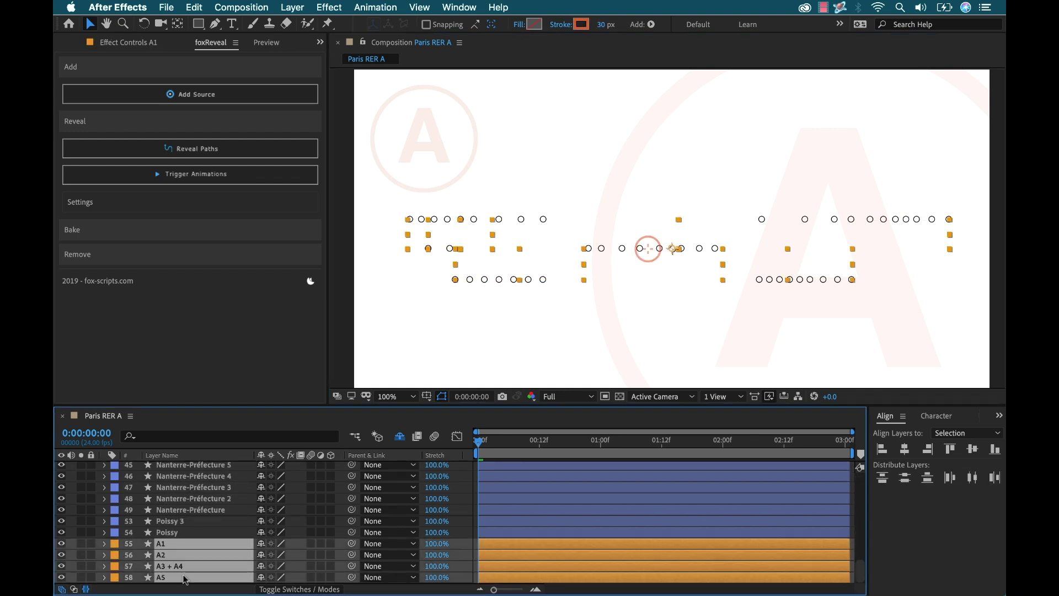
left_click(220, 147)
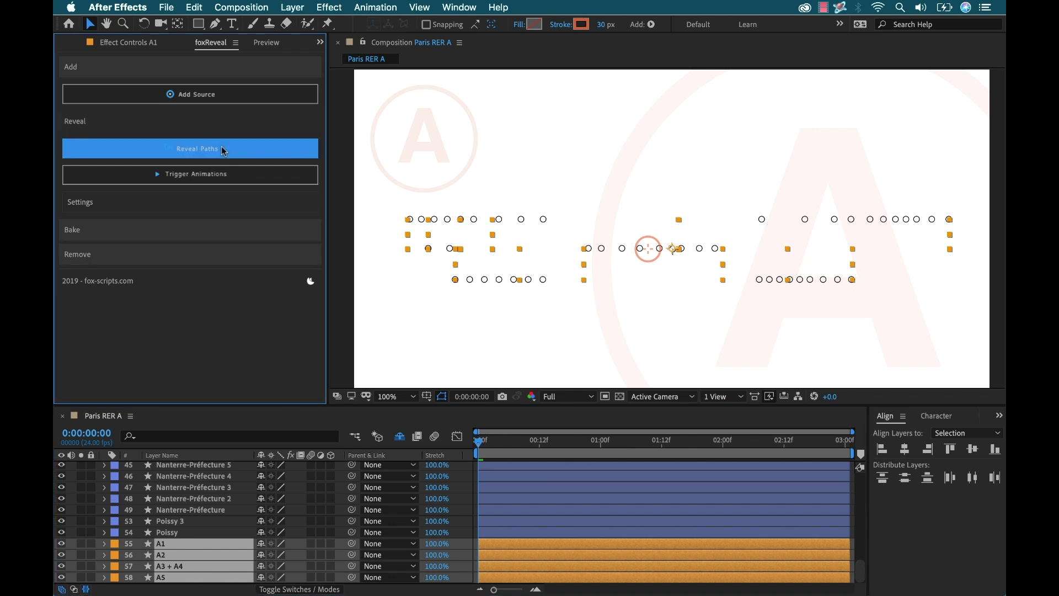
left_click(495, 441)
left_click_drag(499, 446, 445, 448)
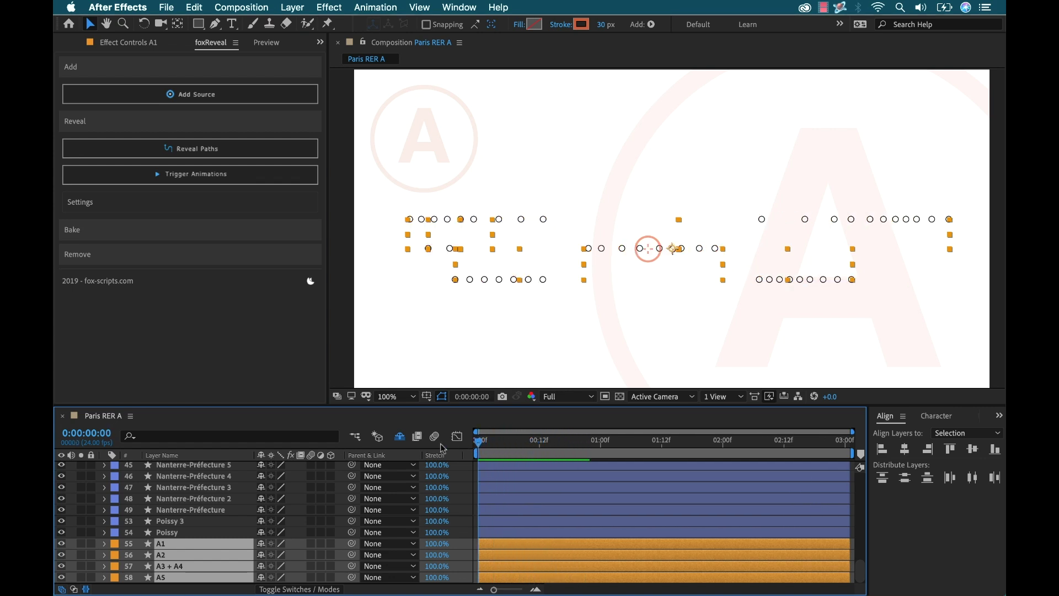
left_click(439, 321)
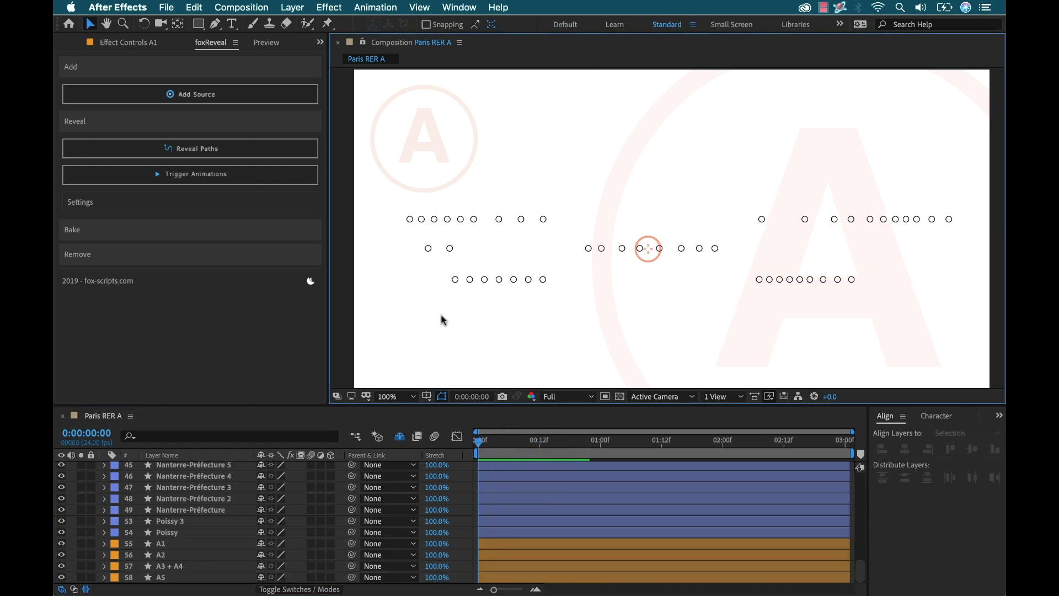
Show the Scale of layer Marne-la-Vallée Chessy 11 and add a Scale keyframe at frame 11
scroll(197, 507, "up", 1)
scroll(196, 507, "up", 10)
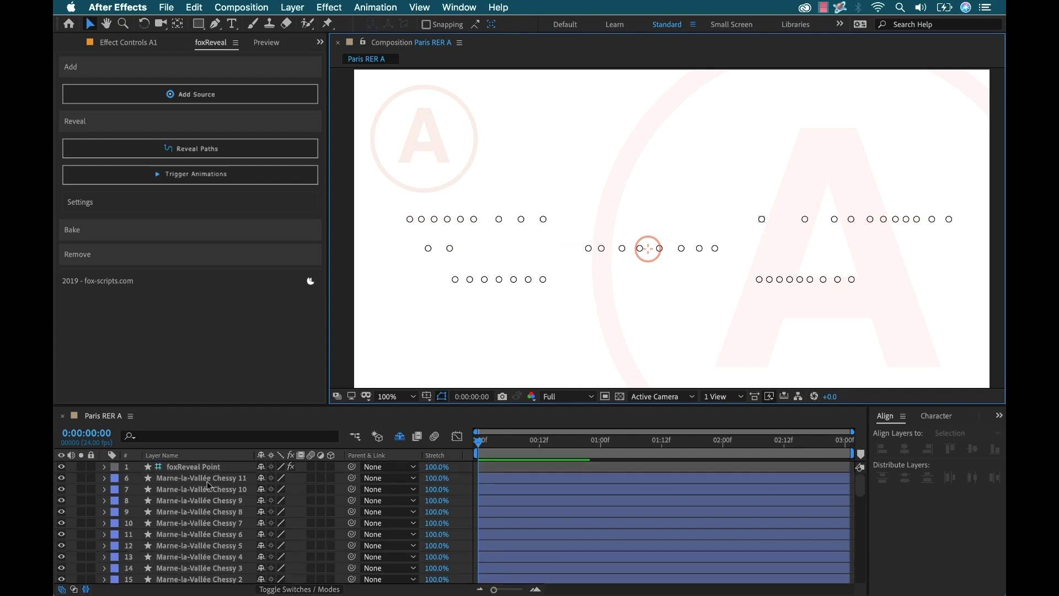
left_click(206, 478)
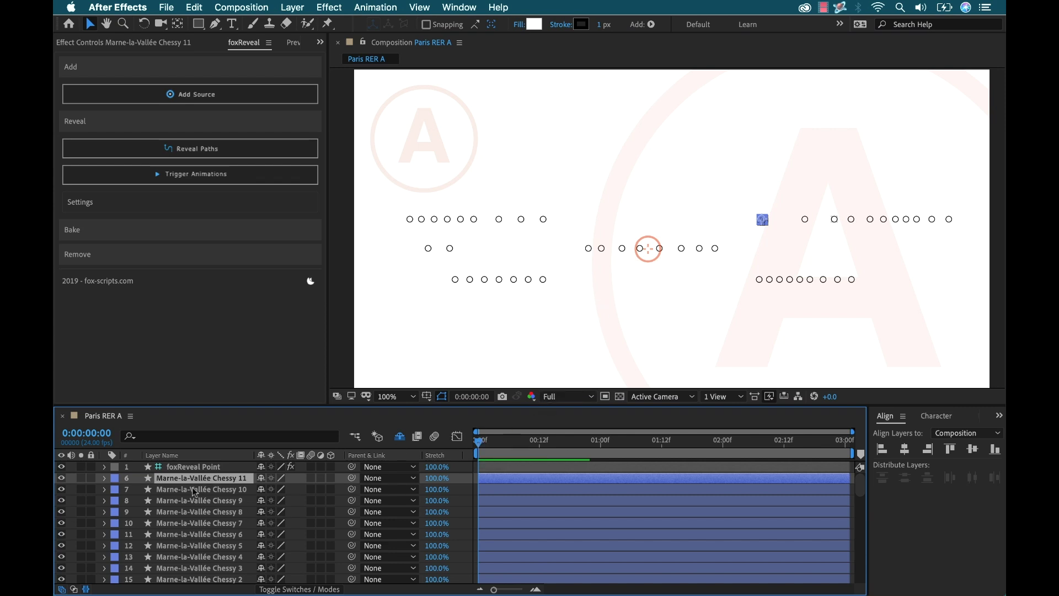
key("s")
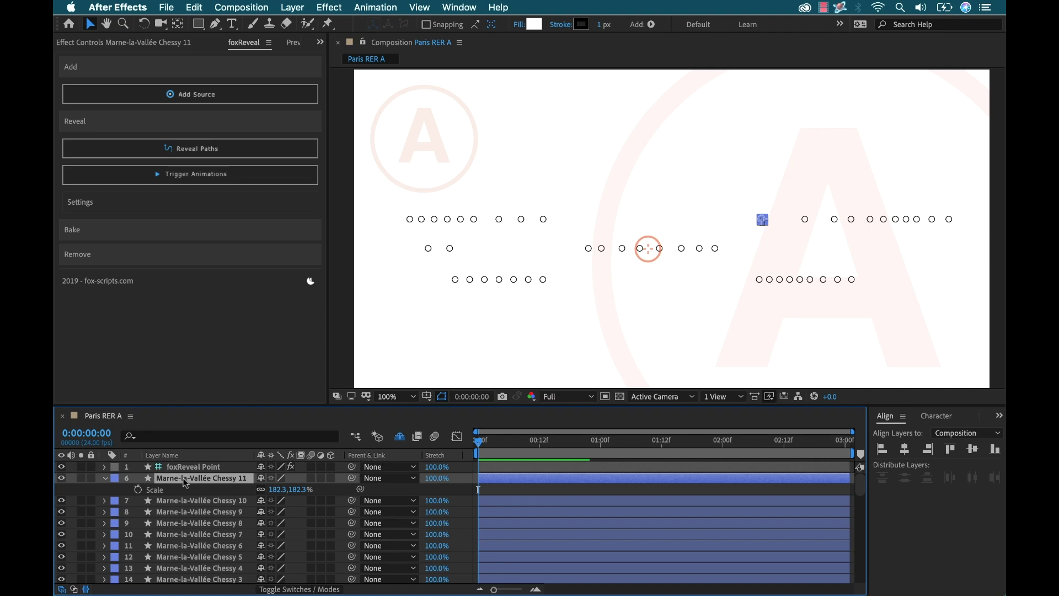
left_click_drag(484, 442, 505, 443)
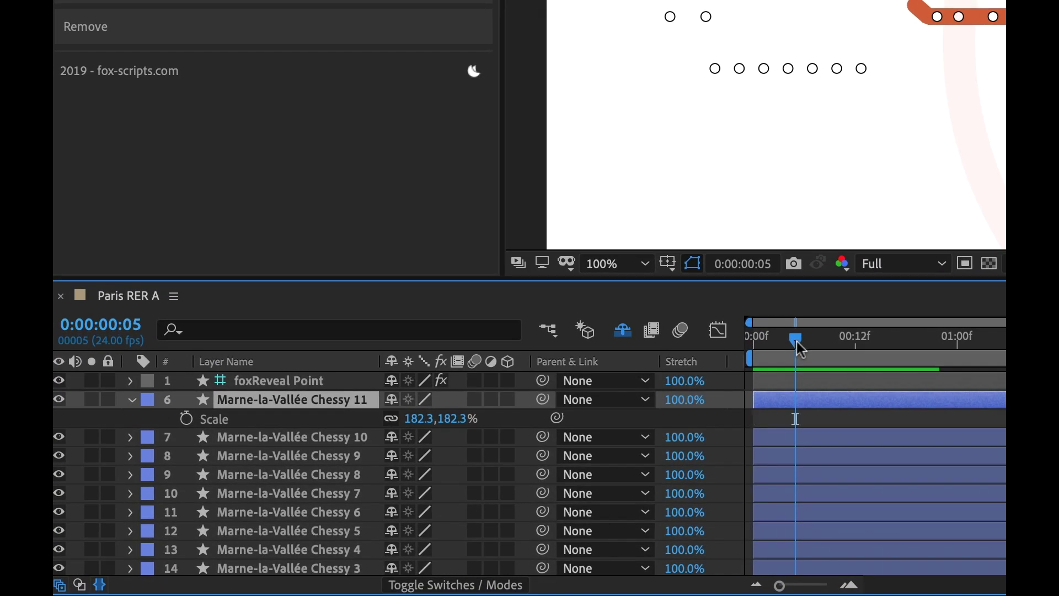
left_click_drag(801, 349, 847, 338)
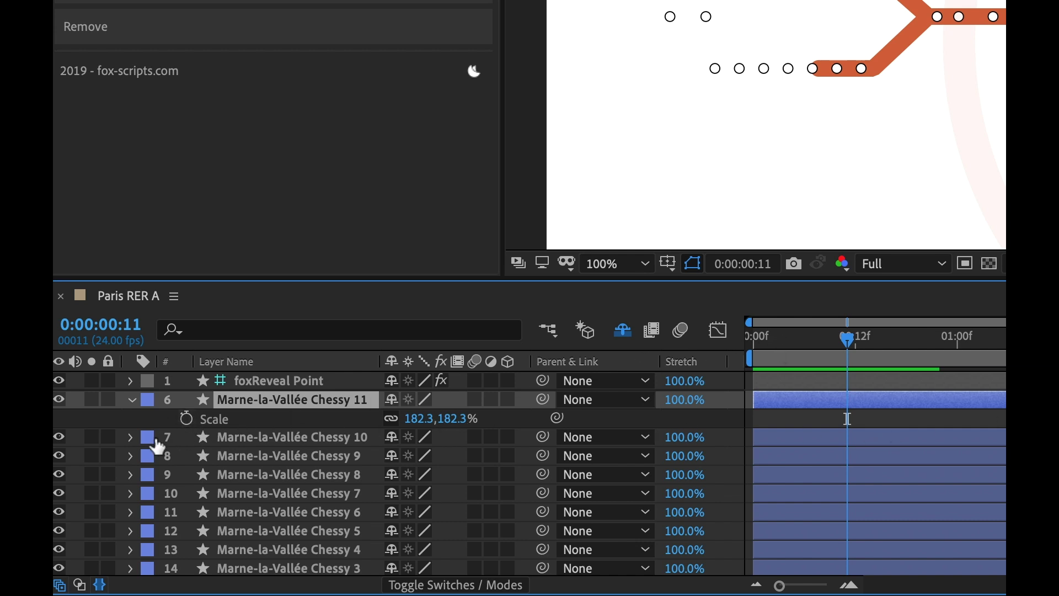
left_click(186, 419)
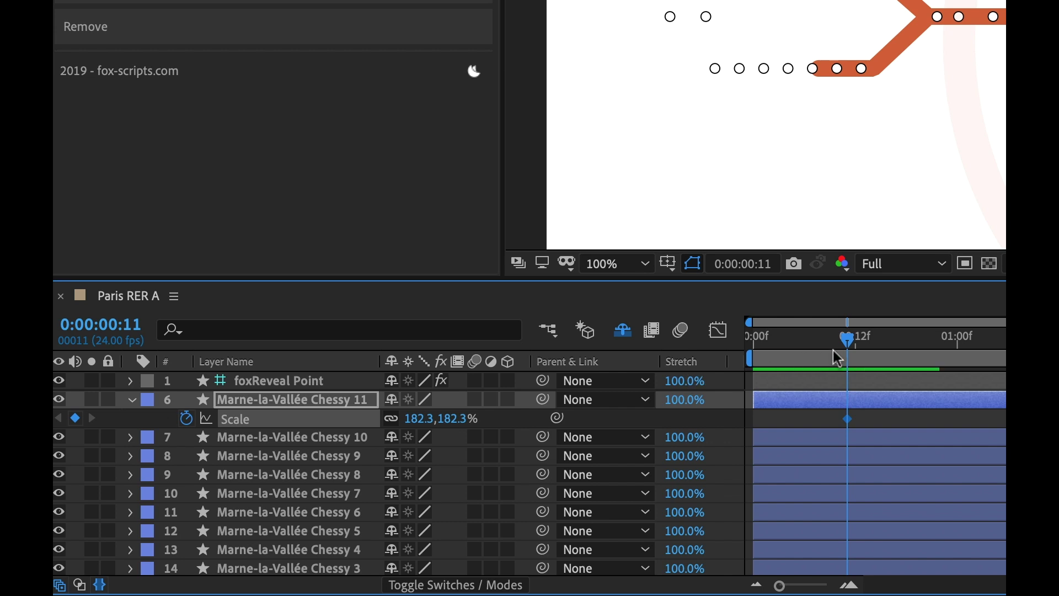
Set the Scale of Marne-la-Vallée Chessy 11 to 0% at frame 0
left_click_drag(846, 341, 739, 348)
left_click(418, 418)
type("0")
key("Return")
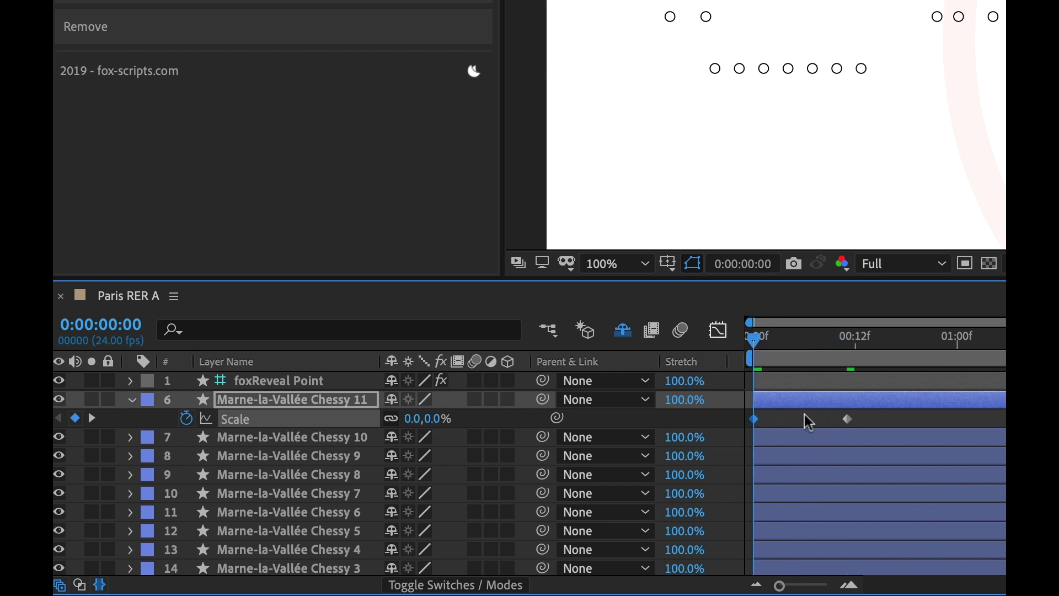
Ease both Scale keyframes of Marne-la-Vallée Chessy 11 and adjust their speed curve in the graph editor
left_click_drag(898, 415, 726, 432)
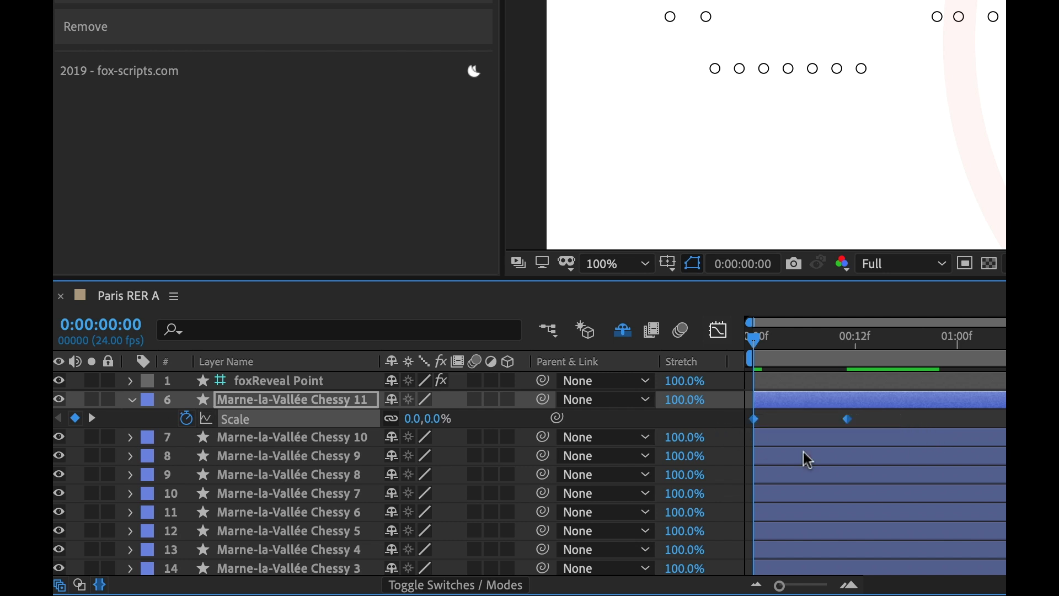
left_click(717, 330)
mouse_move(831, 521)
left_mouse_down()
mouse_move(799, 522)
mouse_move(813, 523)
left_mouse_up()
left_click(718, 331)
Copy the Scale keyframes onto all remaining station layers, Marne-la-Vallée Chessy 10 through Poissy, and preview the animation
left_click(267, 441)
scroll(267, 459, "down", 10)
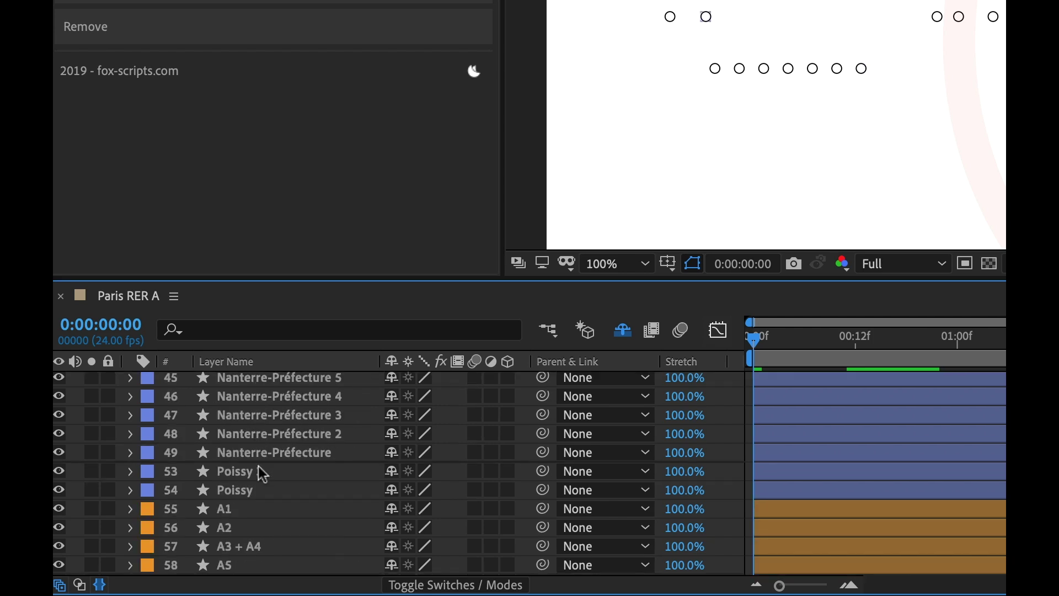
left_click(247, 494, "shift")
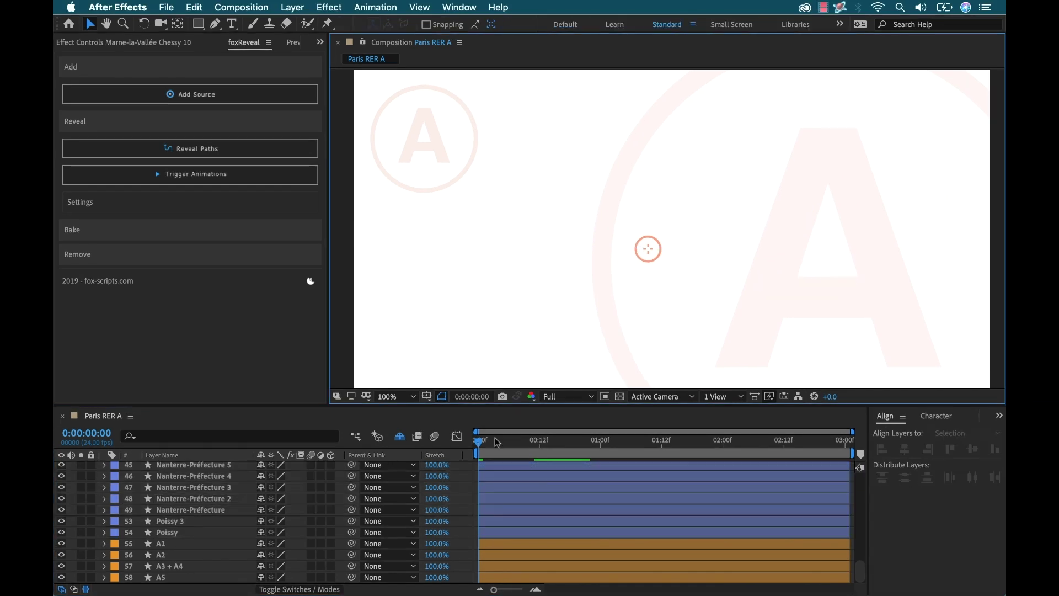
key("space")
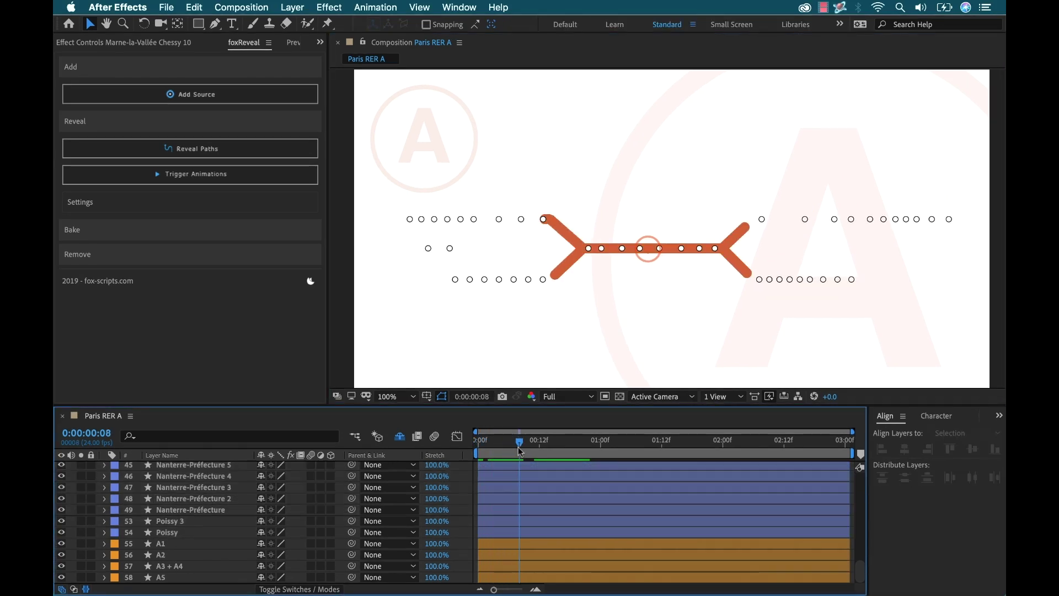
Apply foxReveal's Trigger Animations to all station layers from Marne-la-Vallée Chessy 11 through Poissy
scroll(194, 518, "up", 10)
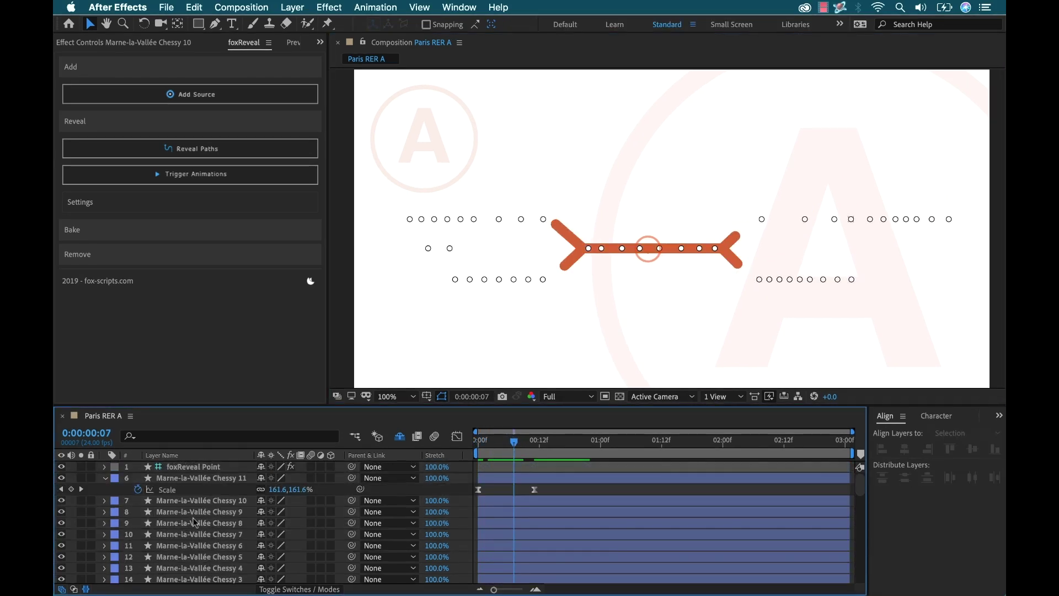
left_click(180, 480)
scroll(177, 538, "down", 12)
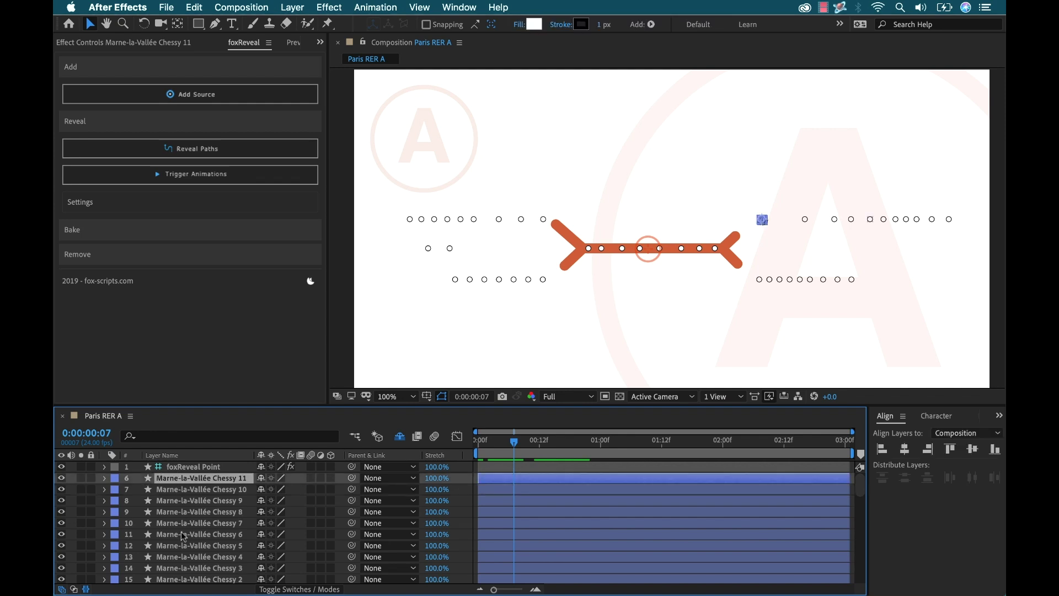
left_click(176, 533, "shift")
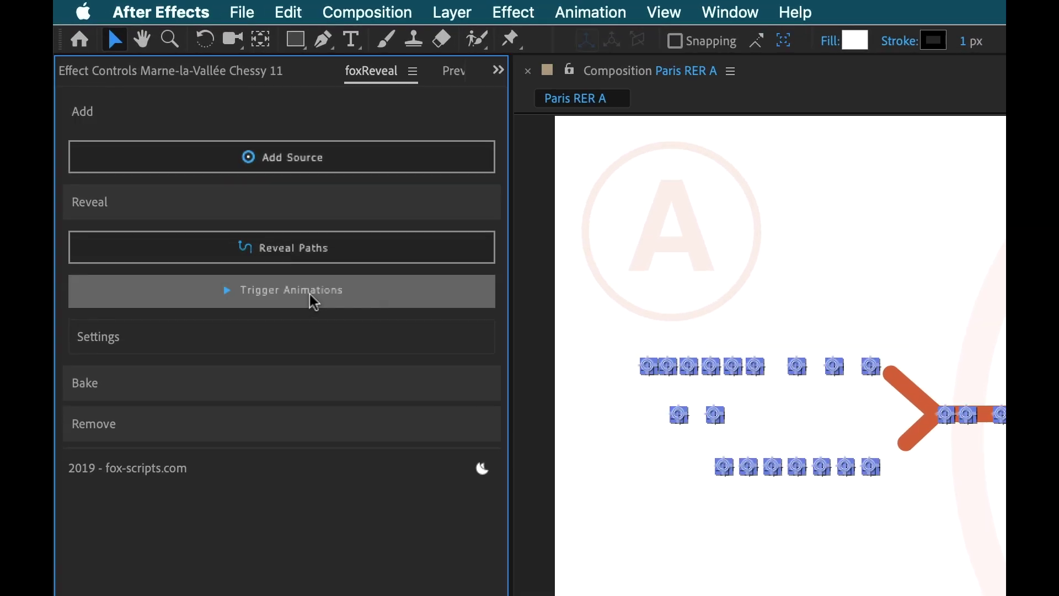
left_click(209, 176)
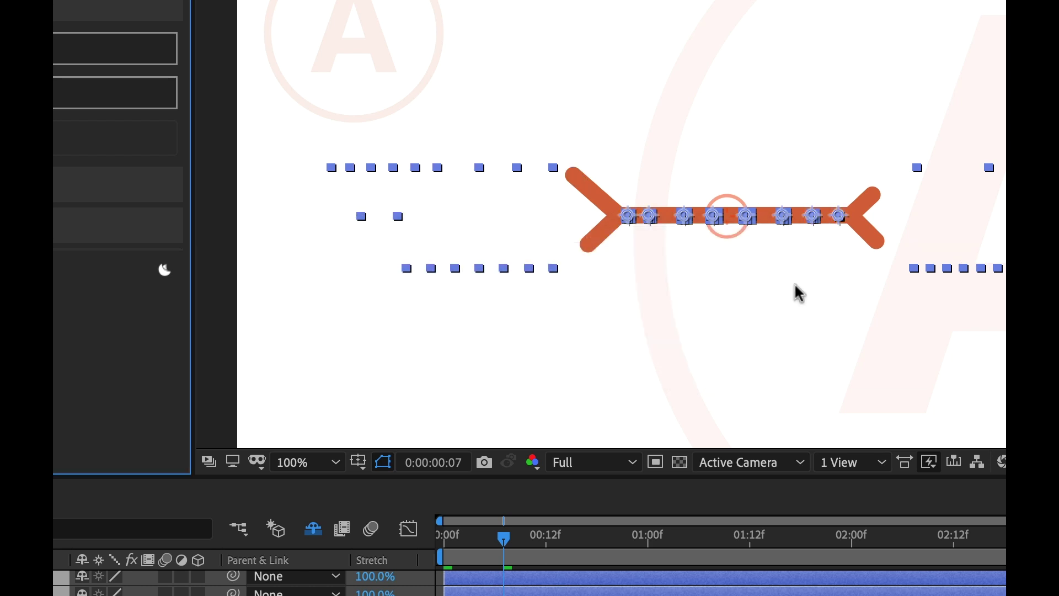
Deselect the station layers and play the reveal from the start to check the triggered station dots
left_click(387, 378)
left_click_drag(499, 551, 441, 552)
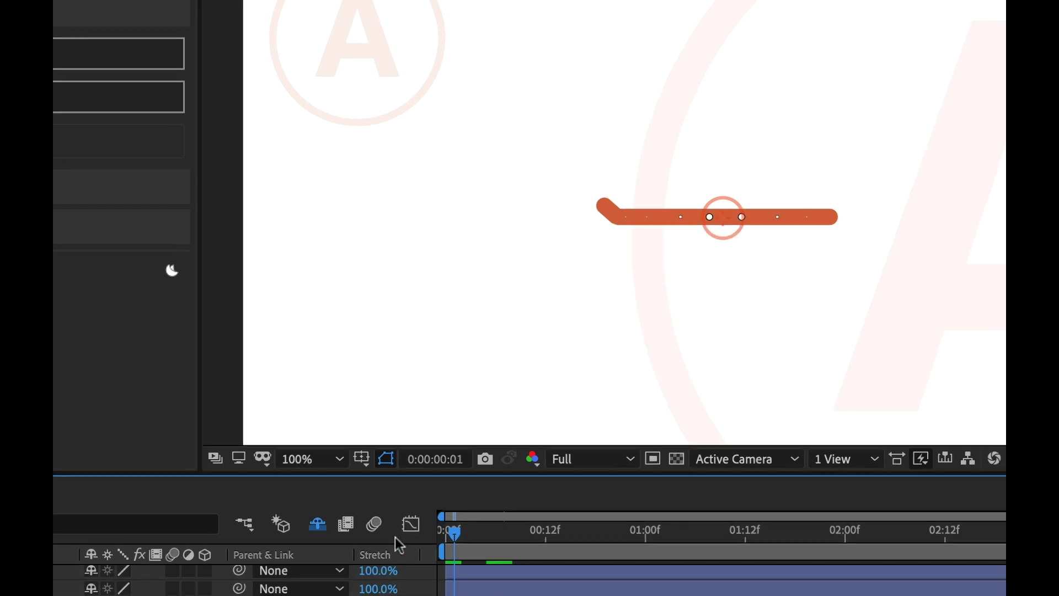
key("space")
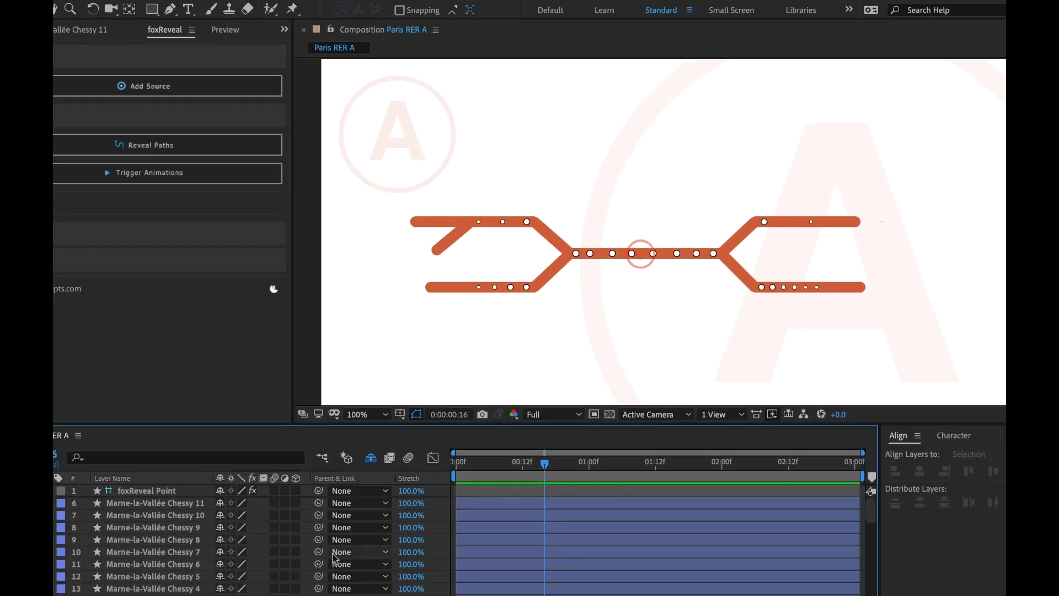
Ease the foxReveal Point's Trim Paths slider keyframes, lengthen the ease into the end keyframe, and move that keyframe slightly earlier
left_click(169, 491)
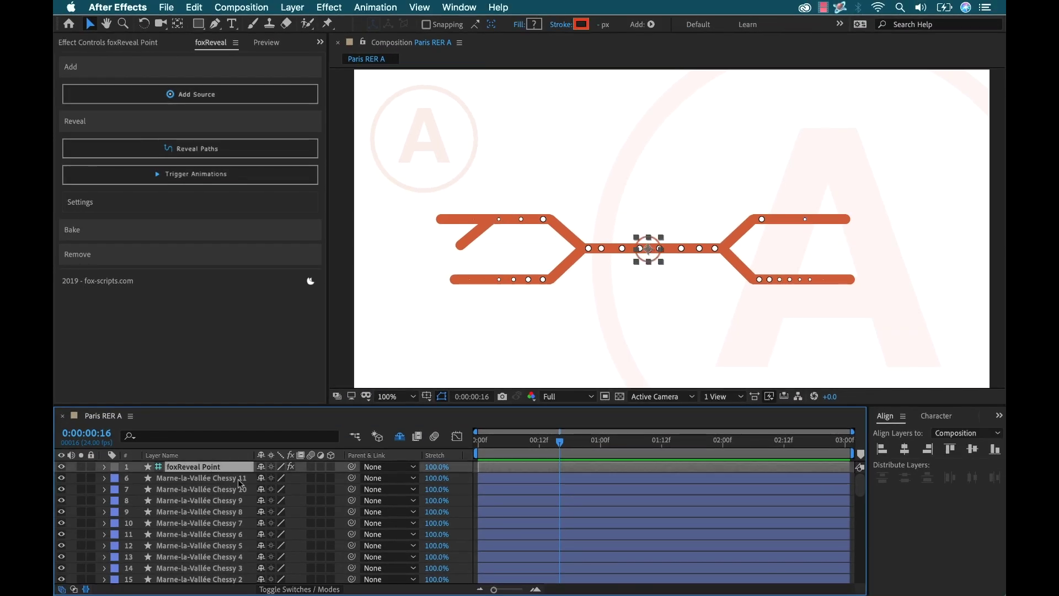
key("u")
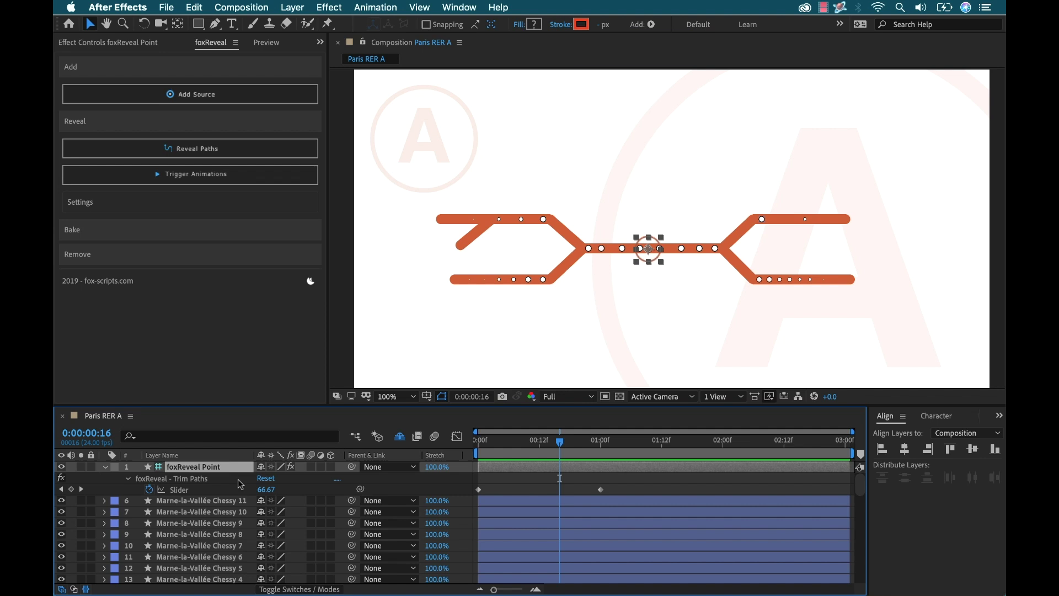
left_click_drag(638, 483, 467, 501)
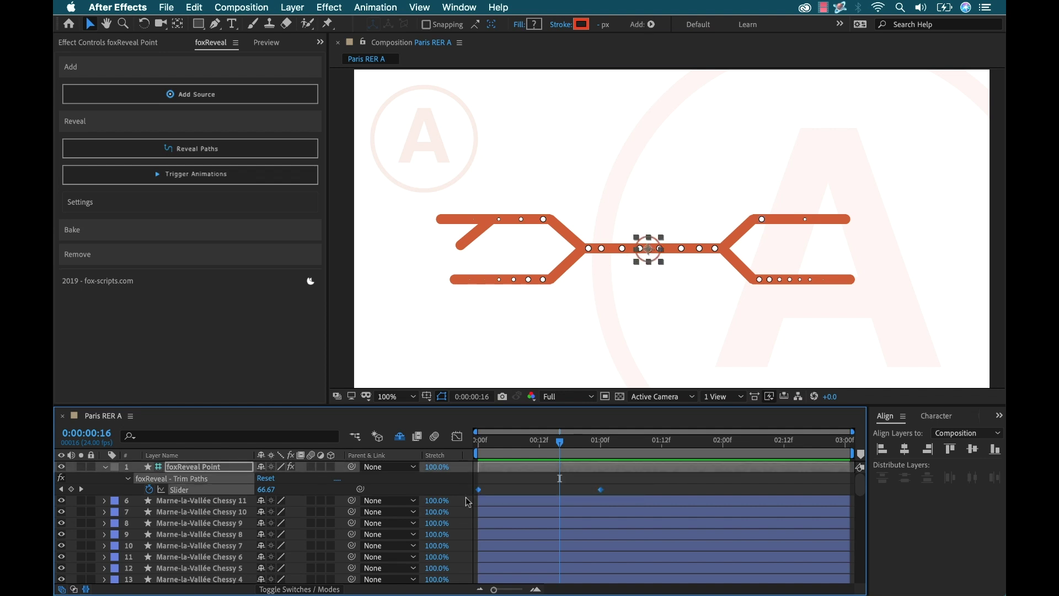
left_click(457, 436)
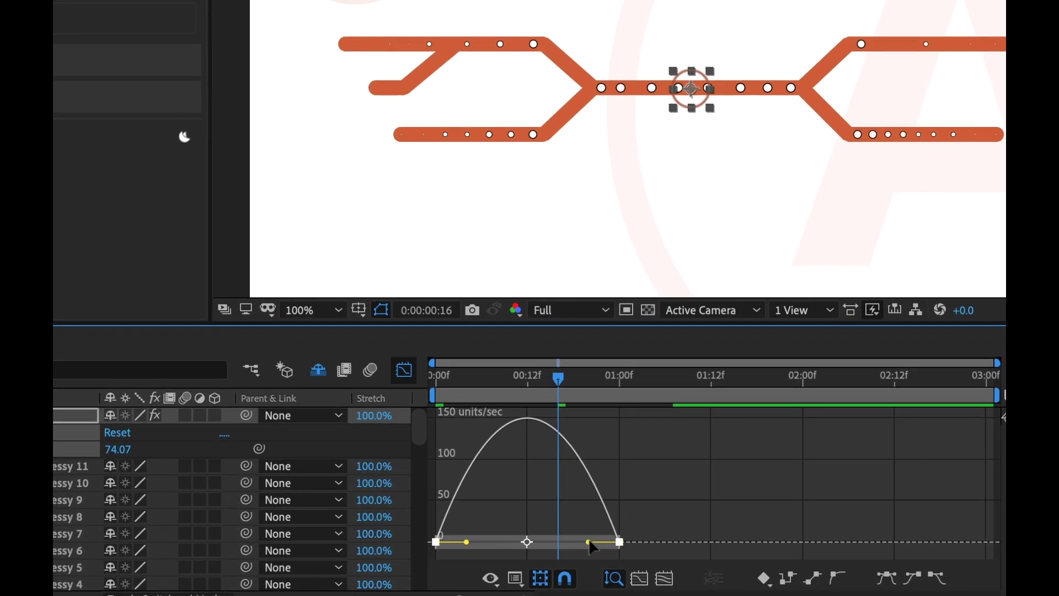
left_click_drag(580, 554, 559, 544)
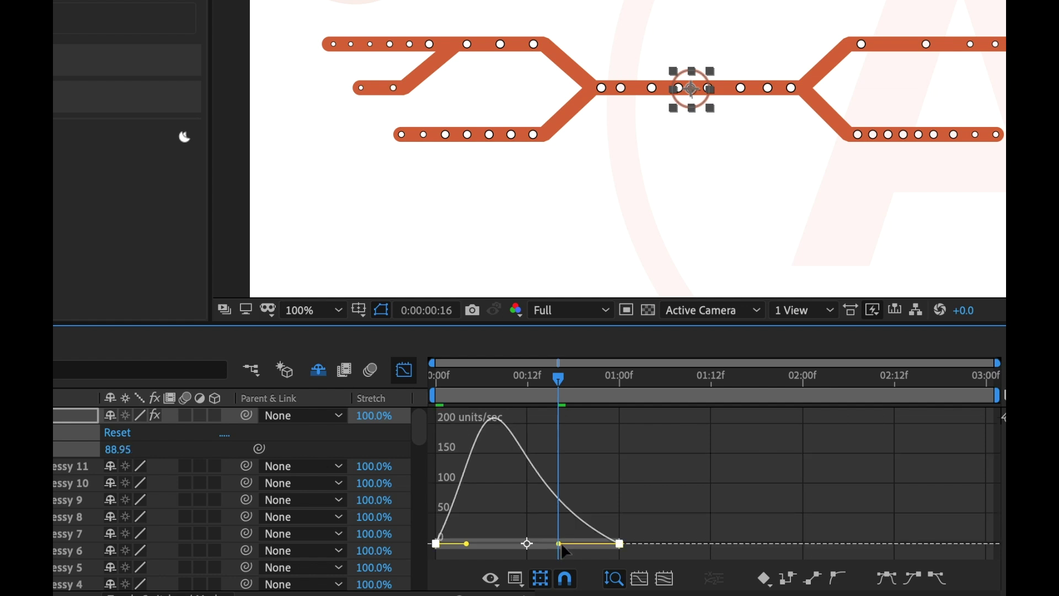
left_click(404, 370)
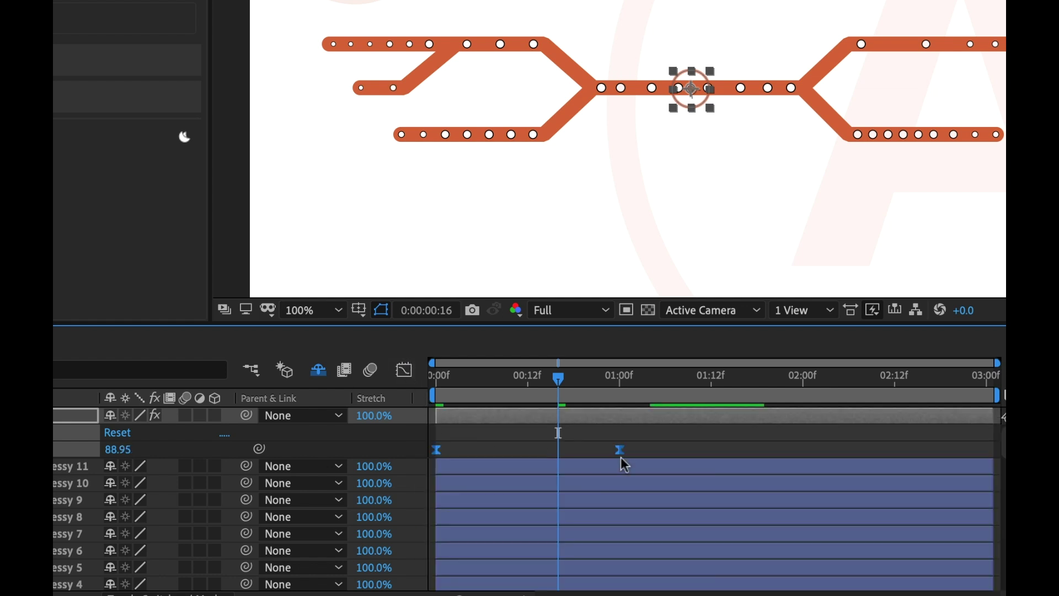
mouse_move(620, 450)
left_mouse_down()
mouse_move(656, 458)
mouse_move(605, 448)
left_mouse_up()
left_click(596, 411)
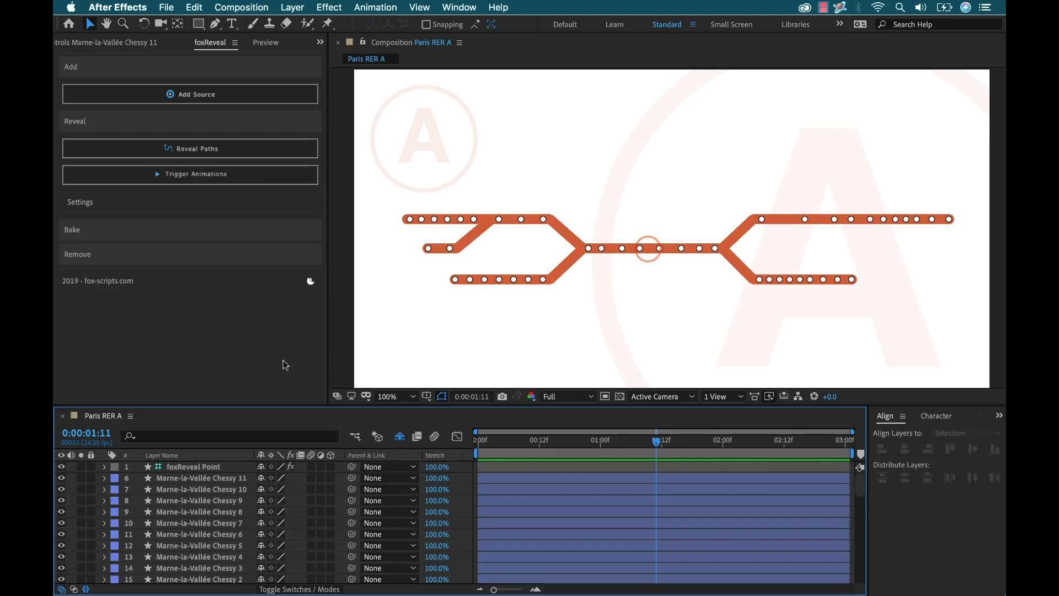
Open the composition "Paris RER A with station labels" from the project and preview it
left_click(91, 45)
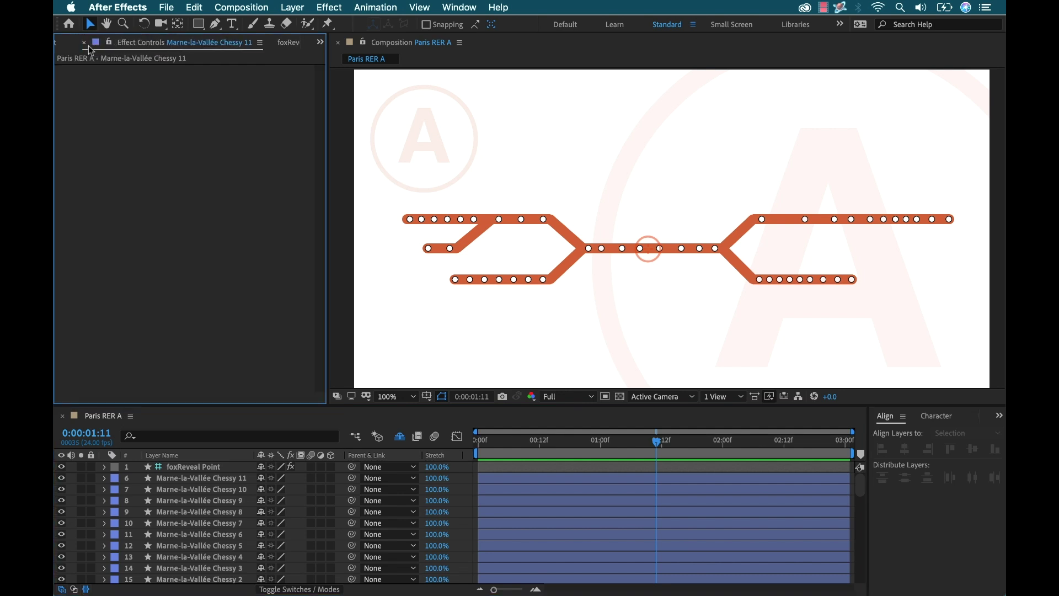
left_click(59, 44)
double_click(110, 175)
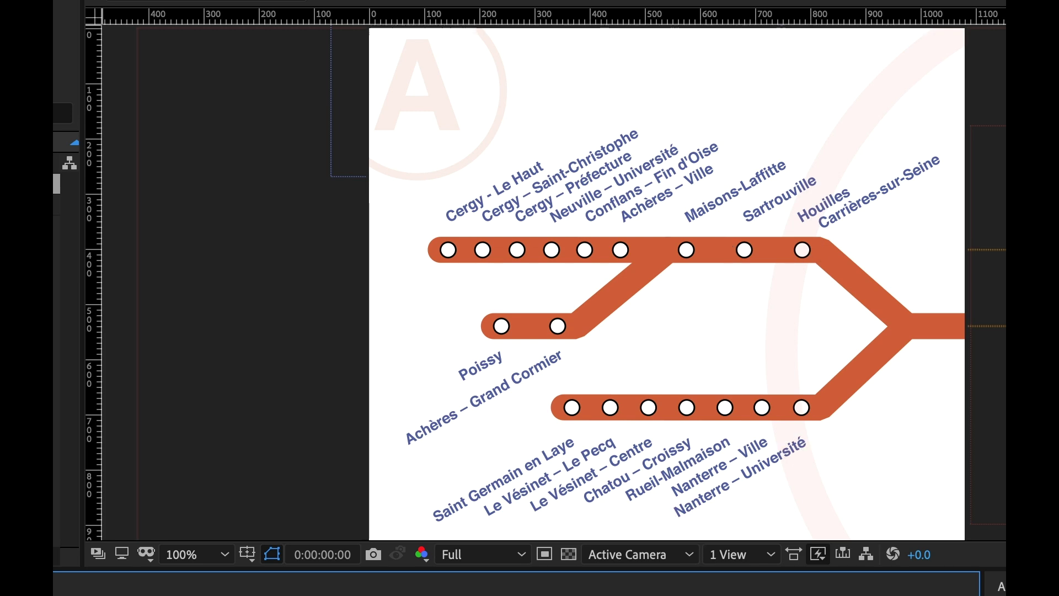
key("space")
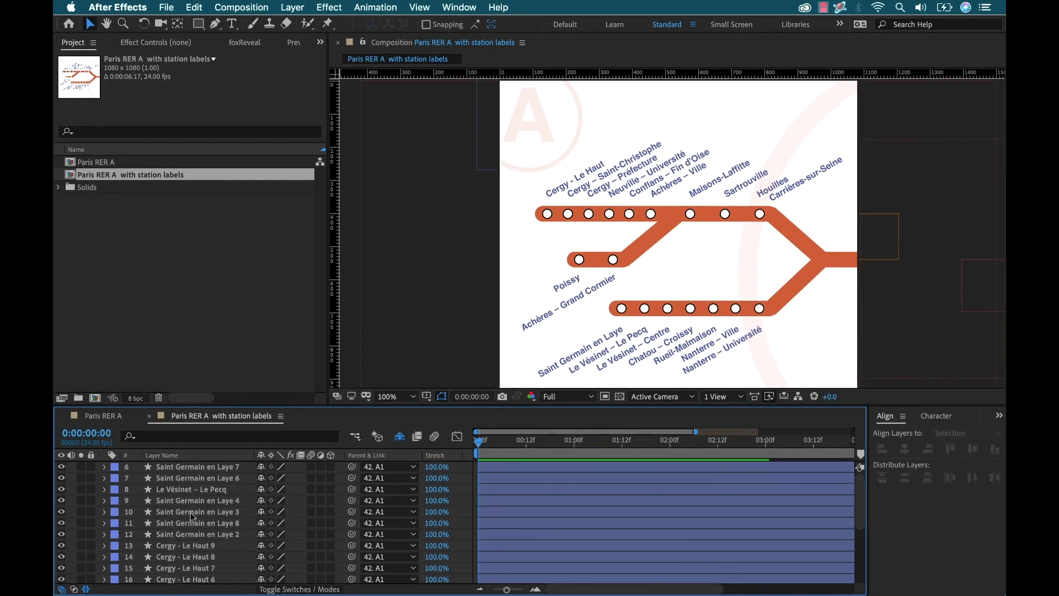
Add a foxReveal source and place it on the trunk line just outside the canvas's right edge
left_click(249, 44)
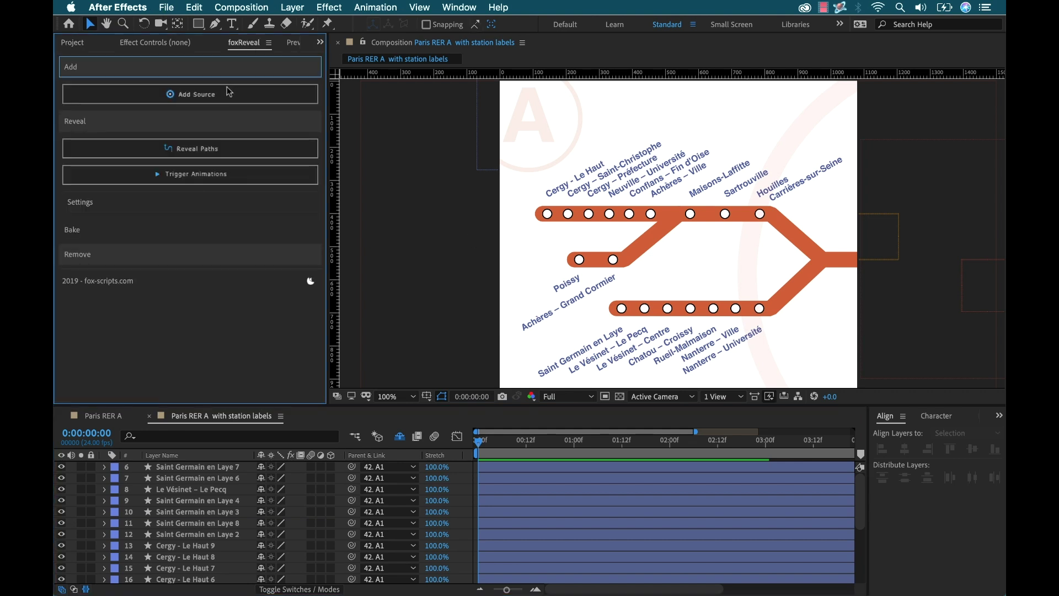
left_click(213, 94)
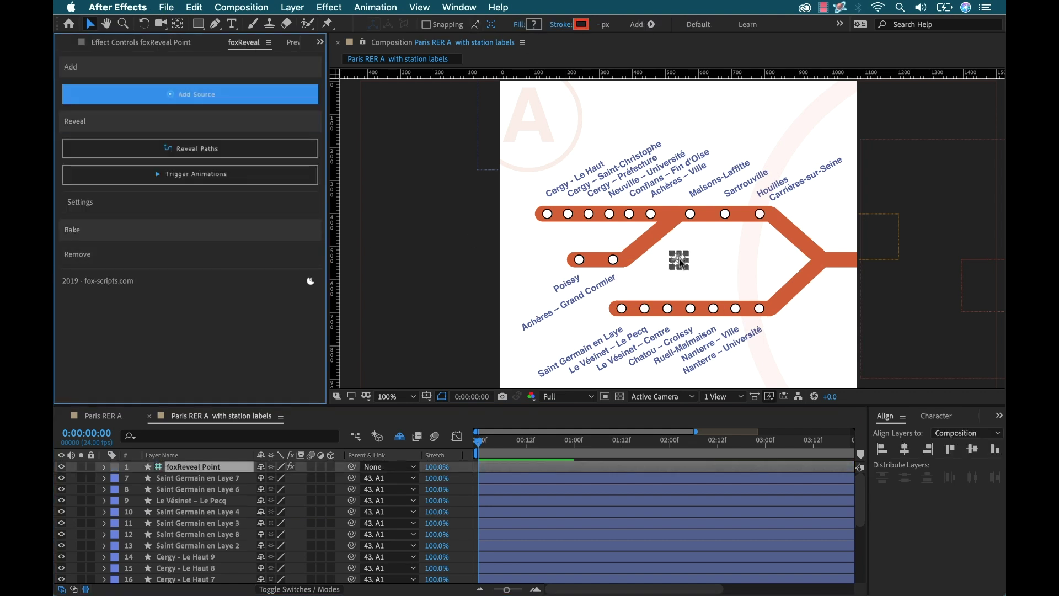
left_click_drag(686, 252, 879, 266)
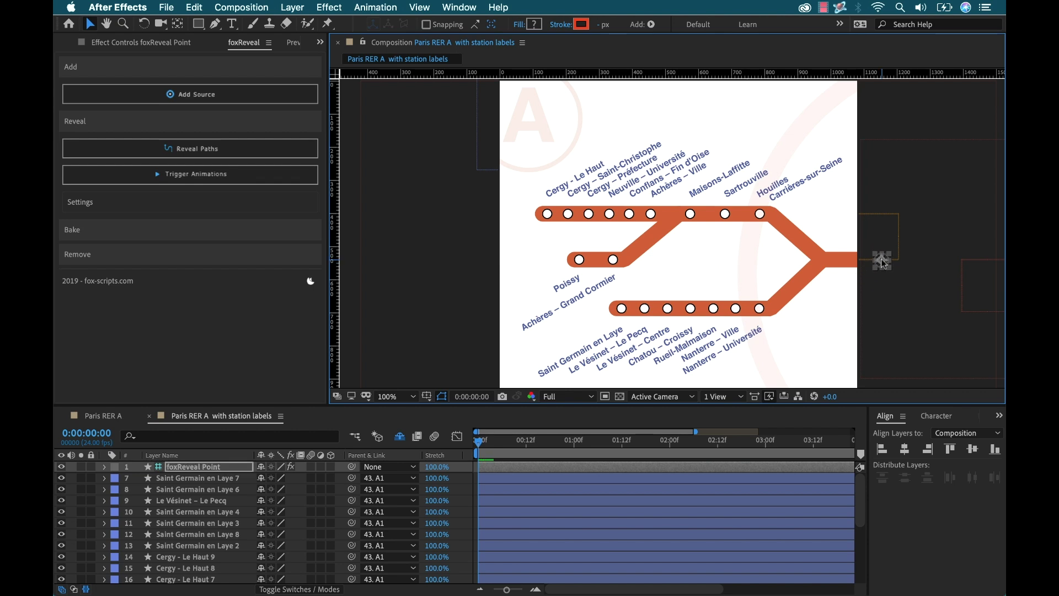
Apply Reveal Paths to the line layers A1, A3 + A4 and A5
scroll(189, 524, "down", 5)
left_click(181, 553)
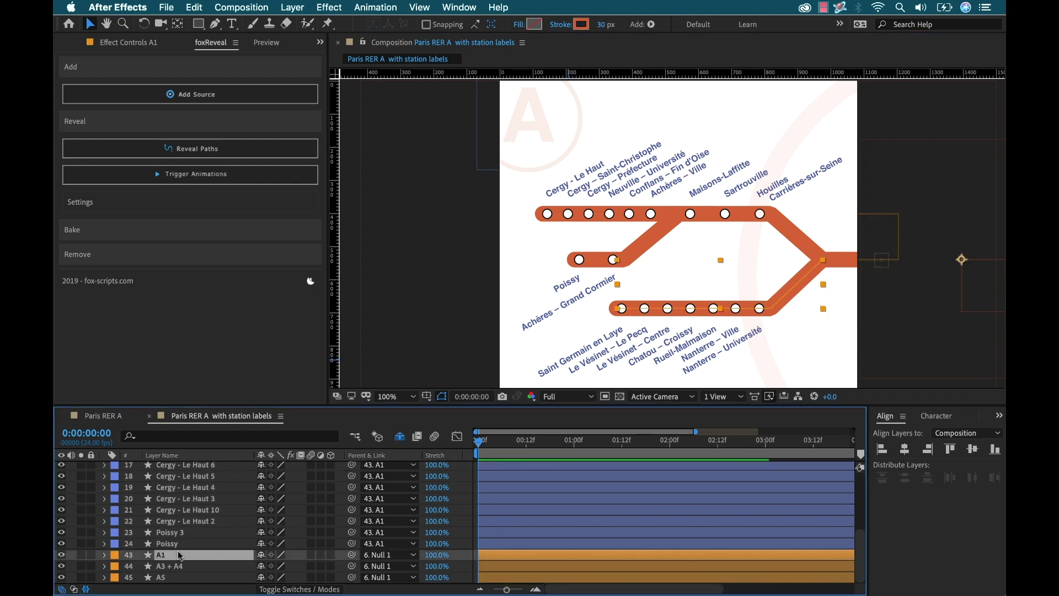
left_click(176, 577, "shift")
left_click(207, 151)
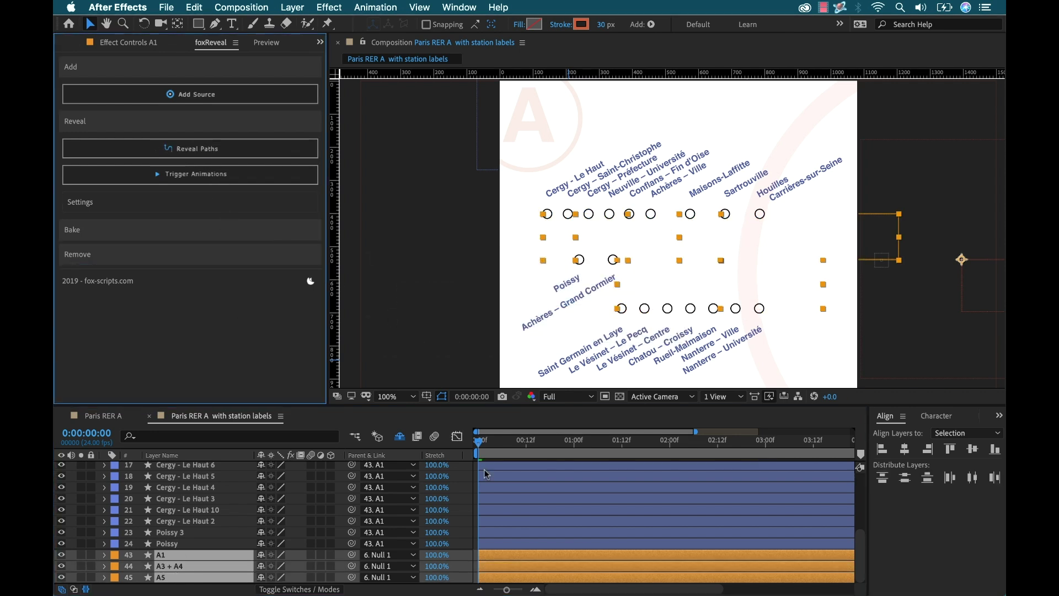
Scrub the path reveal to 0:00:01:01 and review the foxReveal settings
left_click_drag(497, 446, 578, 444)
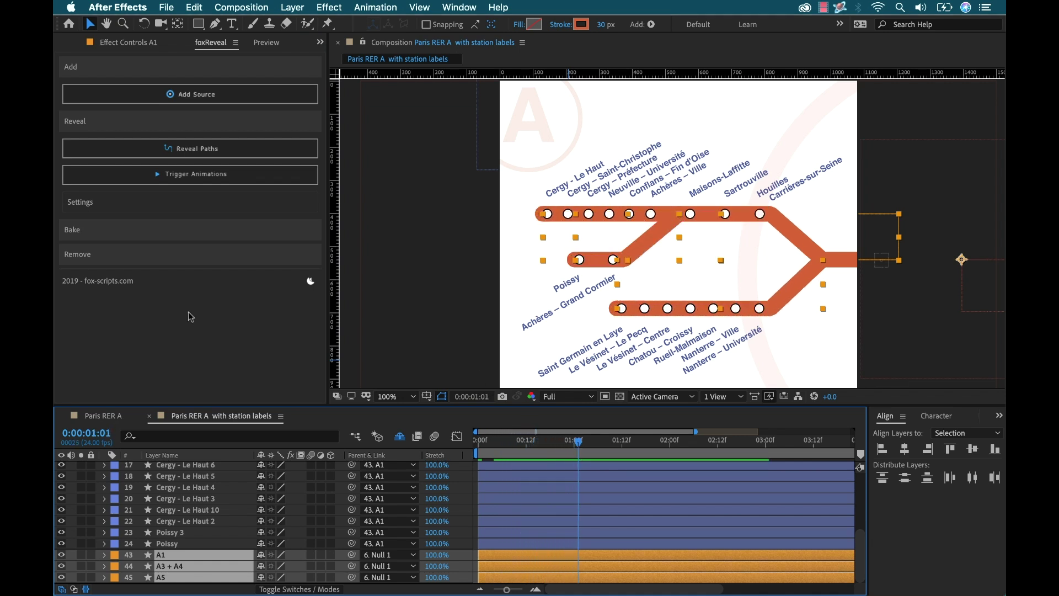
left_click(80, 202)
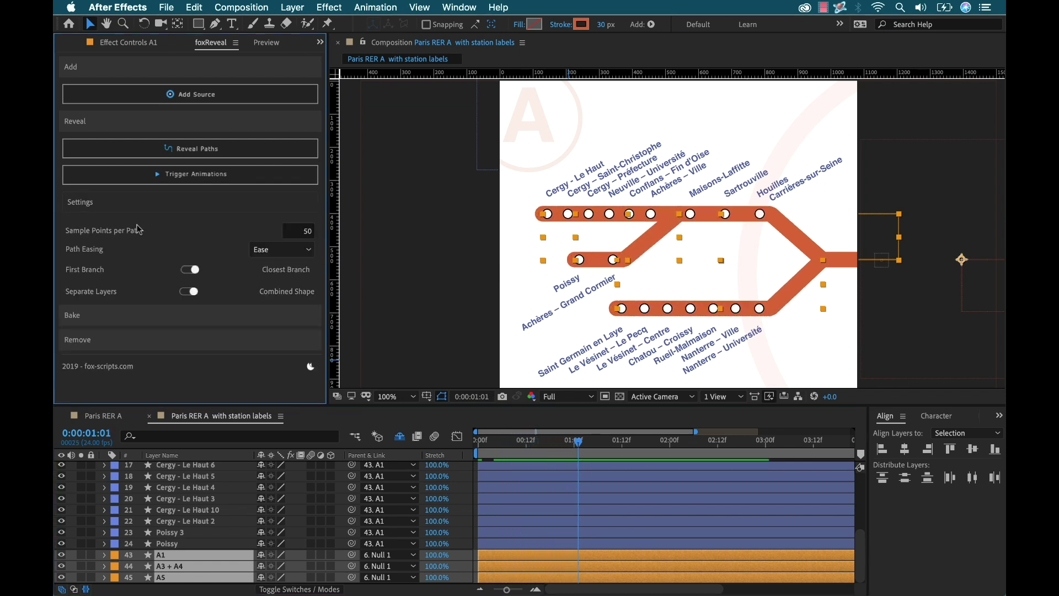
left_click(92, 203)
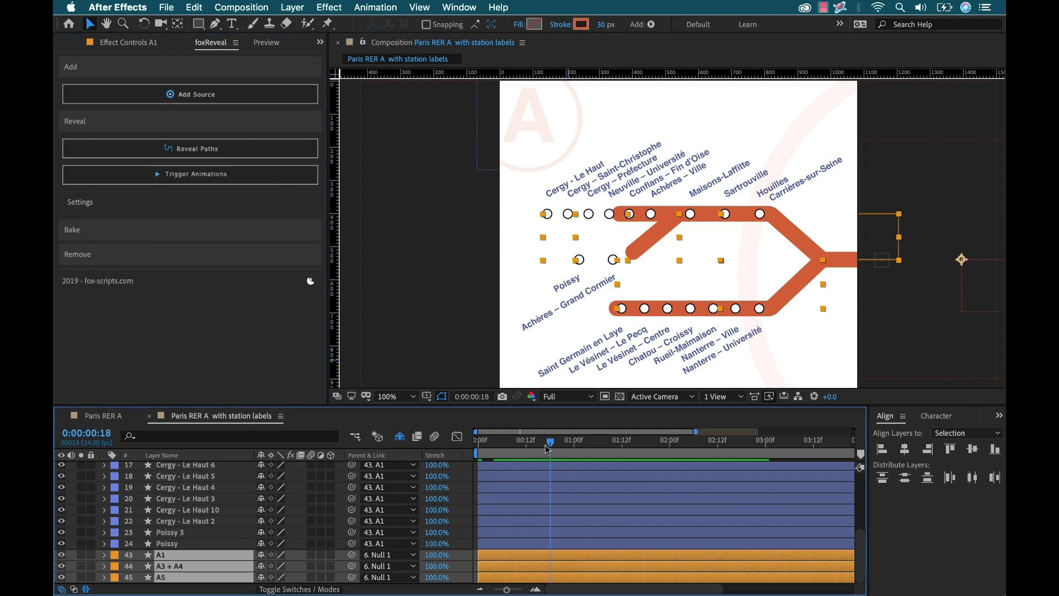
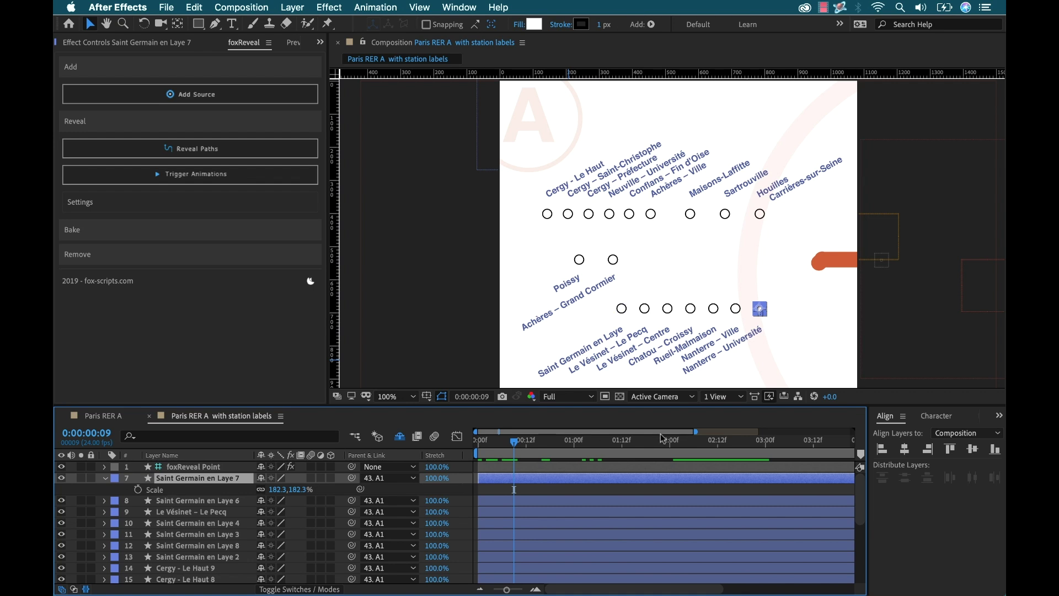
Keyframe the Scale of Saint Germain en Laye 7 from 0% at the start to its existing size at 0:00:00:11, and ease both keyframes
left_click_drag(513, 448, 519, 445)
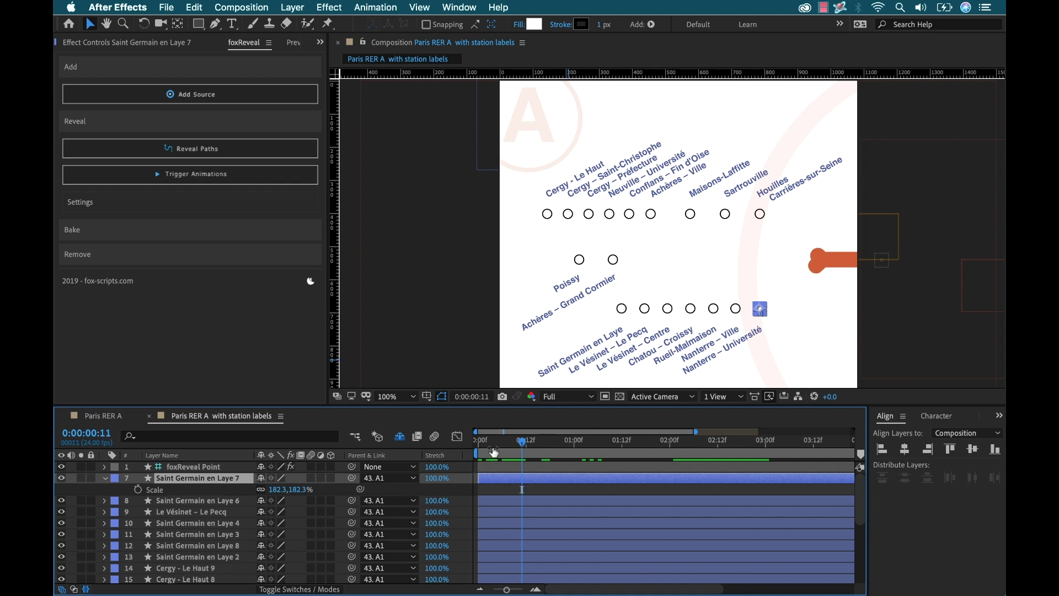
left_click(138, 489)
key("Home")
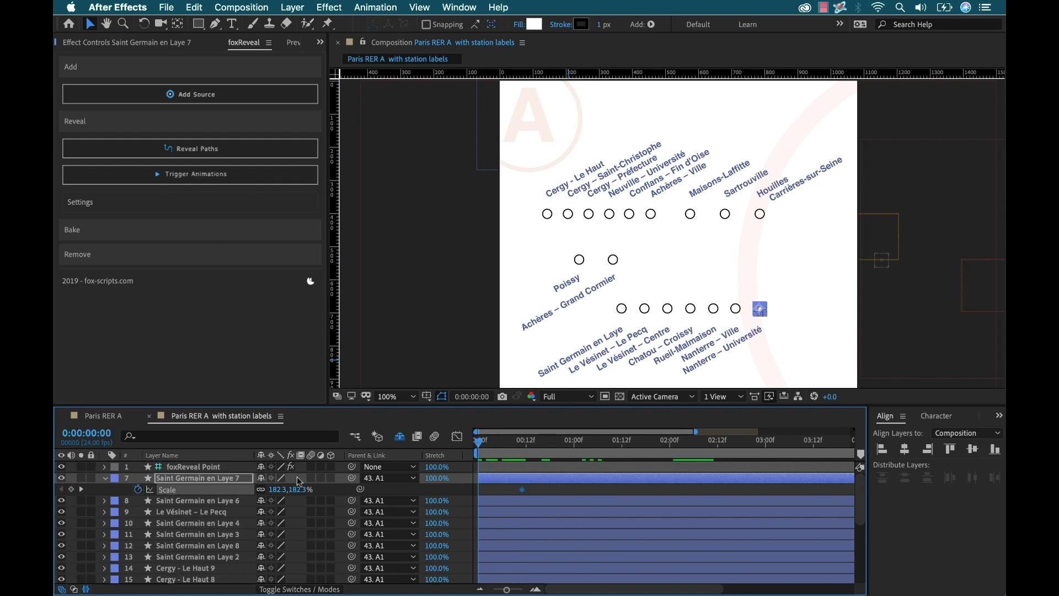
left_click(276, 490)
type("0")
key("Return")
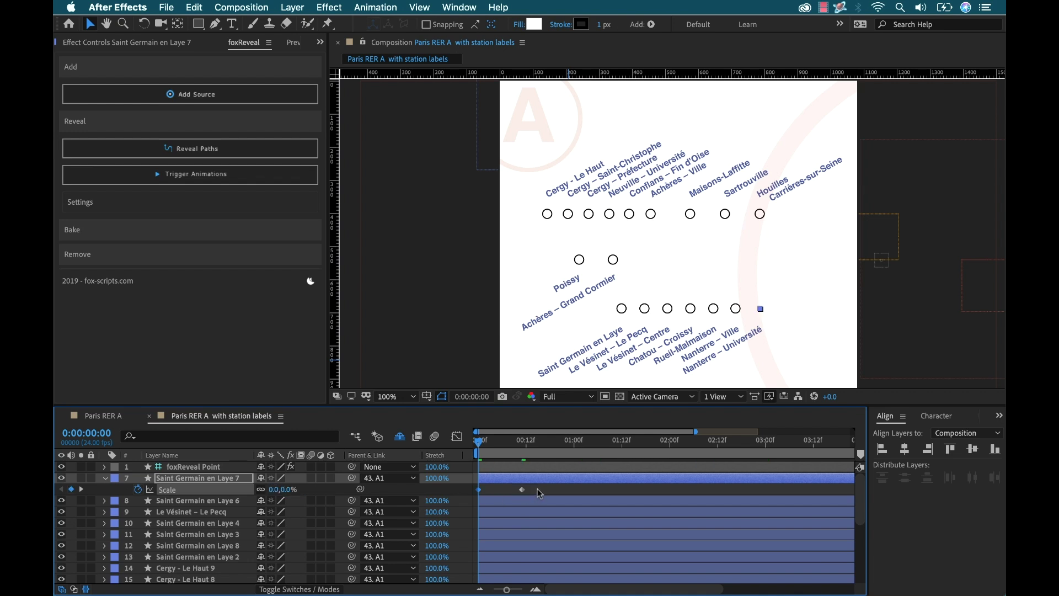
left_click(457, 437)
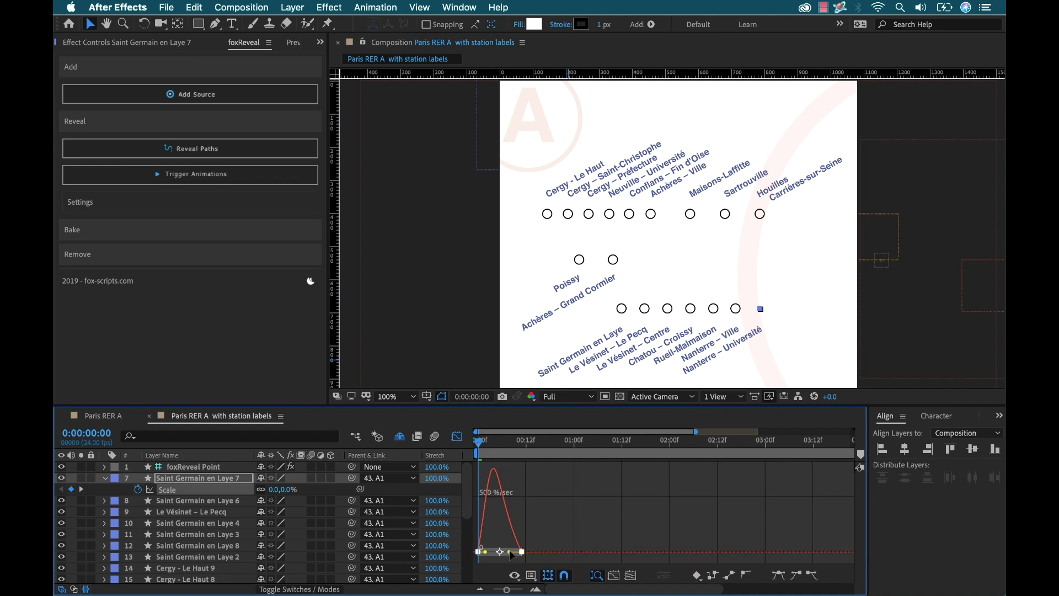
left_click(457, 437)
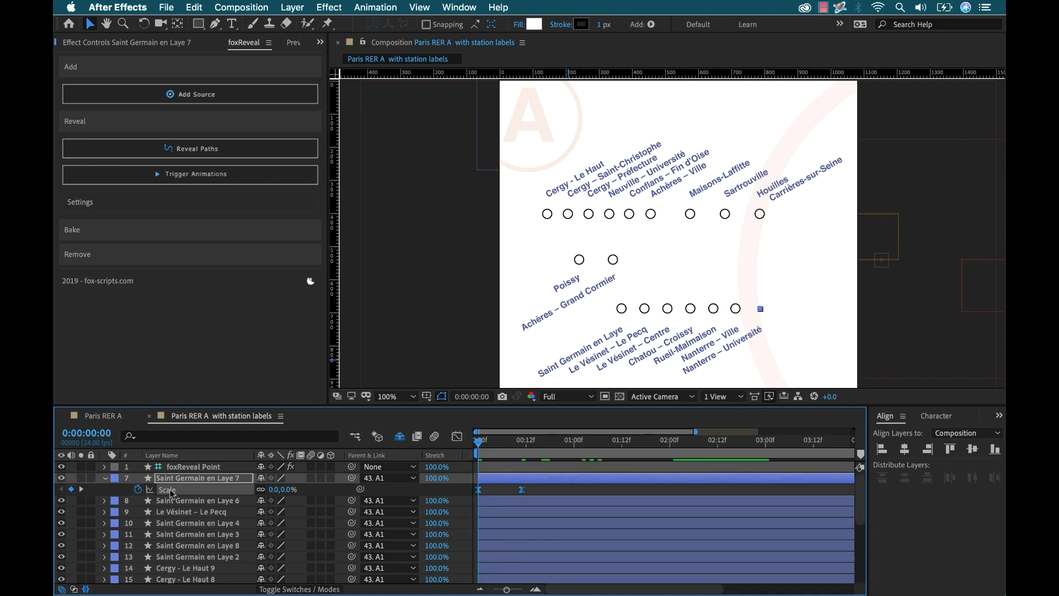
Paste the scale keyframes onto the other station circle layers, Saint Germain en Laye 6 through Poissy, and scrub to check them
left_click(186, 500)
scroll(184, 505, "down", 6)
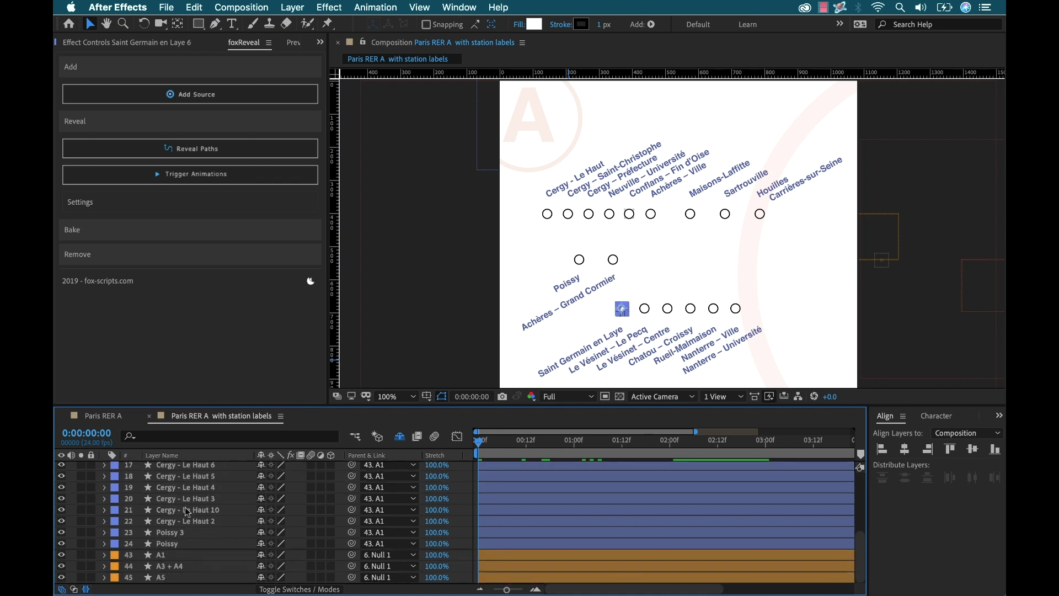
left_click(173, 548, "shift")
key("F2")
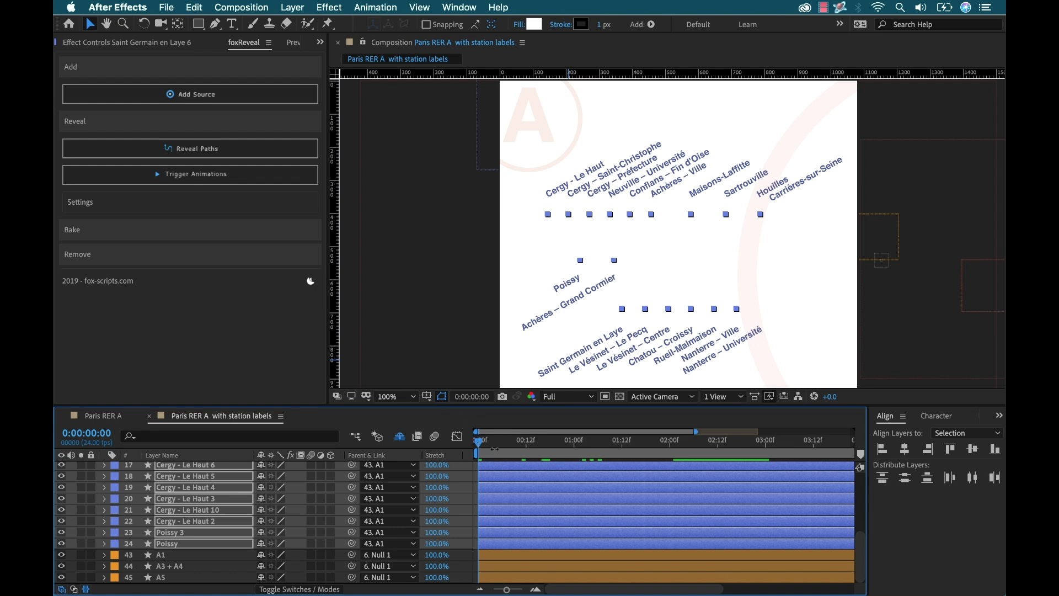
left_click(521, 300)
left_click_drag(489, 445, 503, 447)
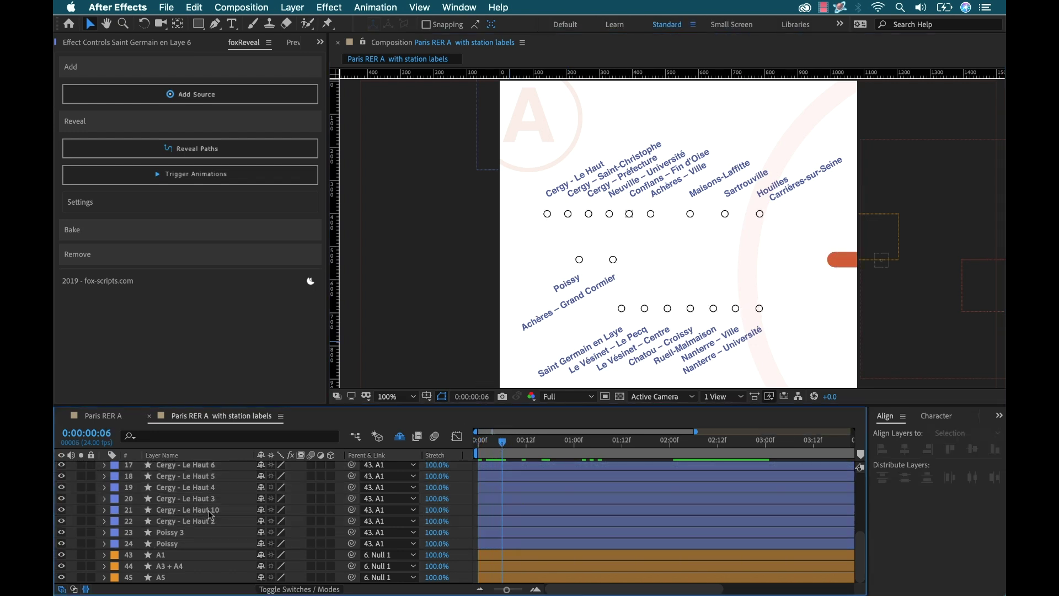
Show the hidden shy layers in the timeline and collapse the properties of Saint Germain en Laye 7
scroll(210, 514, "up", 5)
left_click(399, 436)
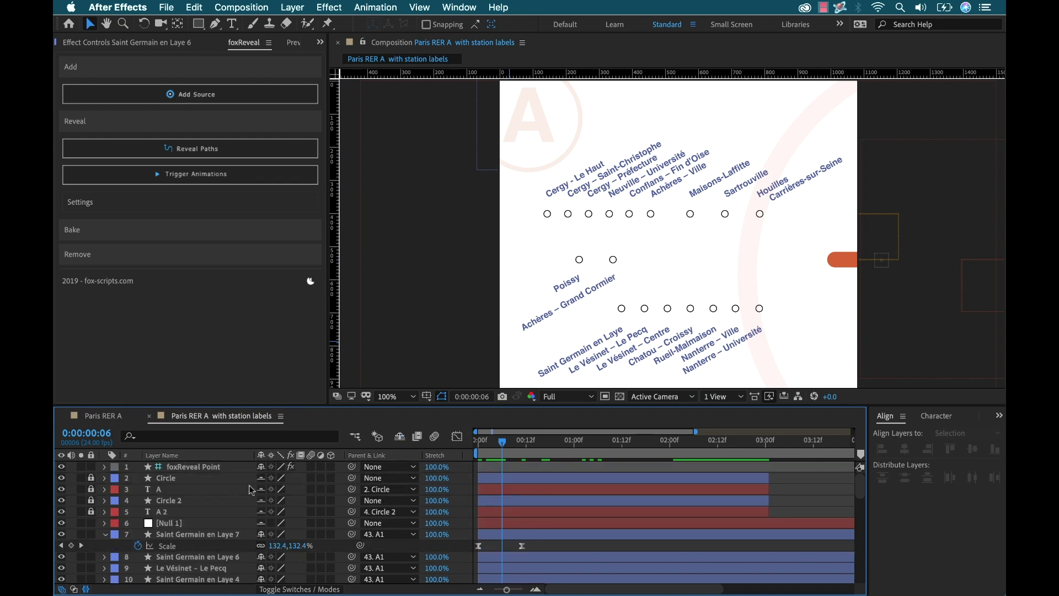
left_click(180, 534)
scroll(188, 535, "down", 6)
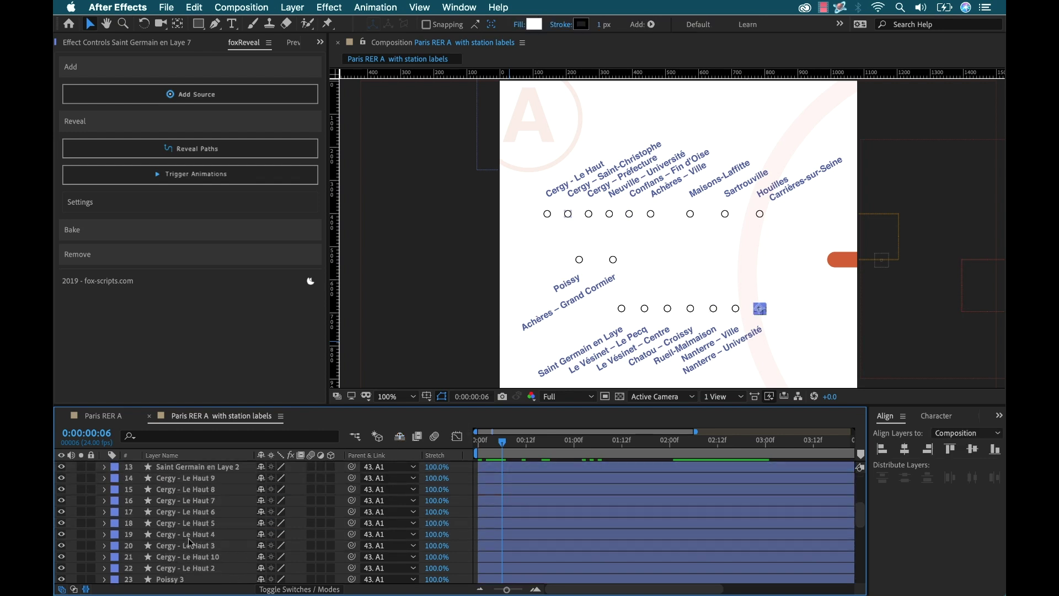
Keyframe the Opacity of the Houilles – Carrières-sur-Seine label from 0% at the start to 100% at 0:00:00:08
left_click(171, 480)
scroll(181, 499, "down", 6)
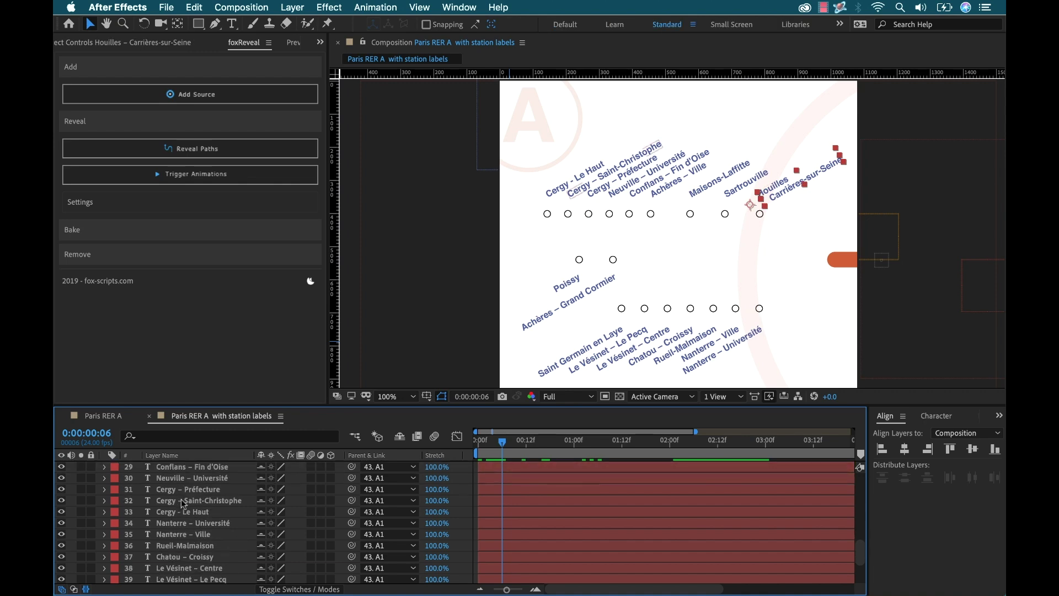
scroll(184, 503, "up", 5)
scroll(190, 502, "up", 2)
key("t")
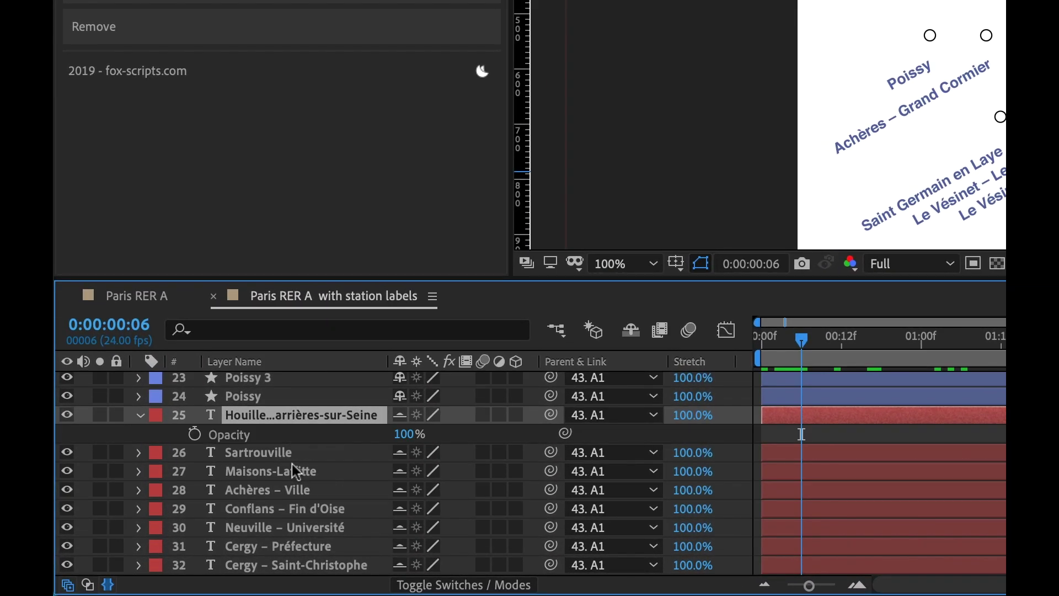
scroll(201, 520, "up", 2)
key("Page_Down")
key("Page_Down")
key("Page_Down")
key("Page_Down")
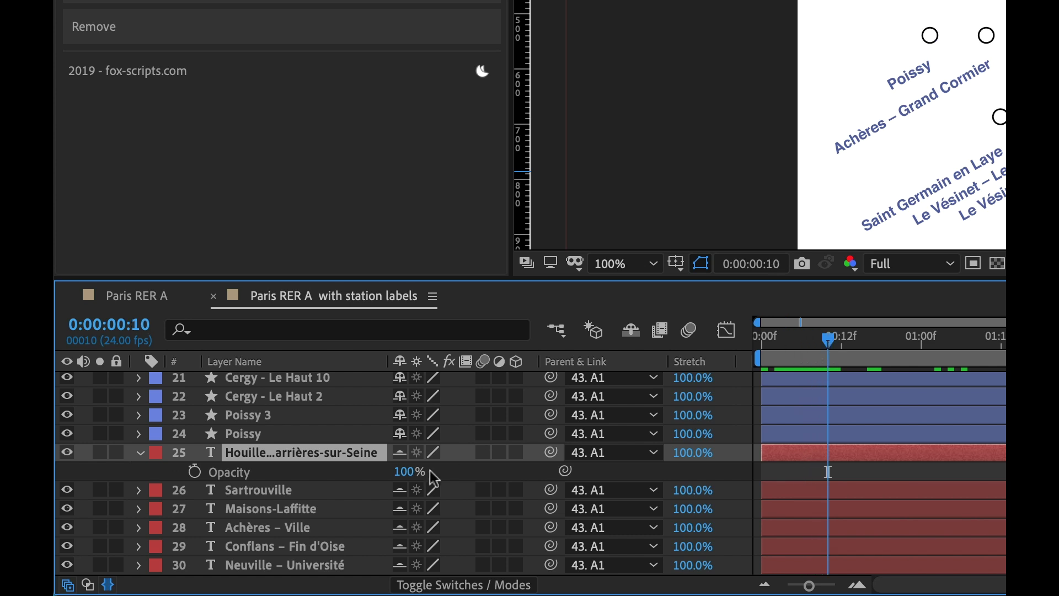
left_click(815, 339)
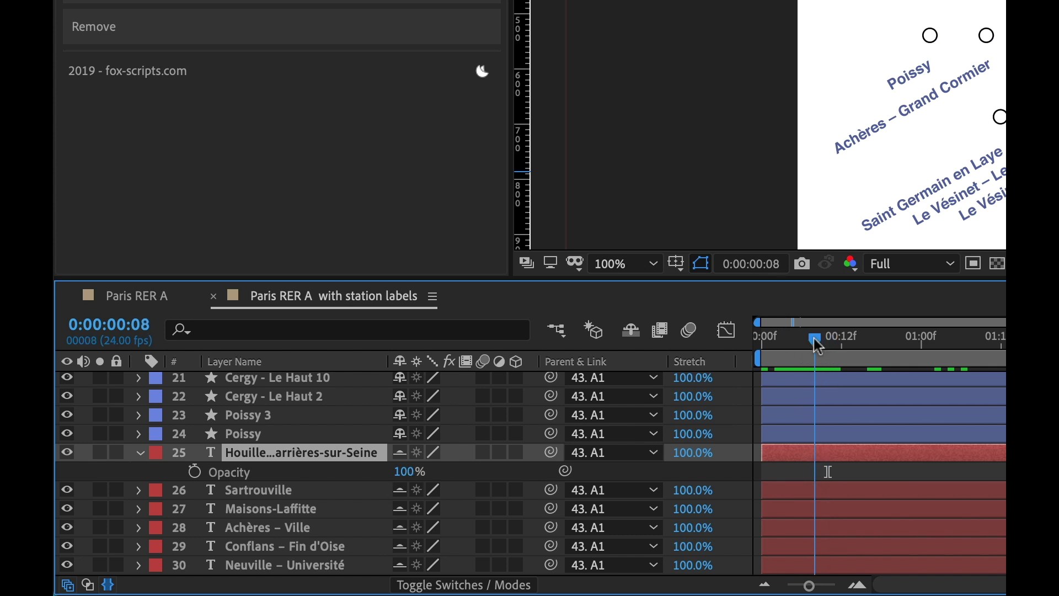
left_click(196, 472)
key("Home")
left_click(413, 470)
type("0")
key("Return")
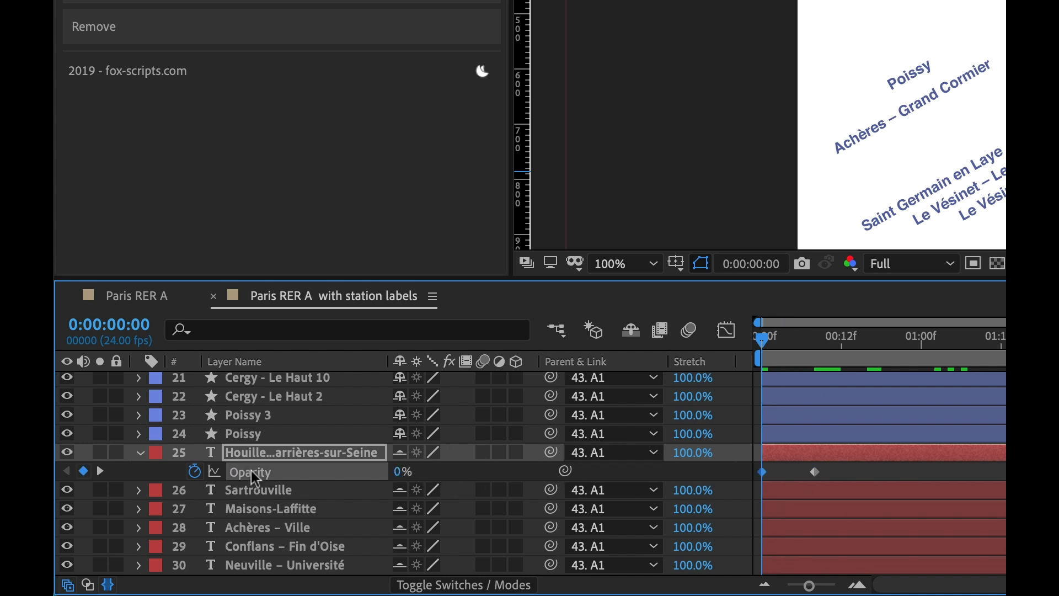
Paste the opacity keyframes onto the remaining label layers, Sartrouville through Poissy 2, and scrub to 0:00:01:11 to check them
left_click(278, 492)
scroll(277, 493, "down", 5)
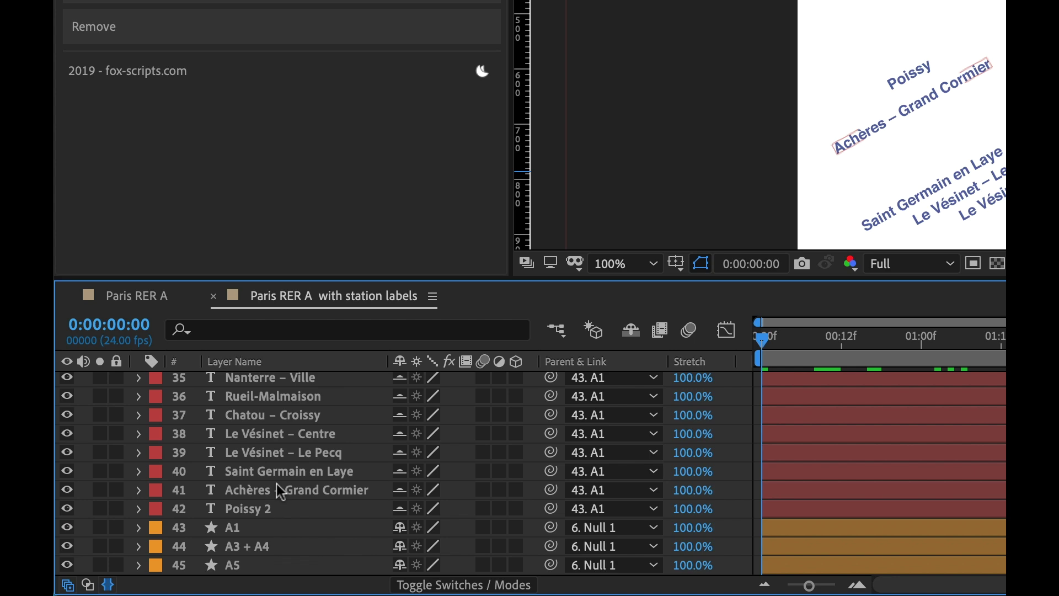
left_click(274, 508, "shift")
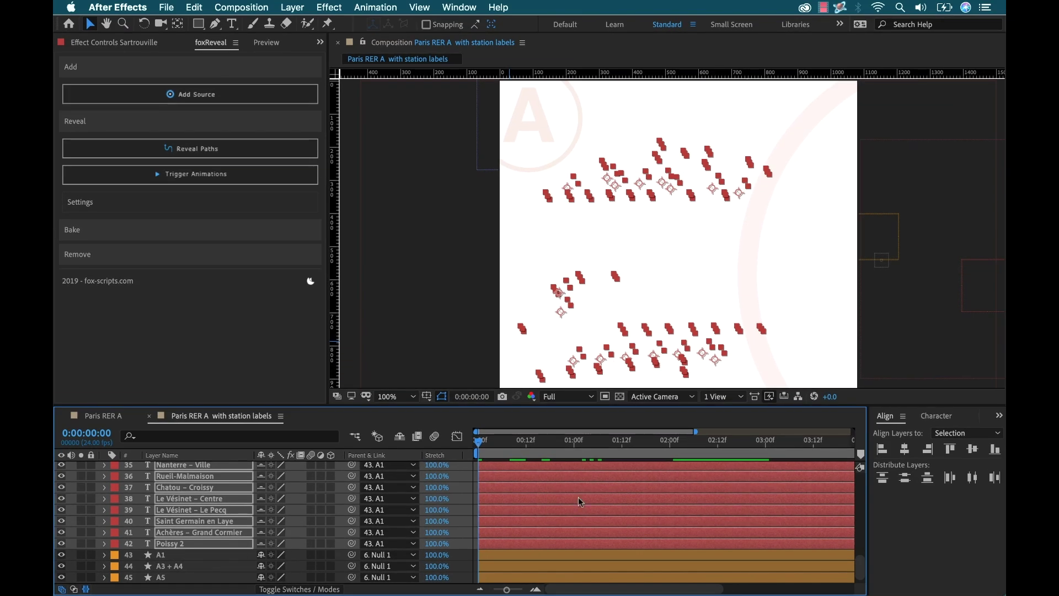
left_click(548, 502)
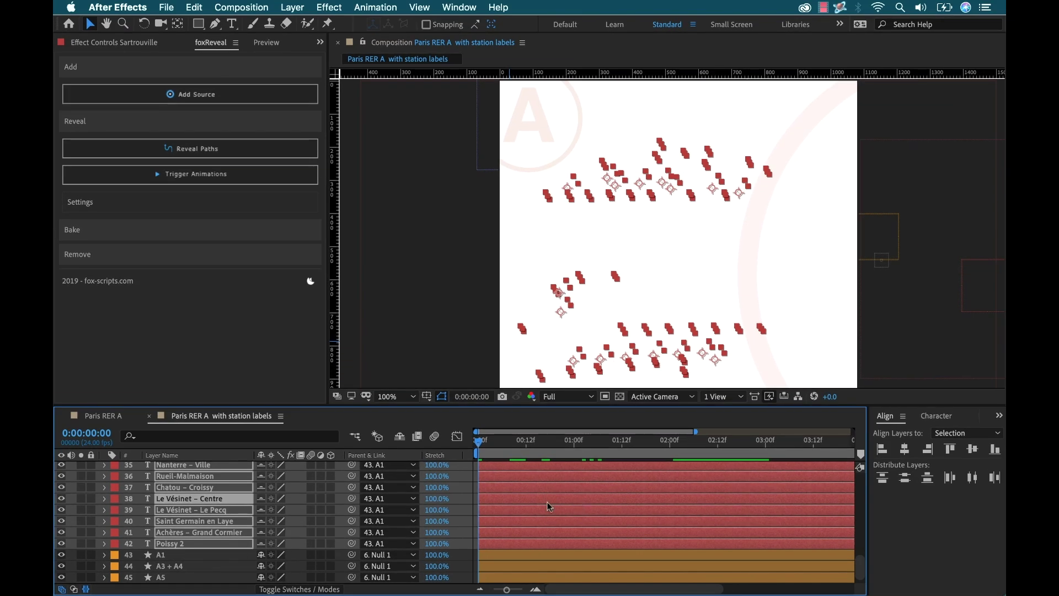
left_click(513, 372)
left_click_drag(485, 454, 620, 452)
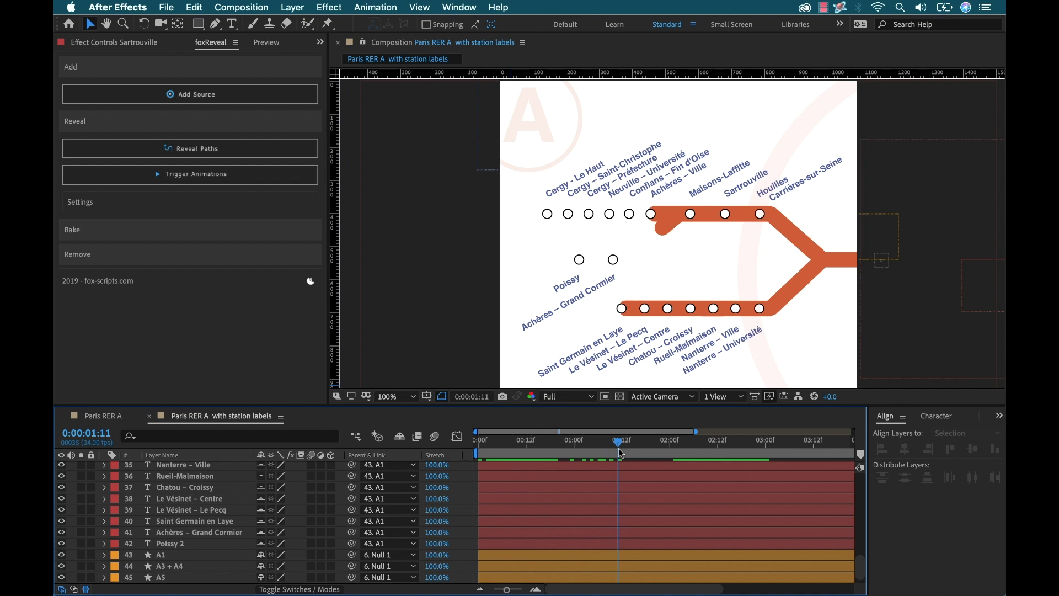
Apply Trigger Animations to all station circles and labels, Saint Germain en Laye 7 through Poissy 2, and preview the result
scroll(217, 526, "up", 10)
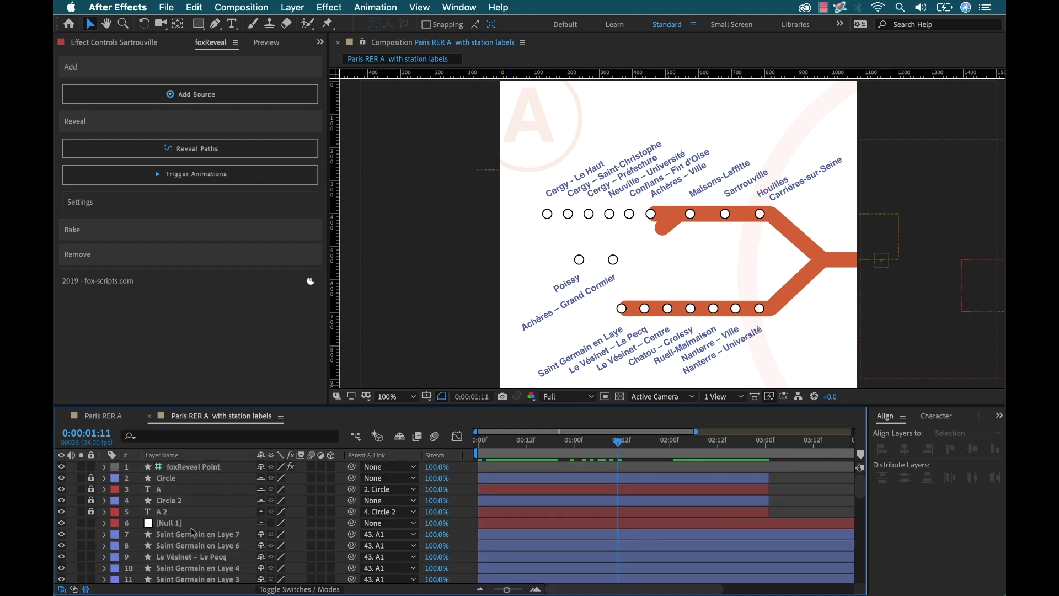
left_click(182, 533)
scroll(187, 540, "down", 6)
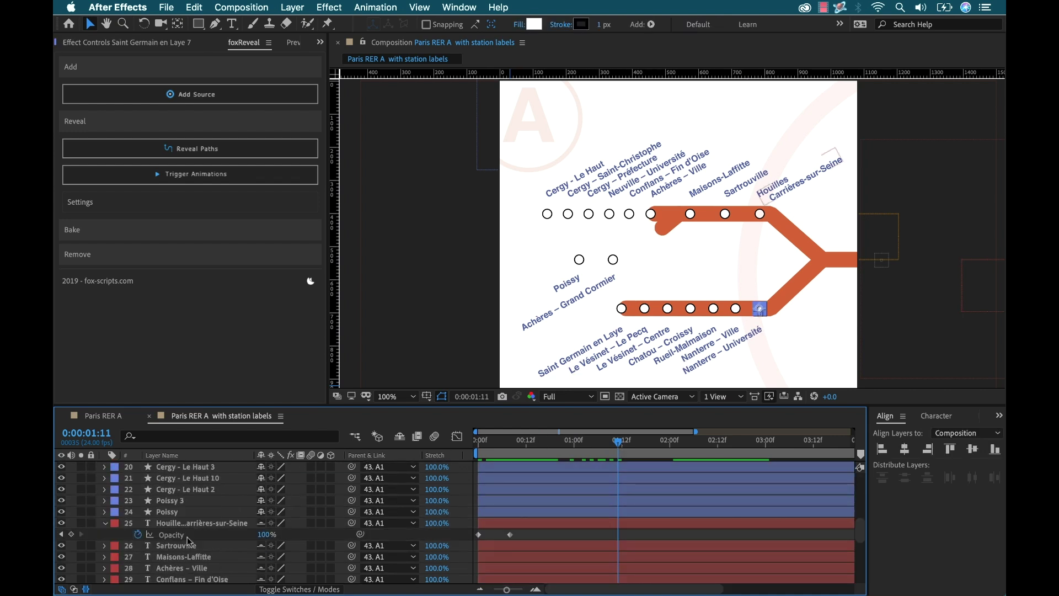
scroll(188, 528, "up", 6)
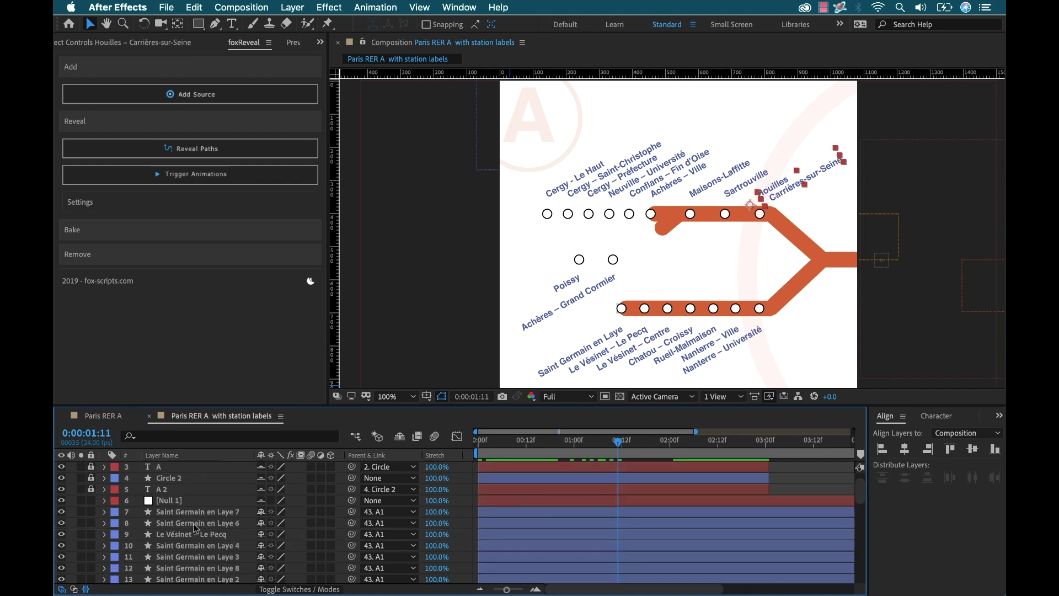
scroll(184, 536, "down", 10)
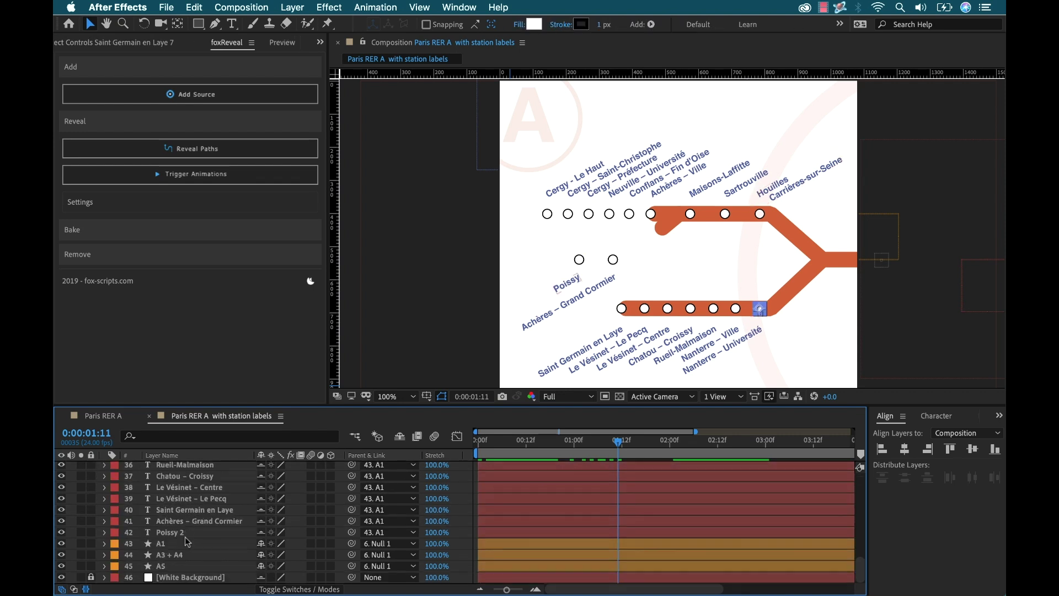
left_click(175, 533, "shift")
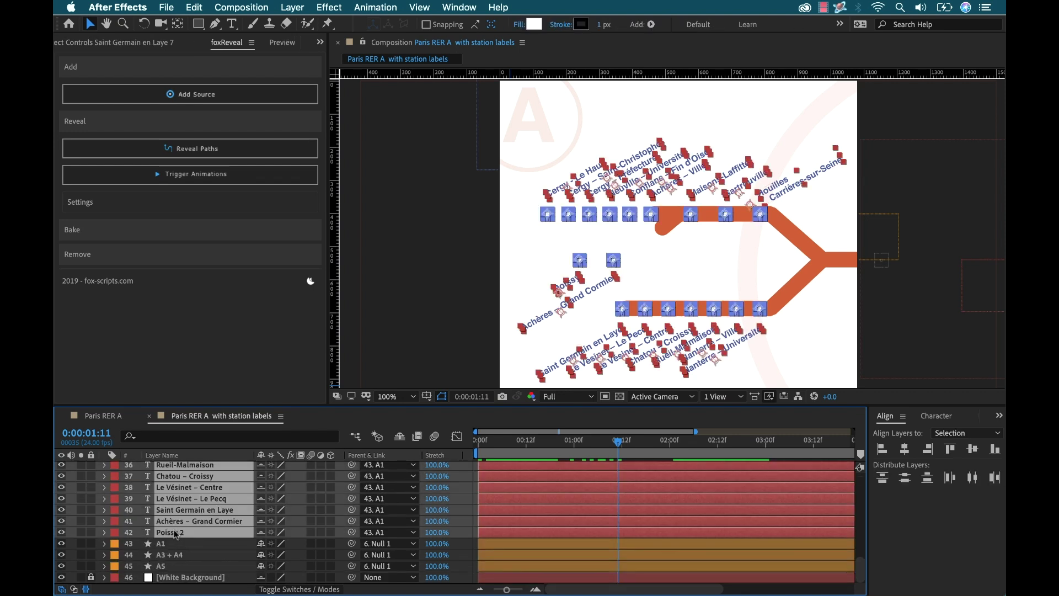
left_click(242, 176)
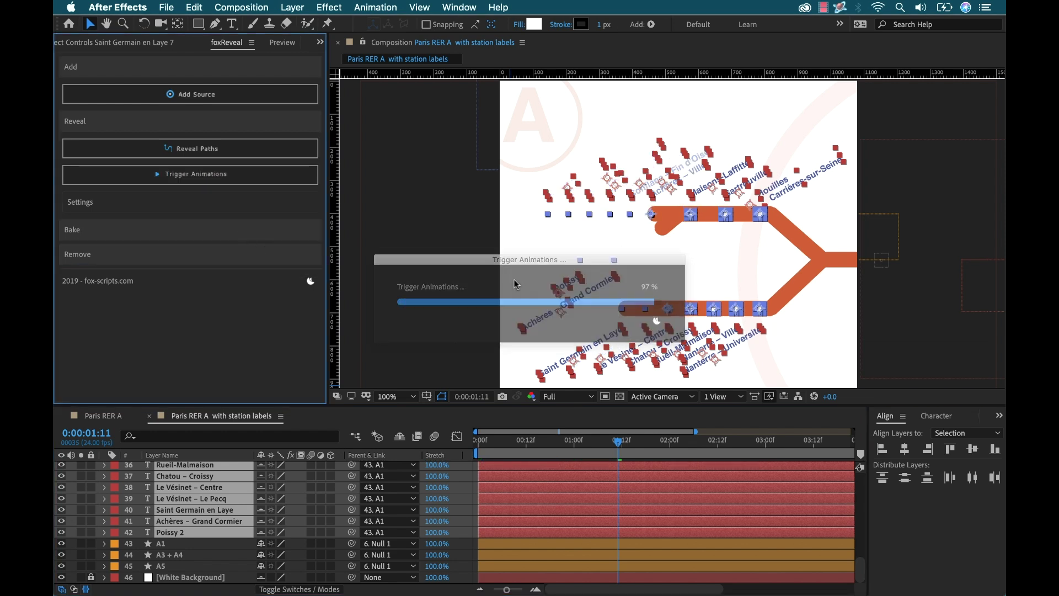
key("space")
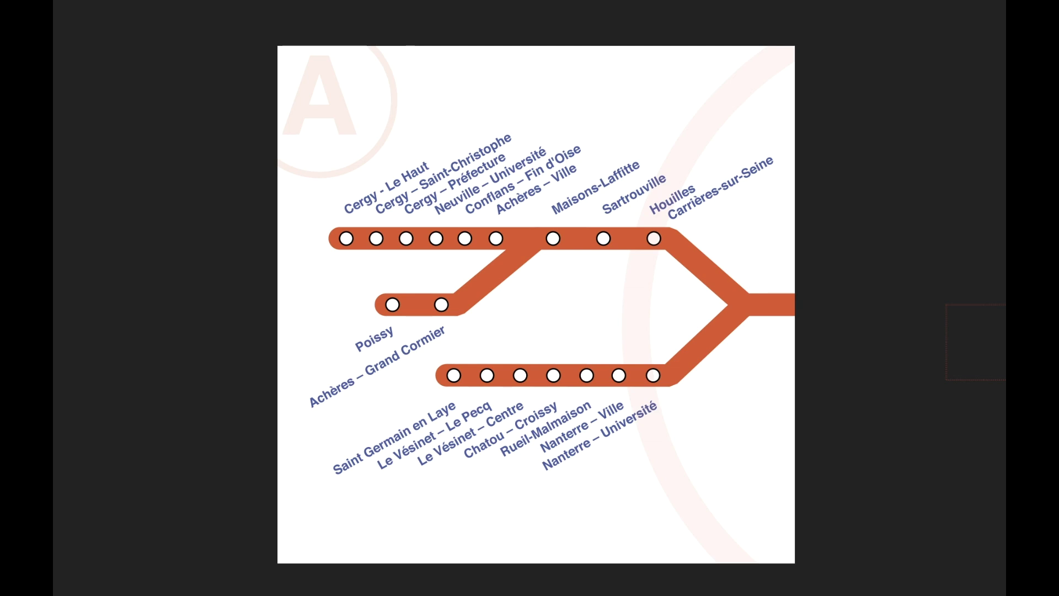
key("space")
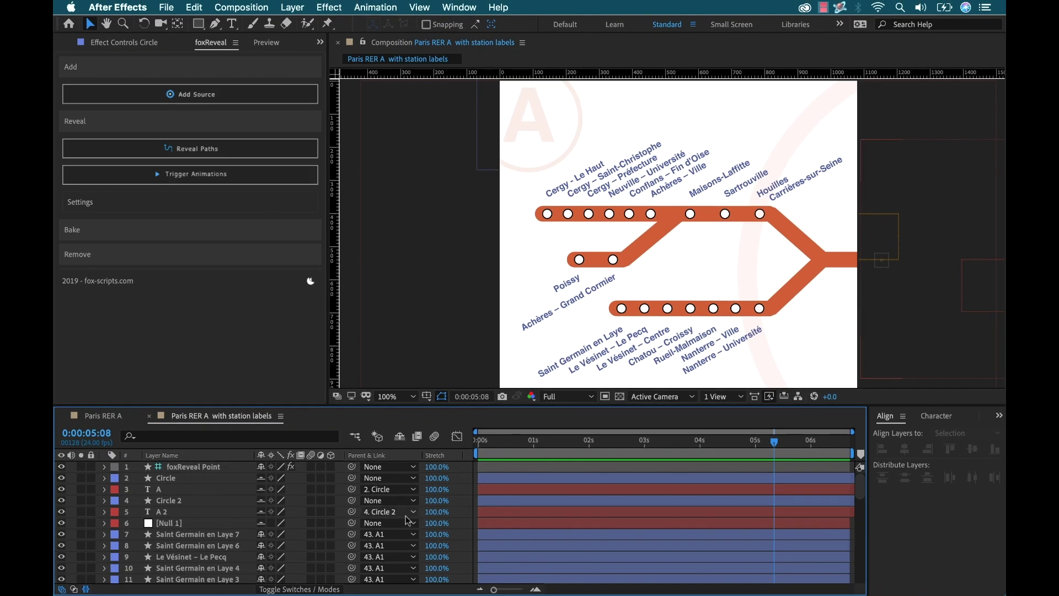
Copy the two foxReveal Point Slider keyframes to 0:00:02:23 and time-reverse the pasted pair
left_click(211, 470)
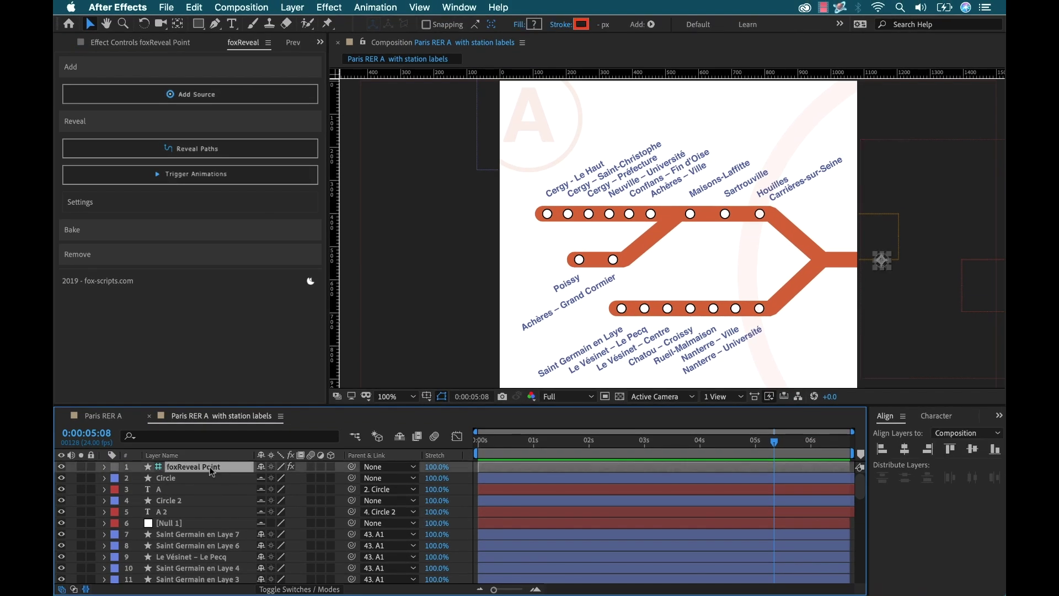
key("u")
left_click_drag(614, 490, 466, 500)
left_click_drag(659, 444, 642, 442)
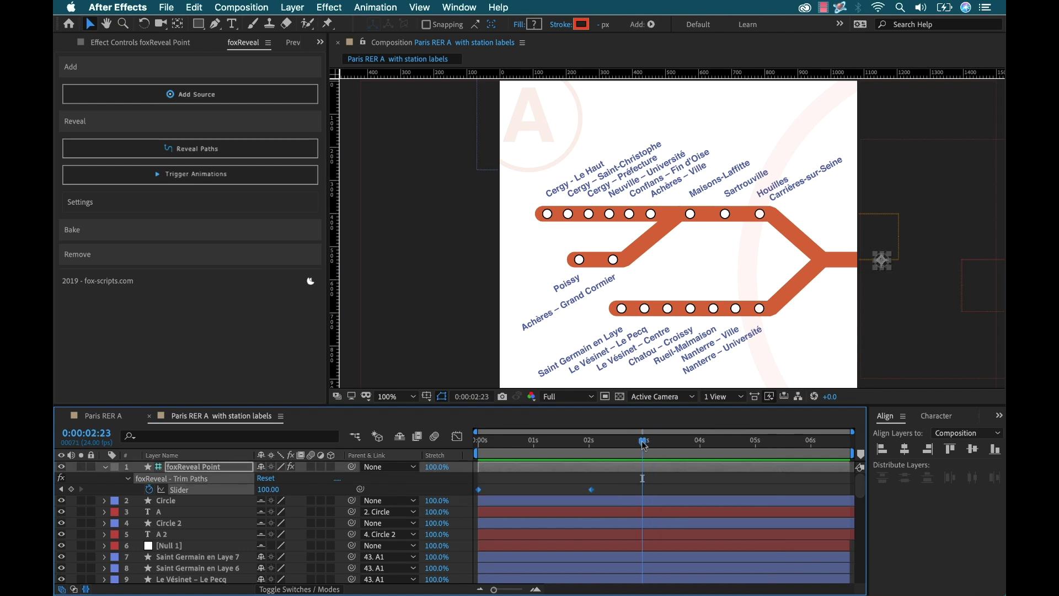
key("ctrl+v")
right_click(643, 493)
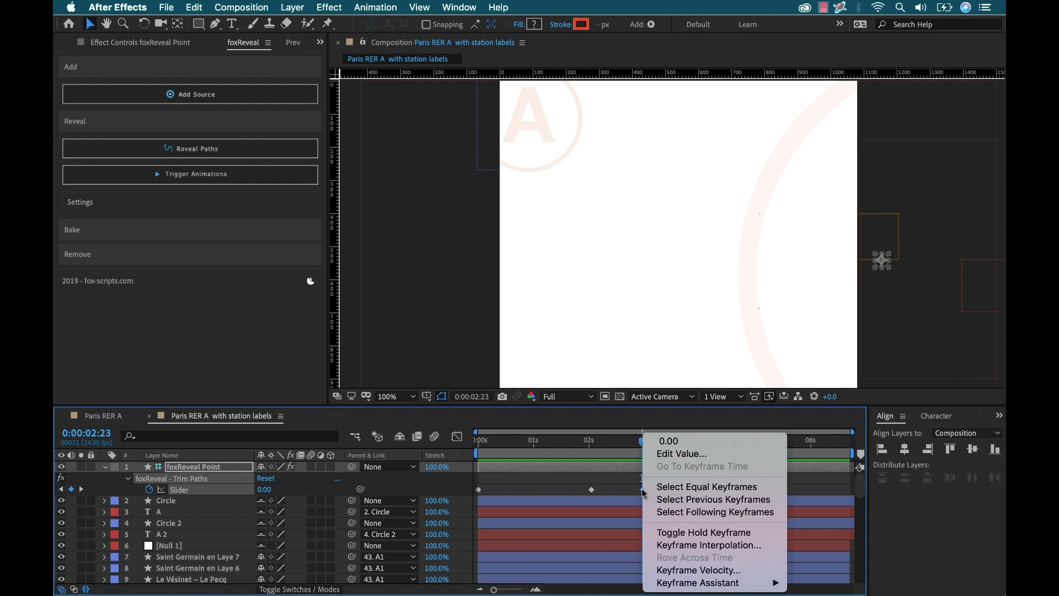
mouse_move(688, 583)
left_click(820, 583)
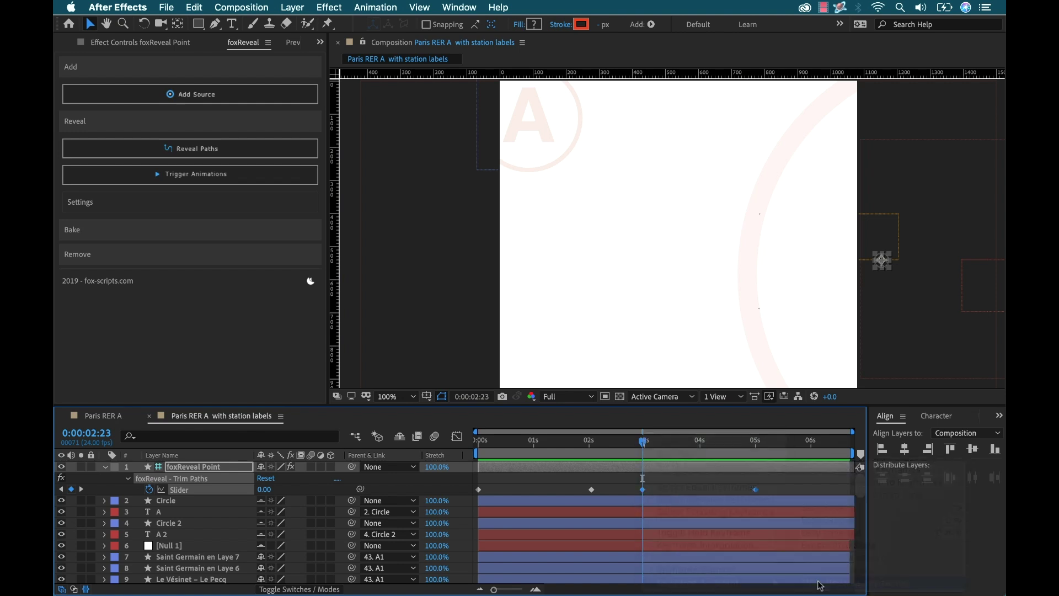
Move the reversed Slider keyframe pair about 20 frames along the timeline and preview the paths and stations retracting
left_click_drag(755, 489, 802, 489)
left_click(687, 439)
key("space")
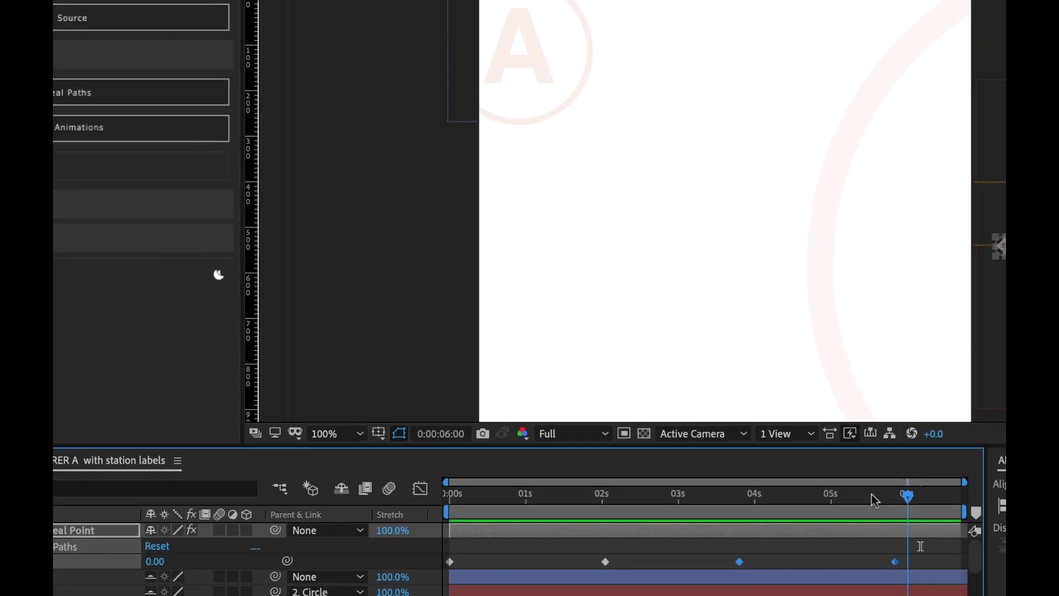
left_click(753, 441)
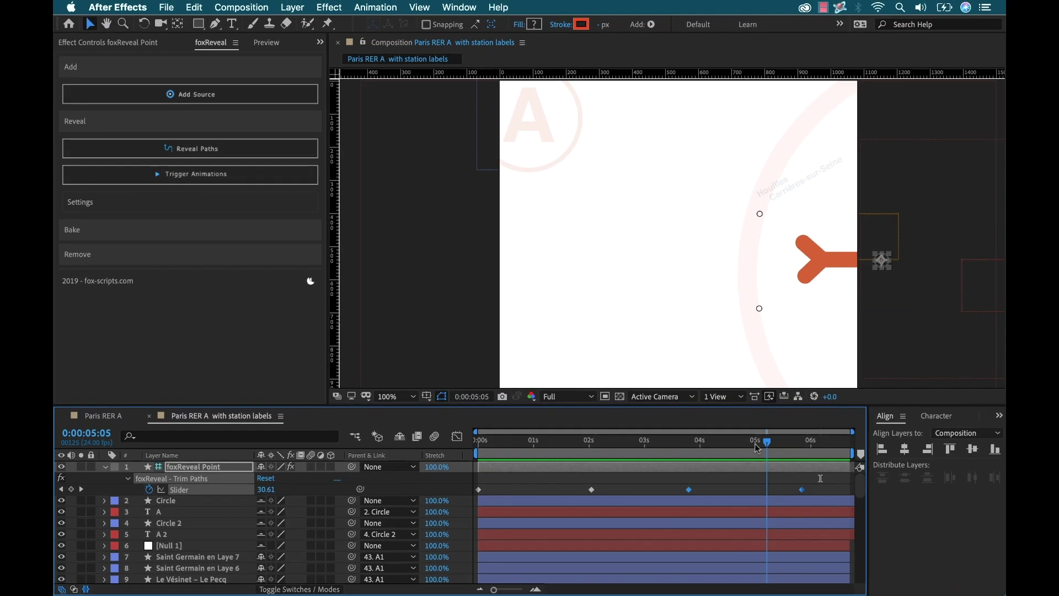
left_click(633, 483)
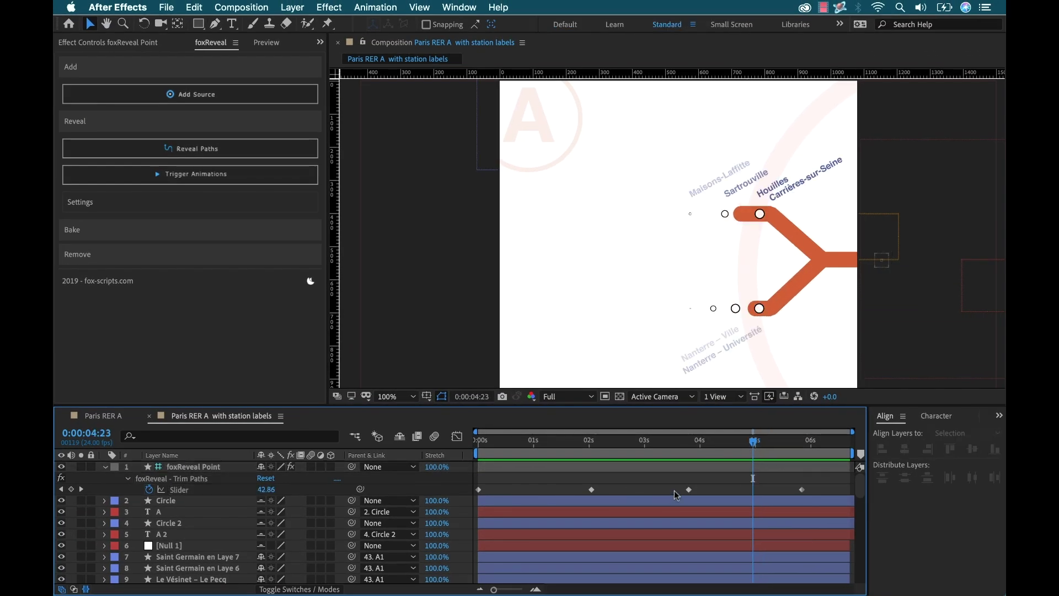
Examine the Scale keyframes and the foxReveal trigger expression on the Cergy - Le Haut 6 circle layer
left_click(311, 281)
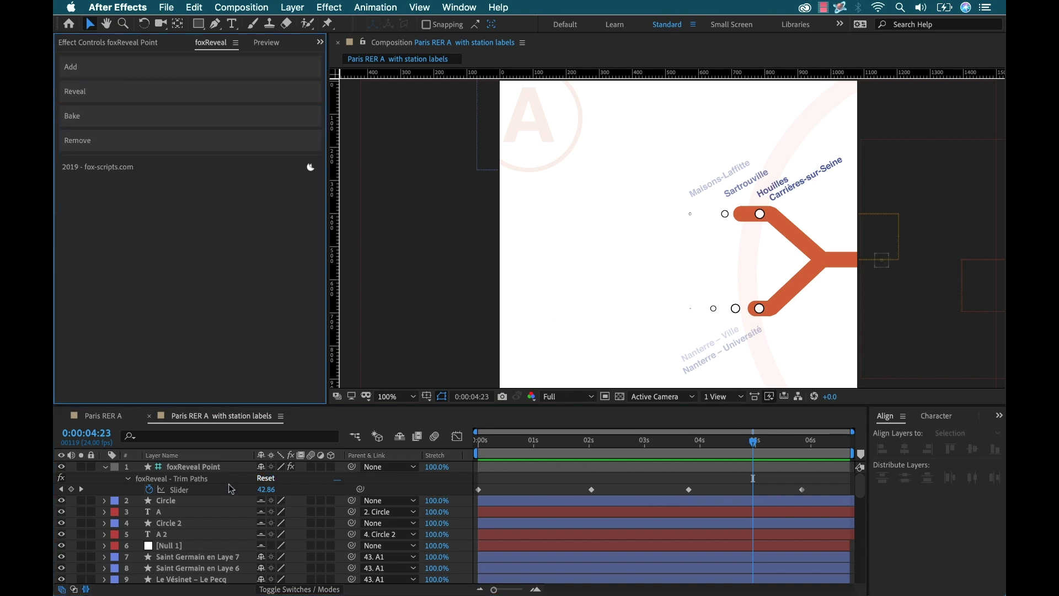
left_click(190, 485)
scroll(191, 507, "down", 12)
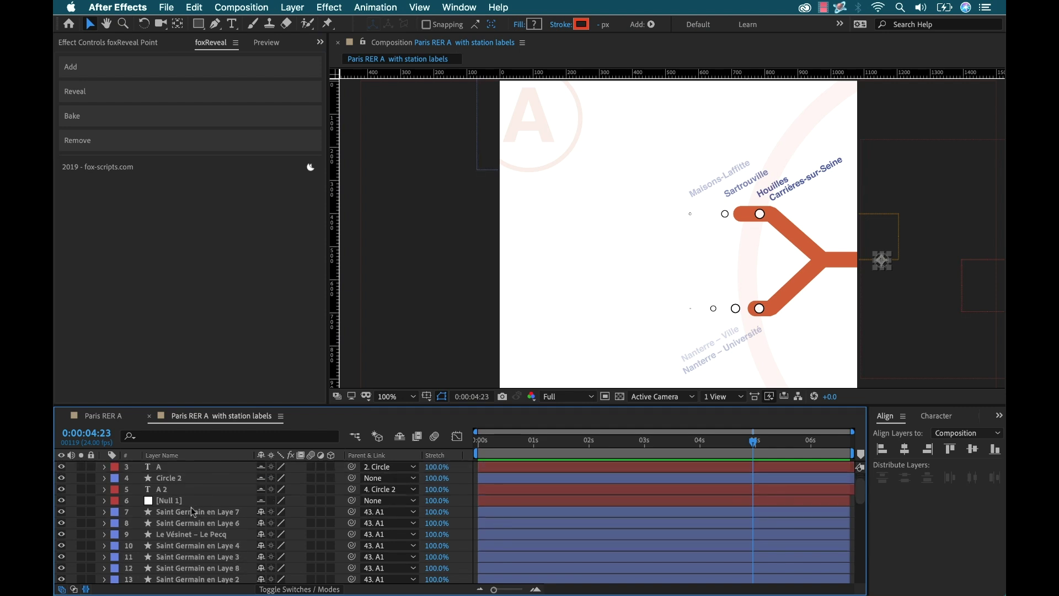
scroll(190, 514, "up", 8)
left_click(188, 520)
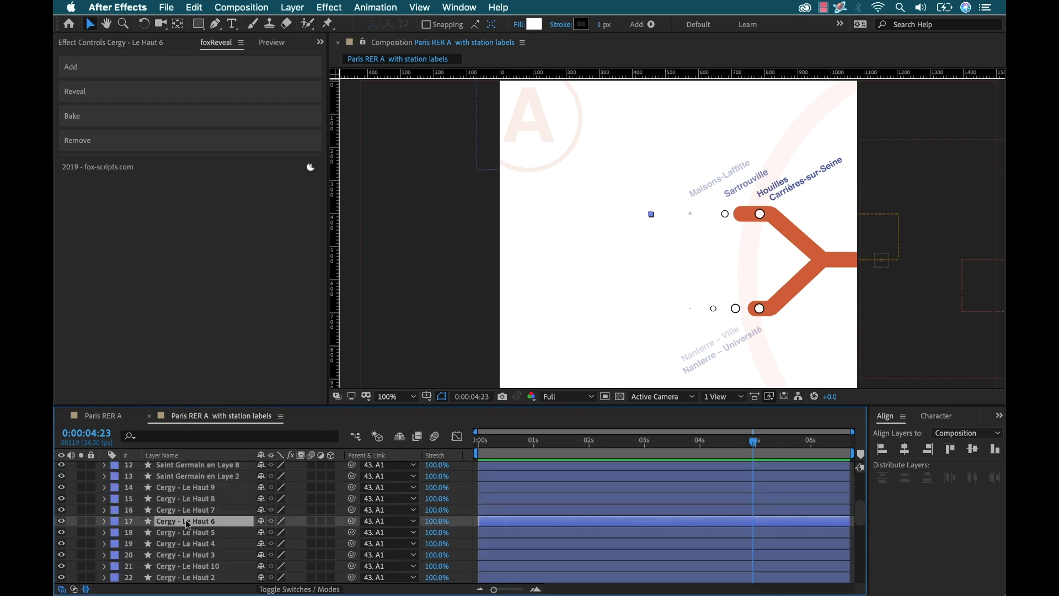
key("e")
key("e")
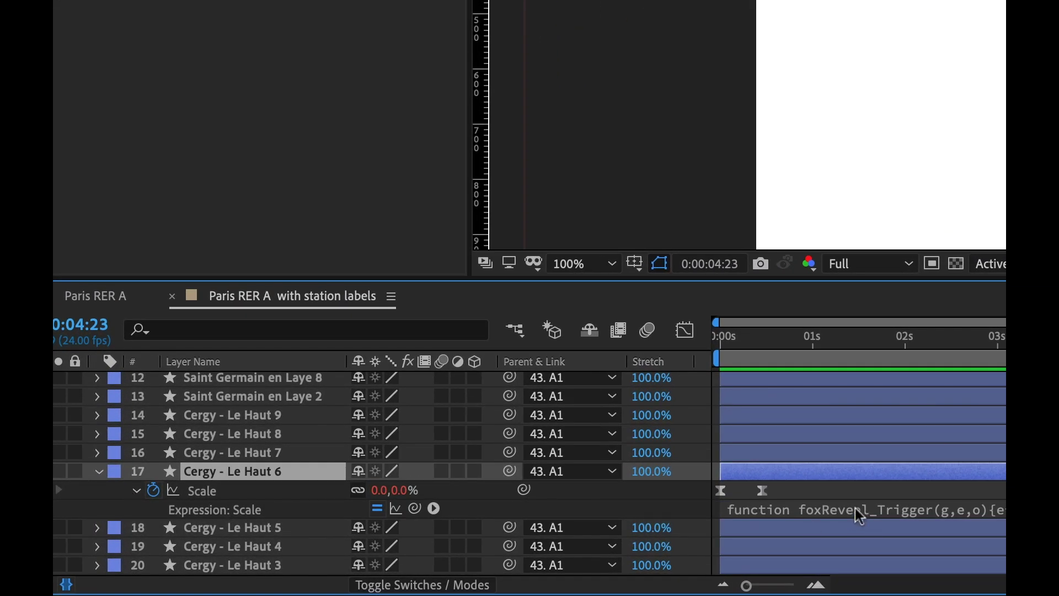
left_click(136, 491)
left_click(97, 471)
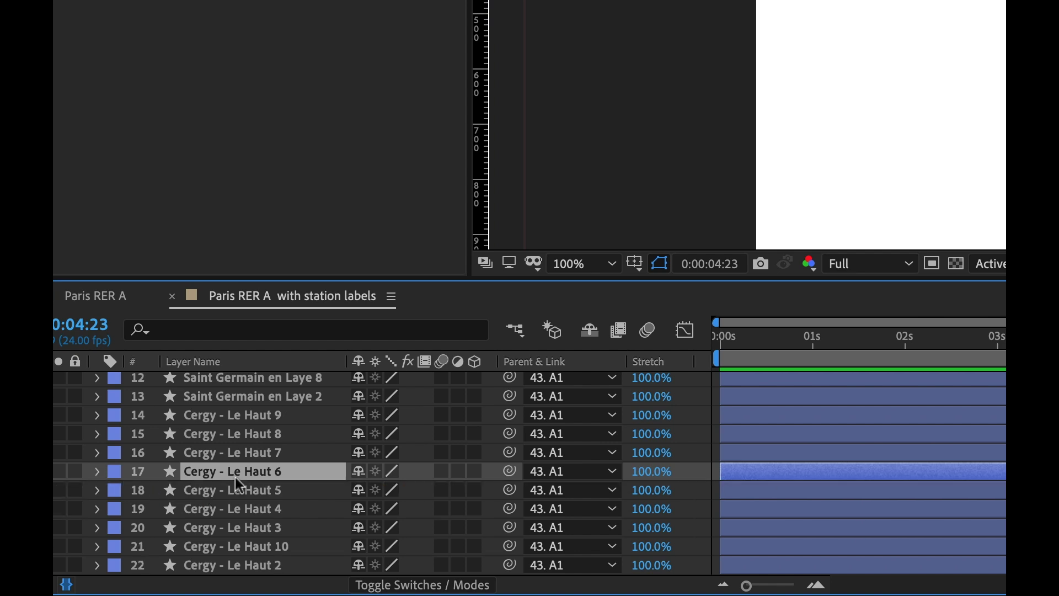
scroll(236, 478, "up", 5)
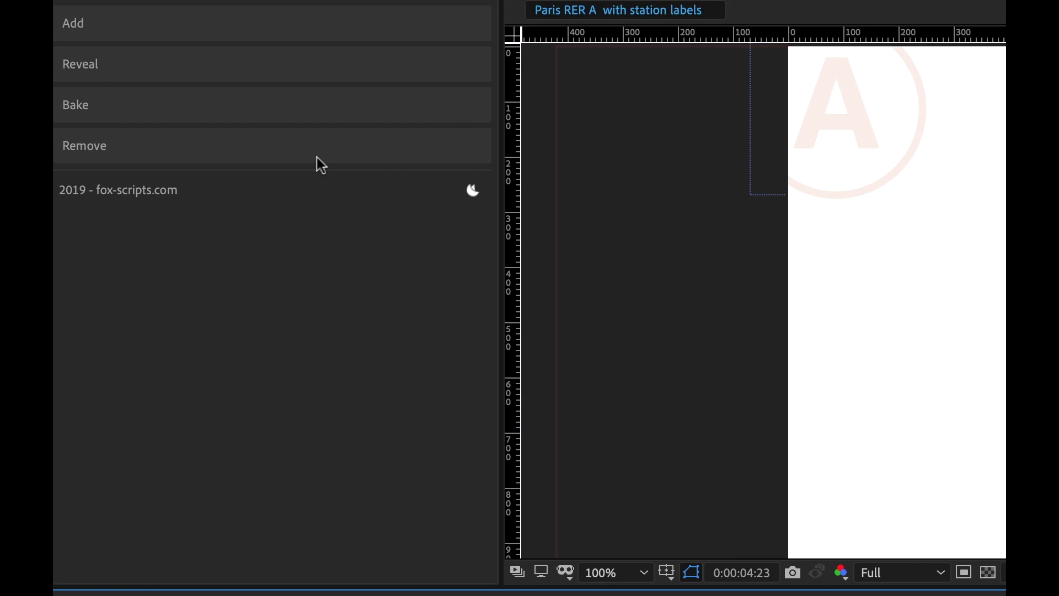
Bake the trigger animations of all station circle layers, Saint Germain en Laye 7 through Poissy, into keyframes
left_click(85, 116)
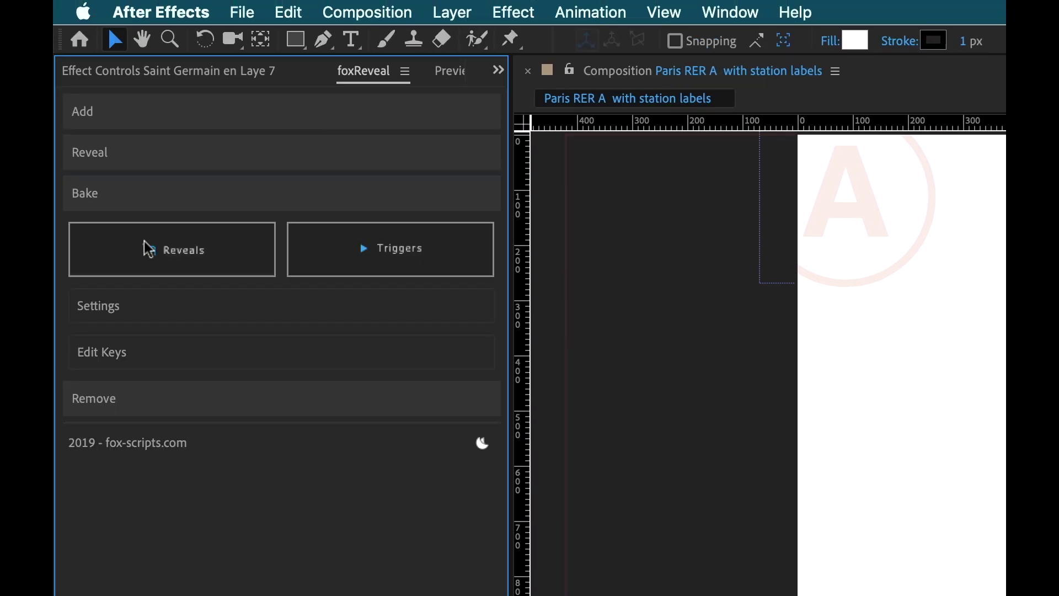
scroll(176, 535, "down", 7)
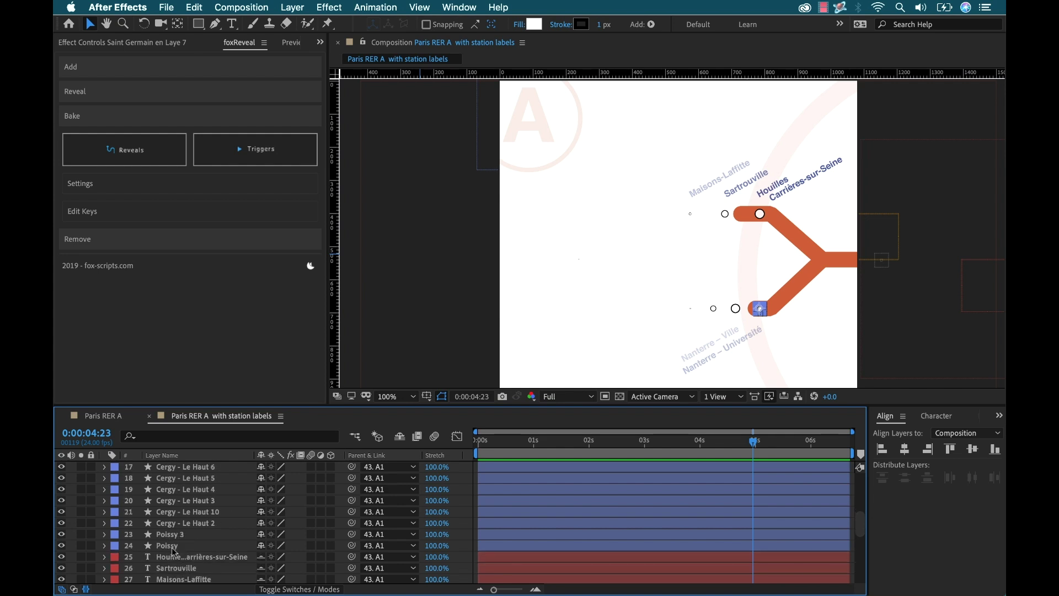
left_click(172, 547, "shift")
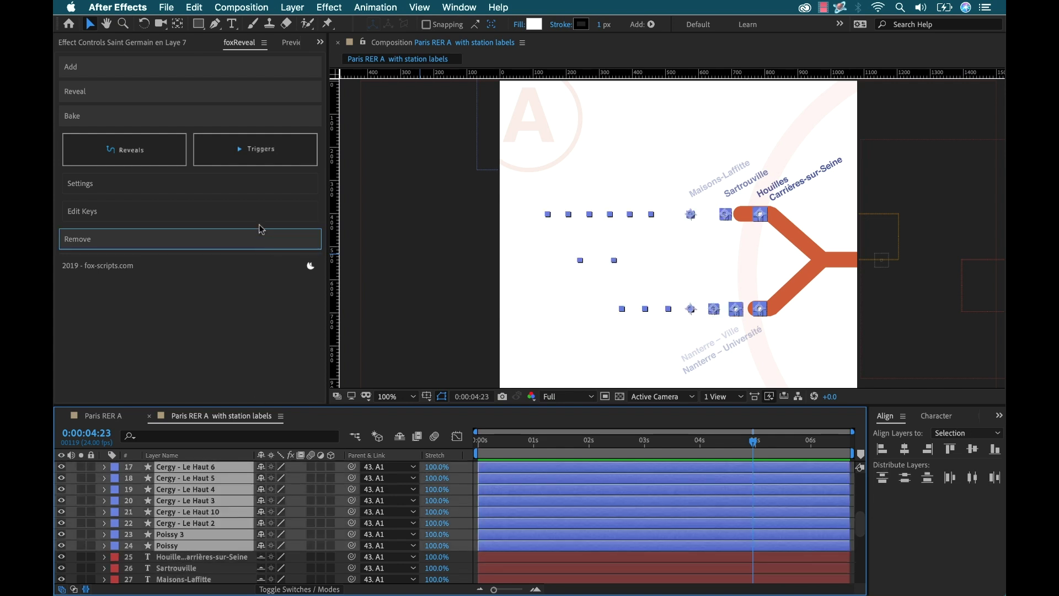
left_click(256, 162)
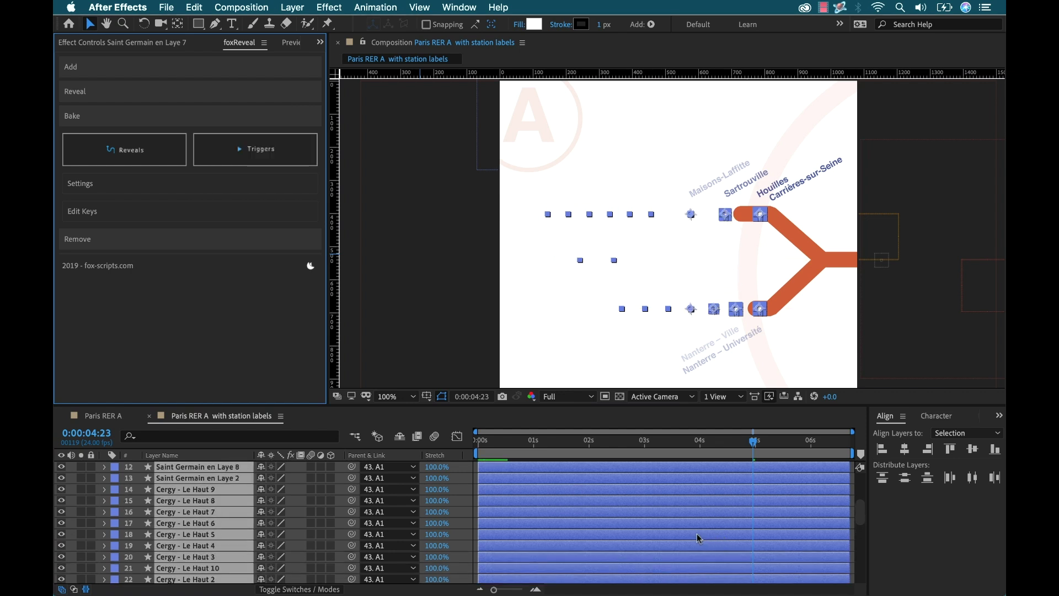
Shift the circles' second set of baked Scale keyframes about 13 frames earlier and scrub to 0:00:04:04 to check the timing
key("grave")
key("grave")
key("grave")
key("u")
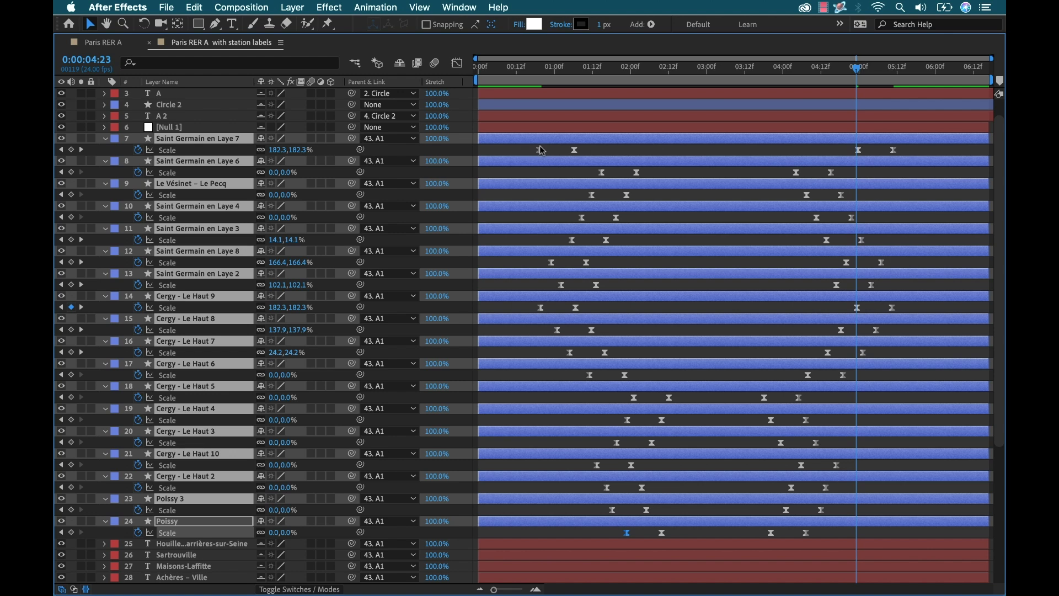
left_click_drag(592, 68, 748, 93)
left_click_drag(703, 148, 943, 543)
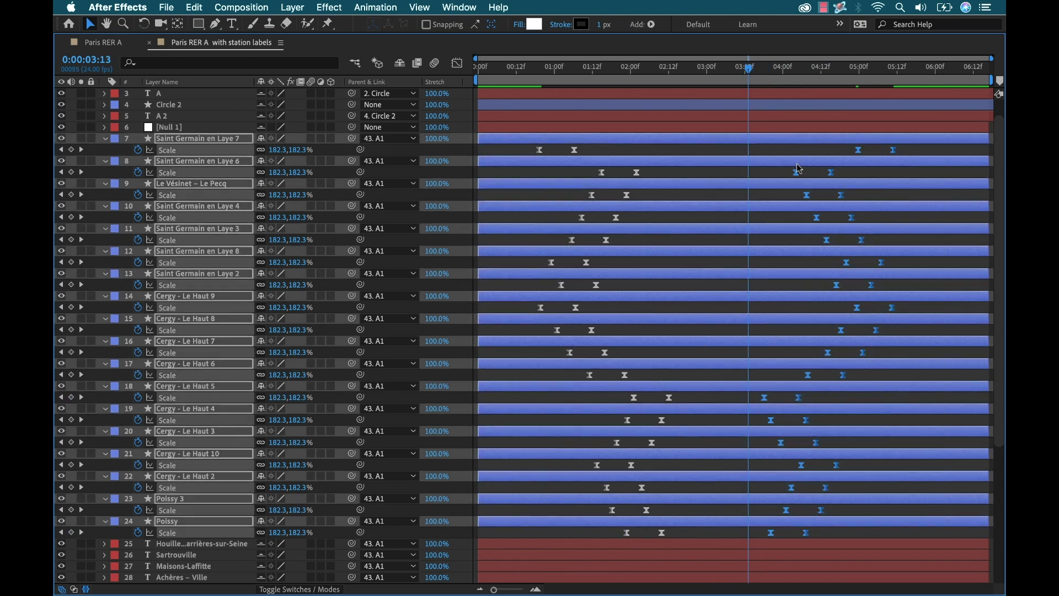
left_click_drag(796, 174, 754, 175)
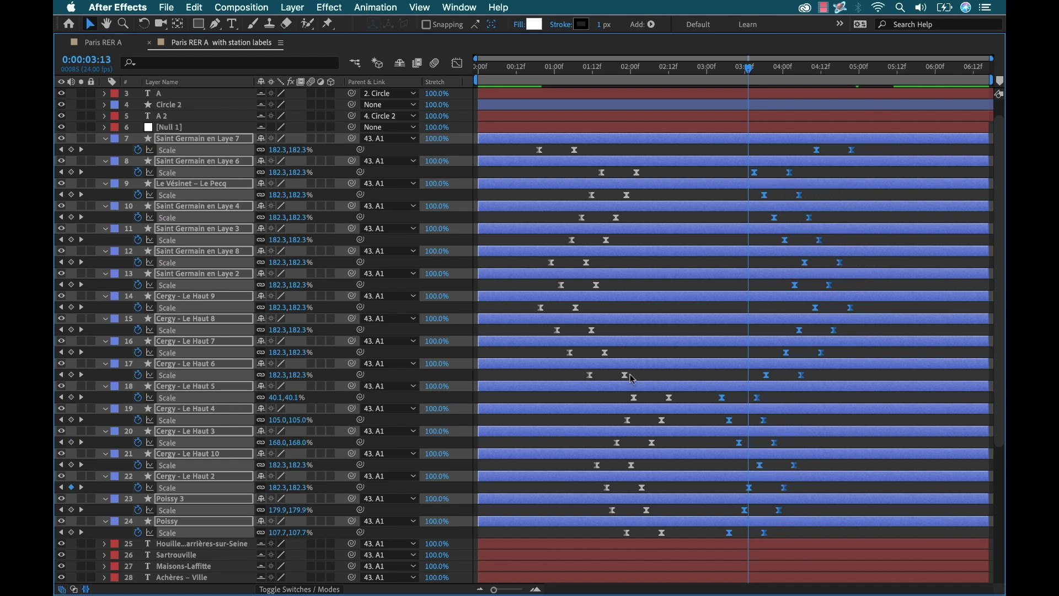
key("grave")
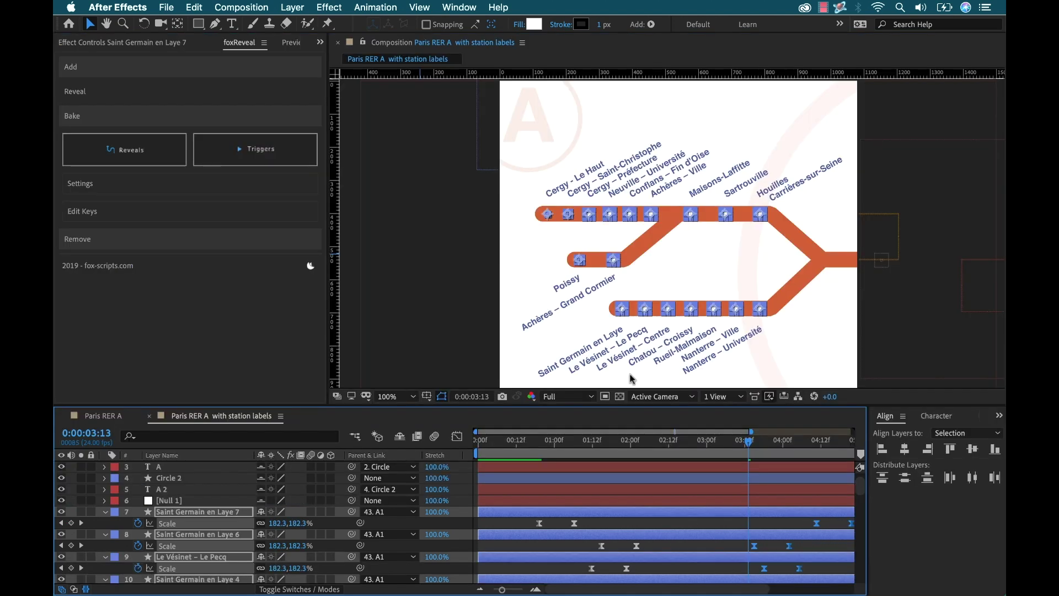
left_click(720, 521)
left_click_drag(752, 444, 795, 448)
Move the same closing Scale keyframes of all circles about 5 frames later and preview the stations disappearing
key("grave")
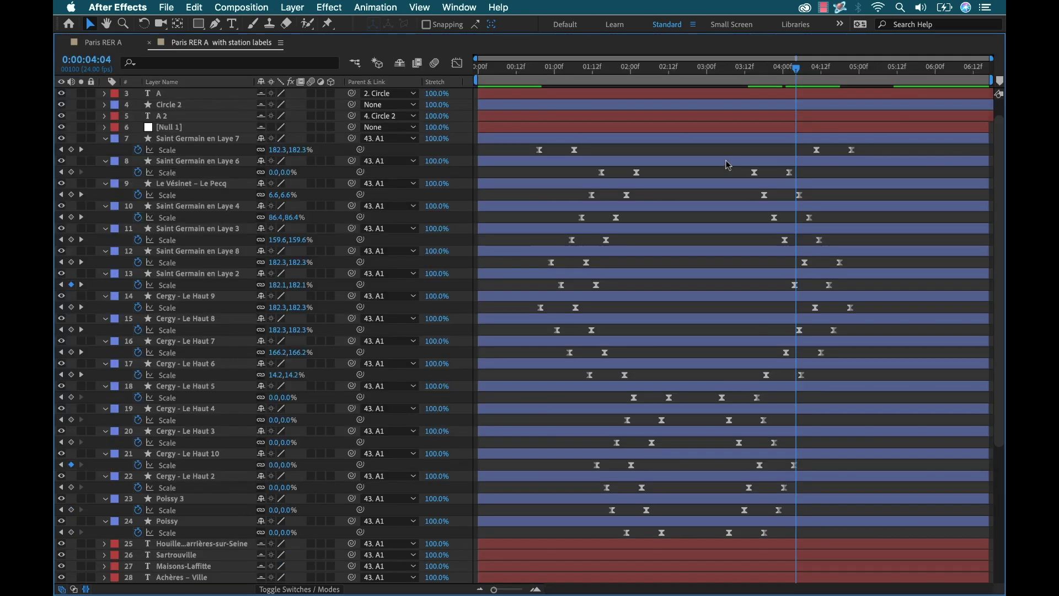
mouse_move(718, 152)
left_mouse_down()
mouse_move(832, 508)
mouse_move(864, 536)
left_mouse_up()
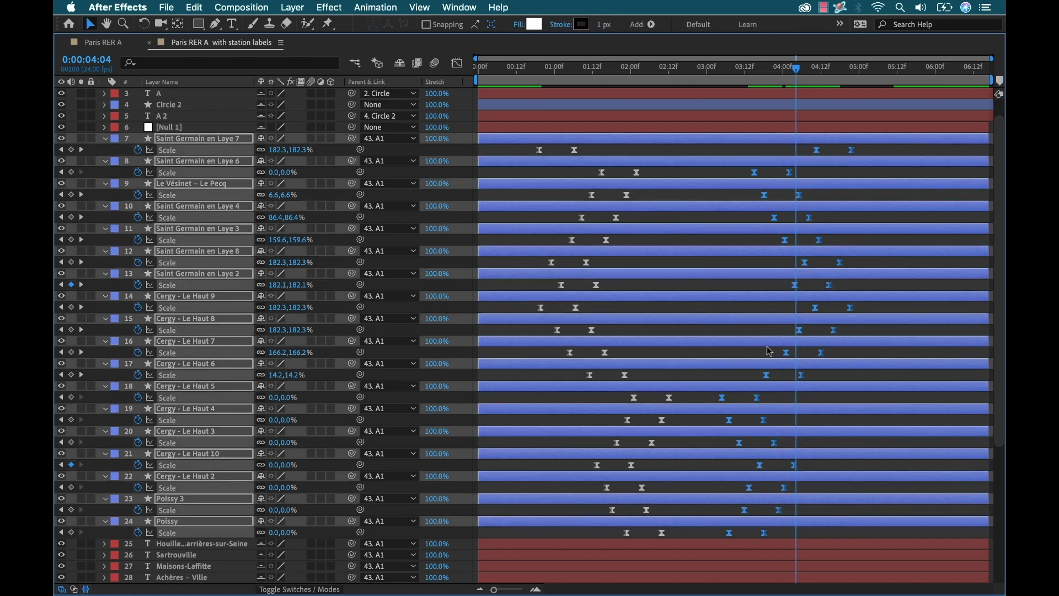
left_click_drag(796, 356, 811, 358)
key("grave")
left_click_drag(791, 452, 821, 443)
left_click(727, 518)
key("space")
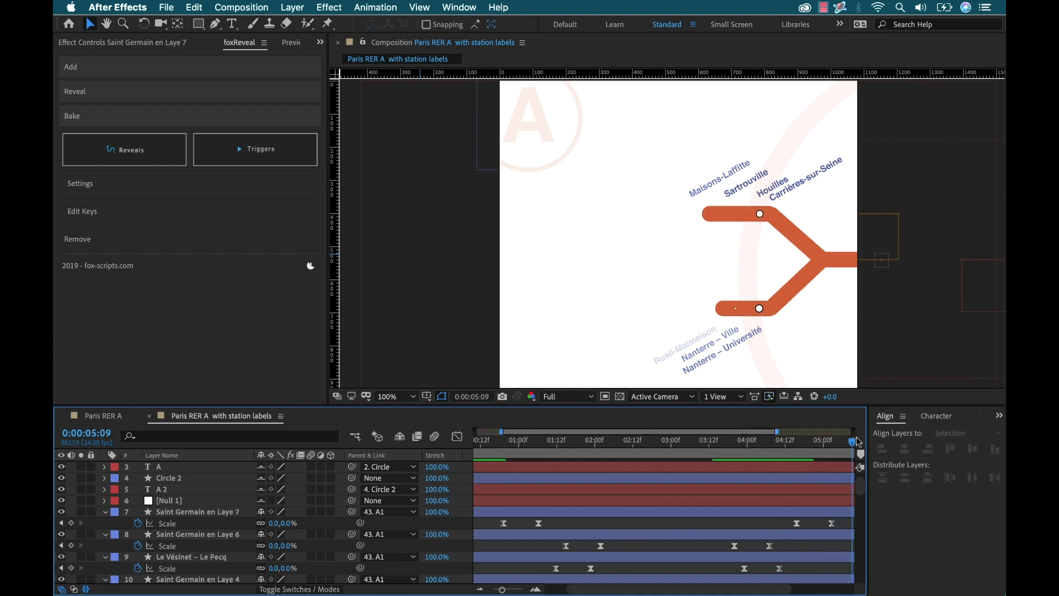
key("space")
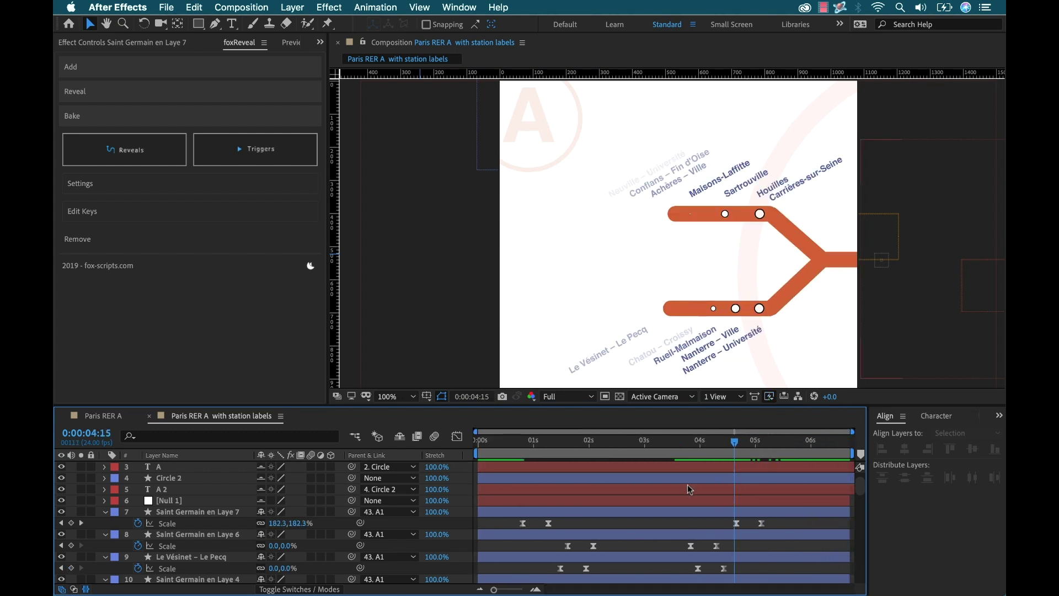
Collapse the circle layers' properties and bake the trigger animations of all label layers, Houilles – Carrières-sur-Seine through Poissy 2
key("grave")
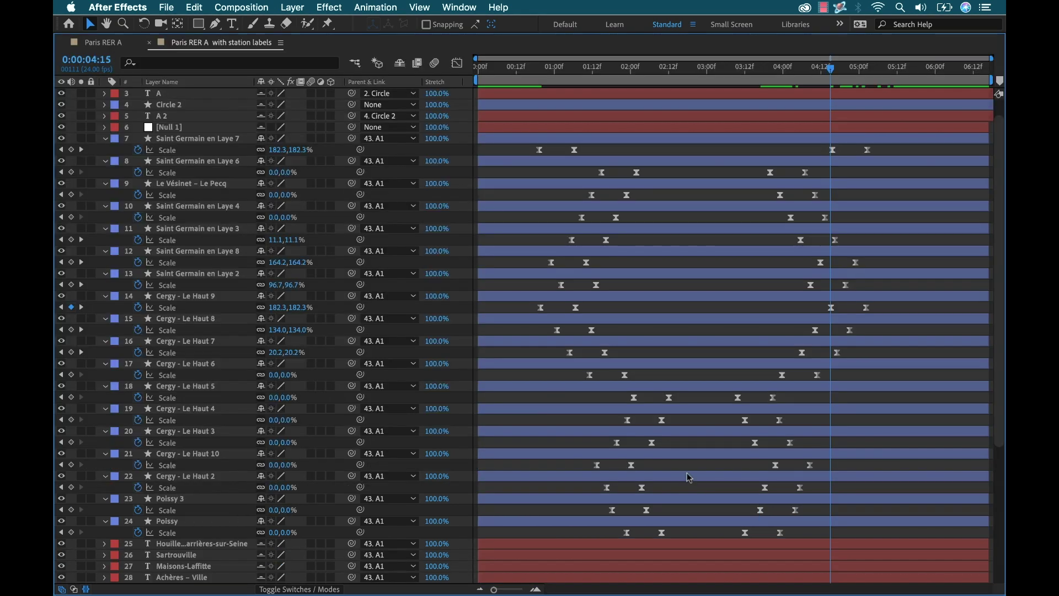
left_click(199, 142)
left_click(175, 521, "shift")
key("u")
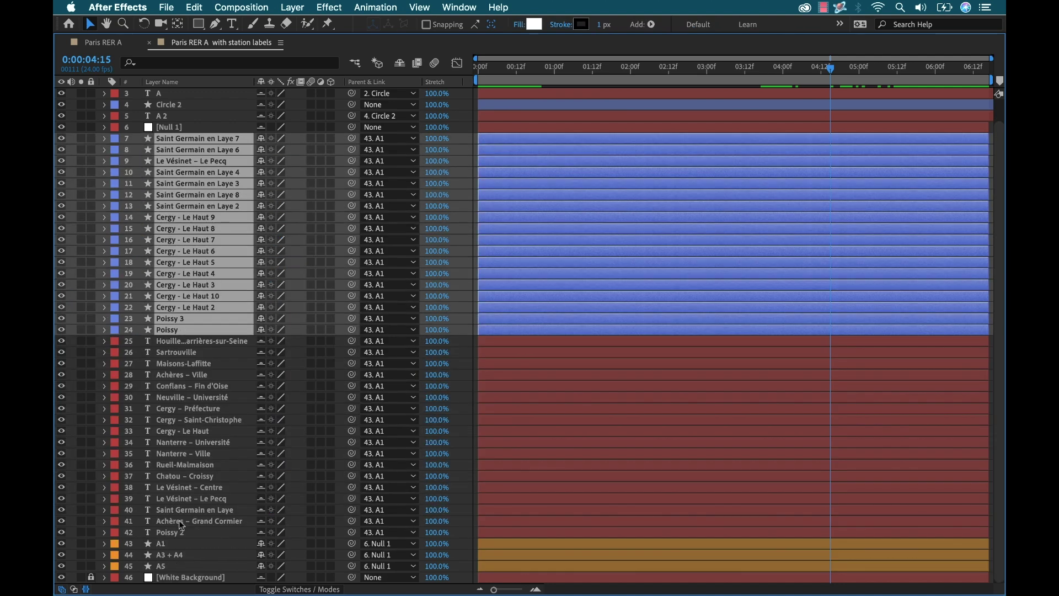
left_click(182, 342)
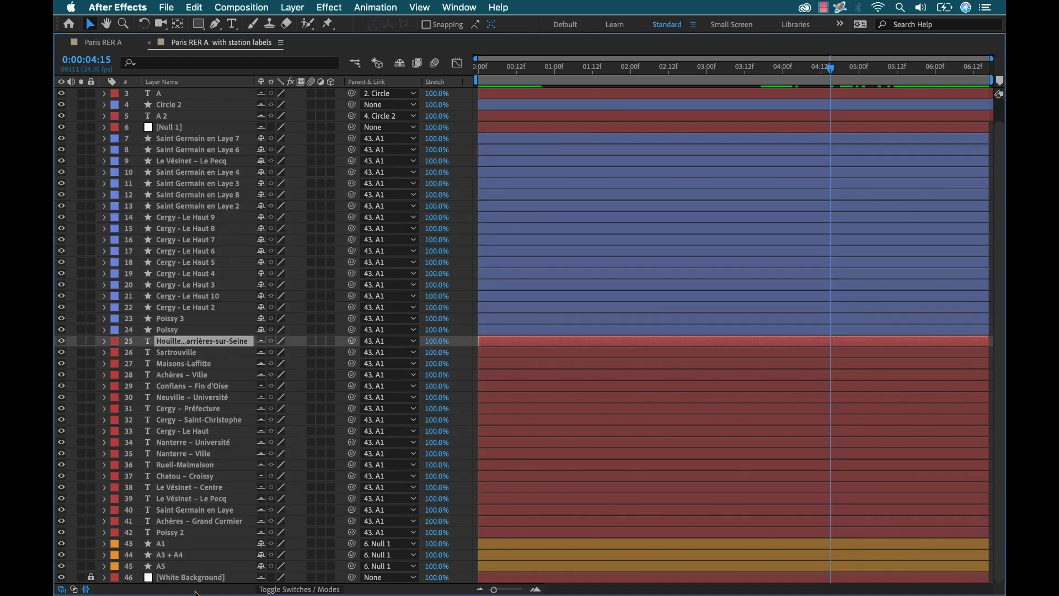
left_click(167, 532, "shift")
key("grave")
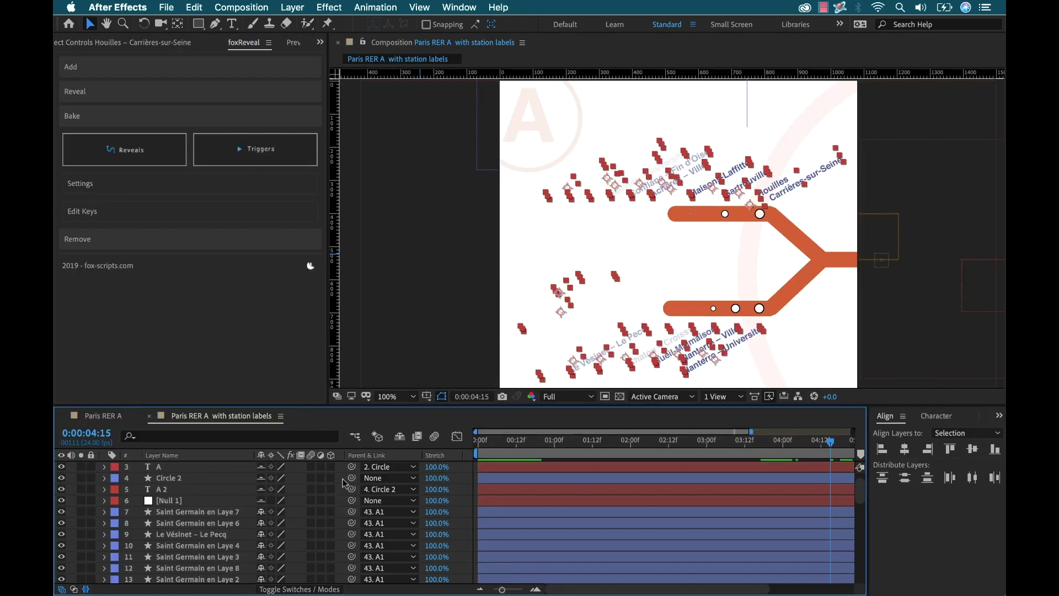
left_click(238, 153)
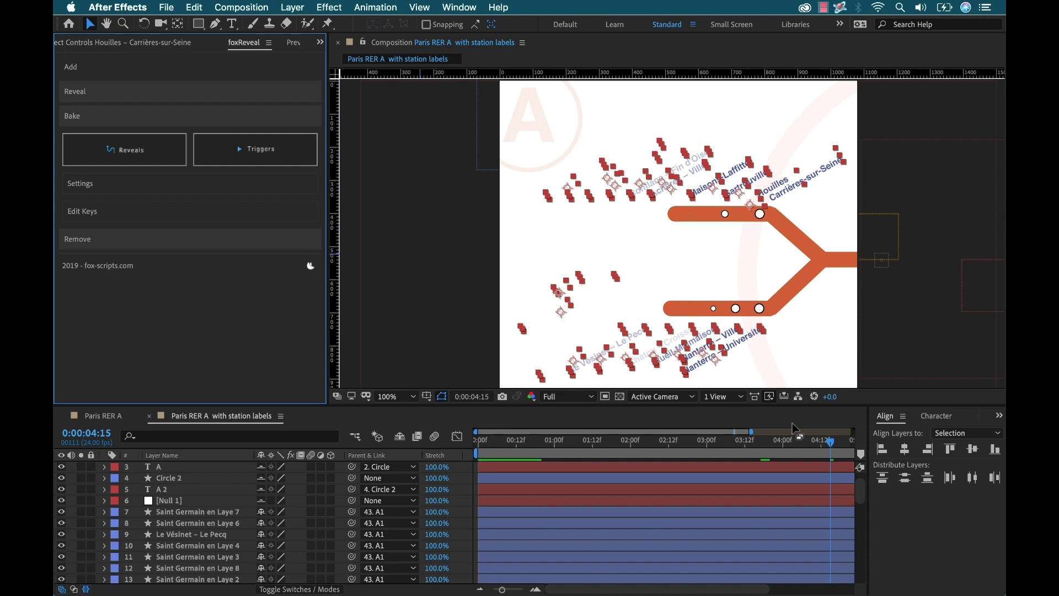
Show the baked Opacity keyframes of all label layers in the enlarged timeline
key("grave")
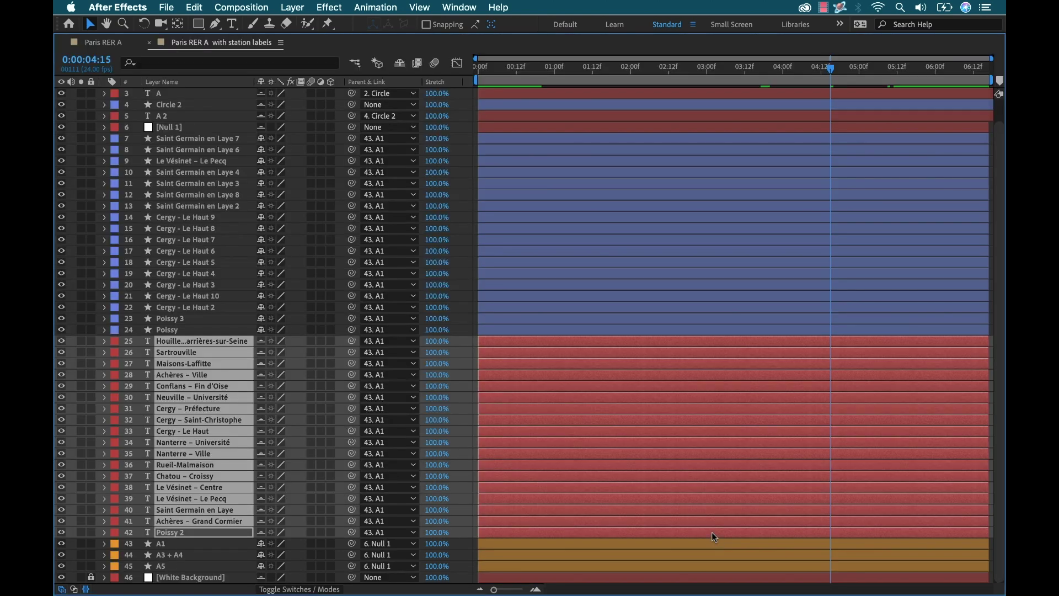
key("t")
scroll(699, 491, "down", 4)
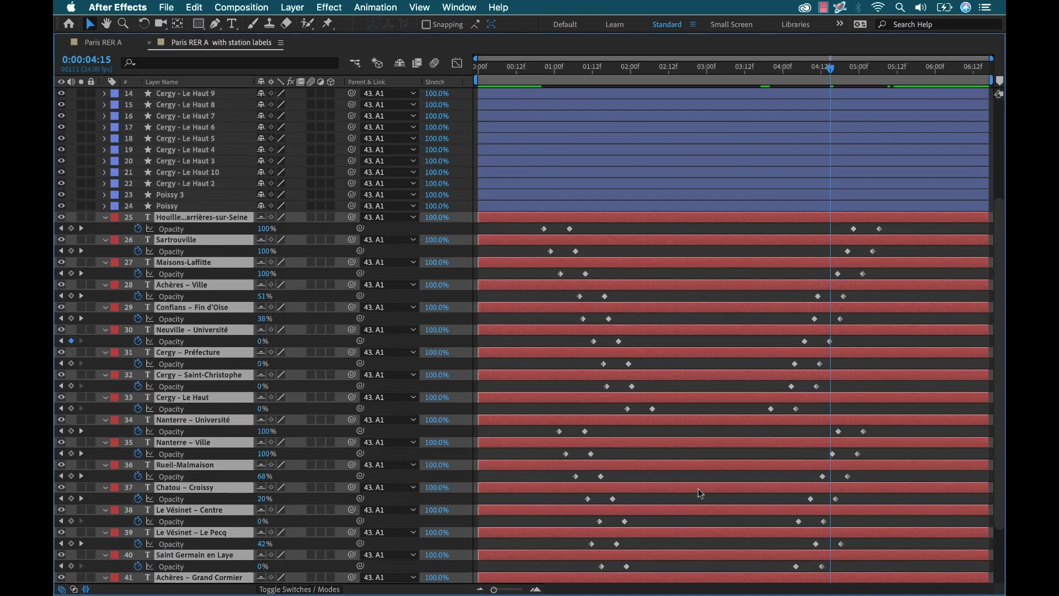
scroll(697, 488, "down", 3)
left_click_drag(723, 173, 938, 568)
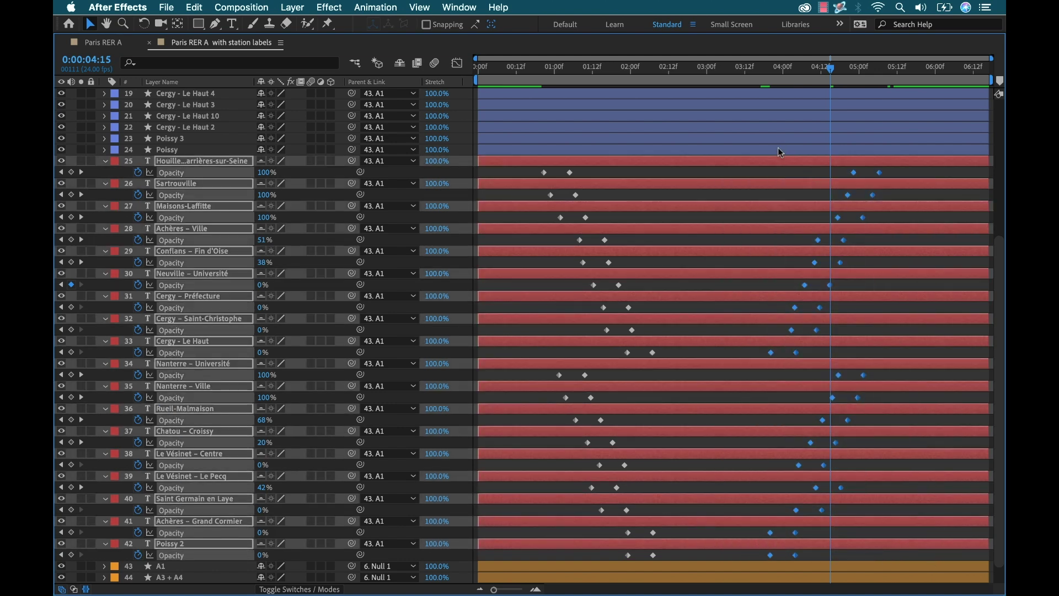
left_click(759, 149)
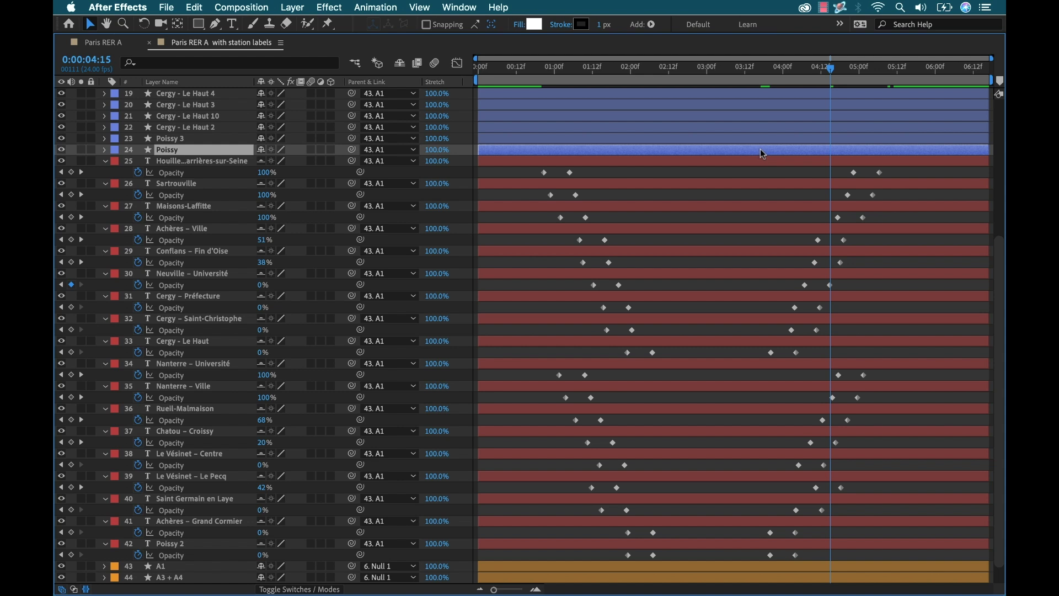
Align the labels' closing Opacity keyframes with Poissy's Scale keyframe at 0:00:03:12, about 8 frames earlier, and preview the result
key("s")
left_click_drag(716, 188, 889, 571)
left_click(745, 66)
left_click_drag(772, 569, 746, 570)
key("grave")
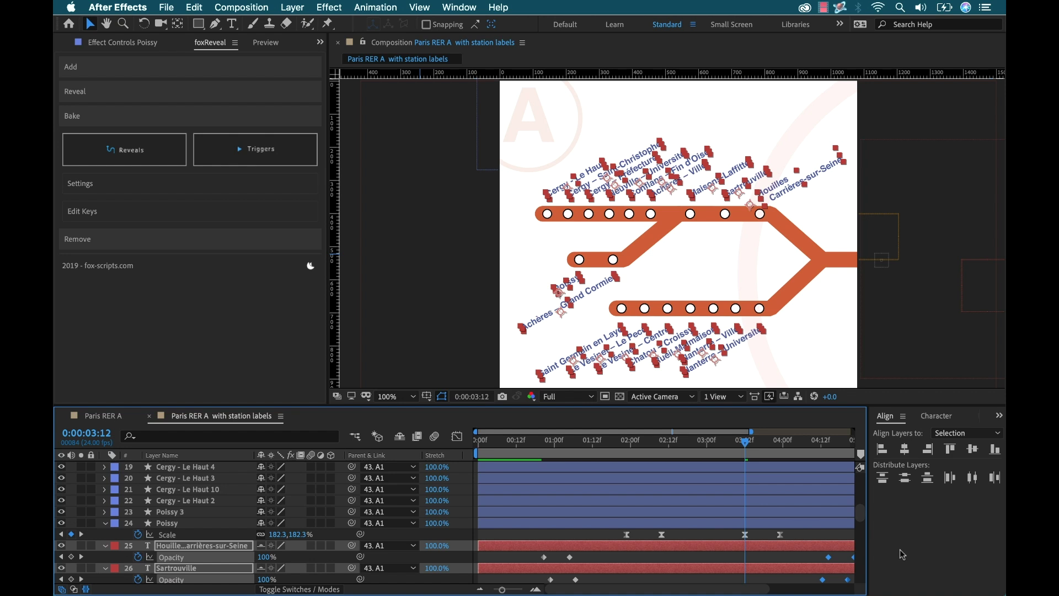
key("space")
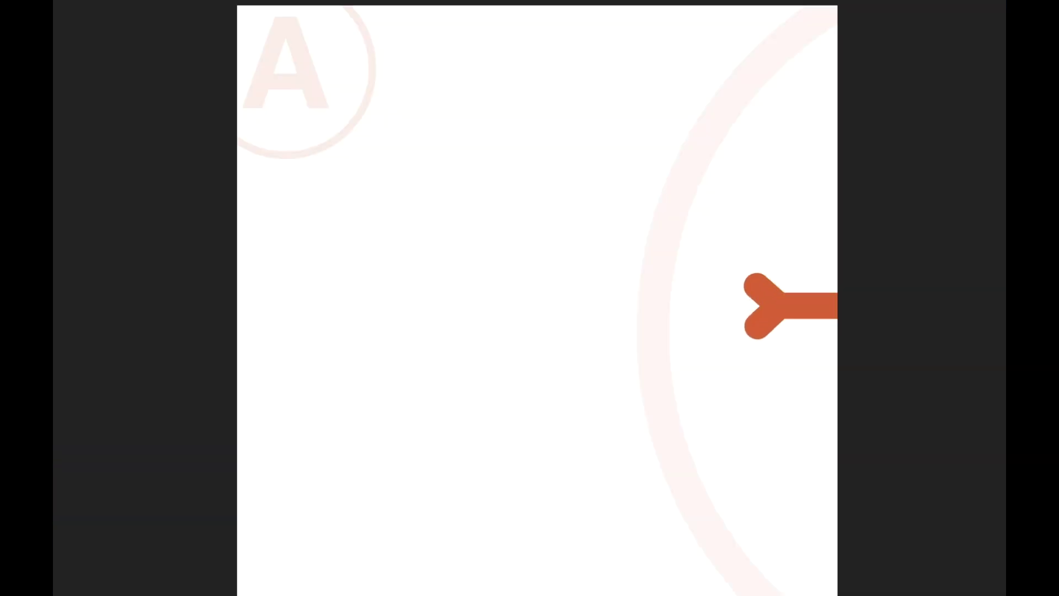